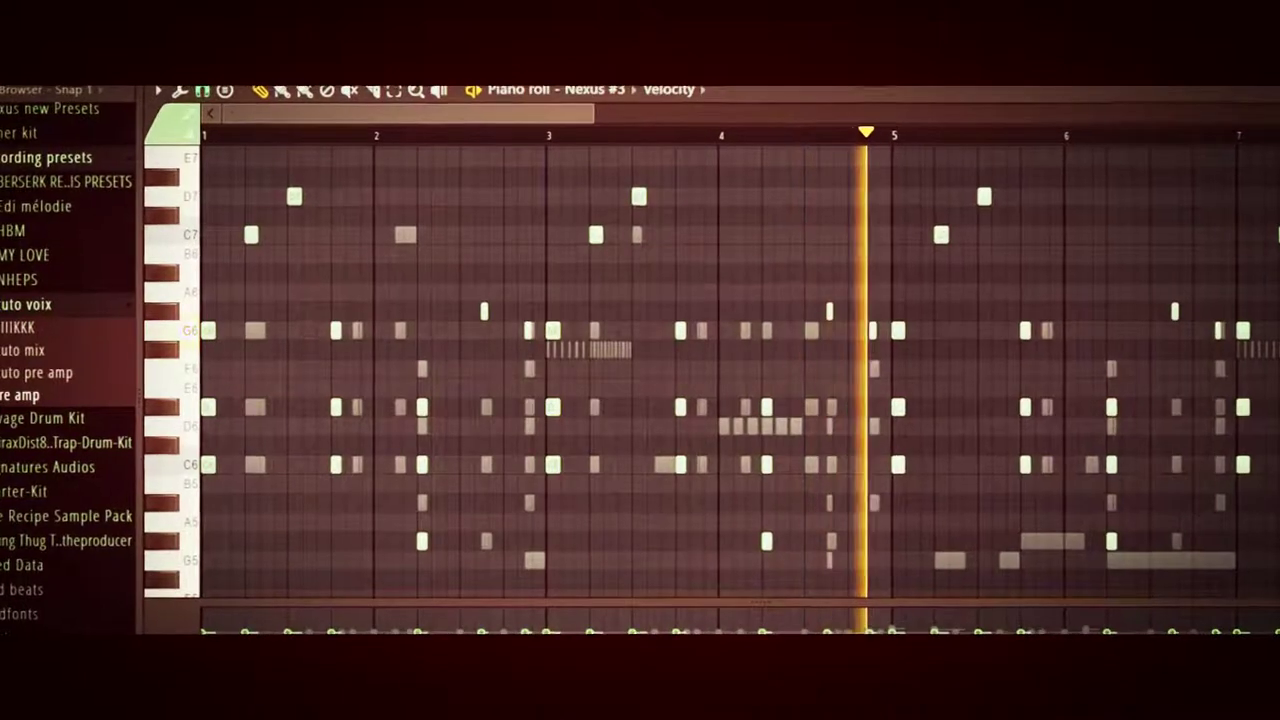
# Inspect the Nexus #2 and Nexus #4 instruments to see their loaded presets, closing each one after viewing
pyautogui.scroll(-3, 424, 135)
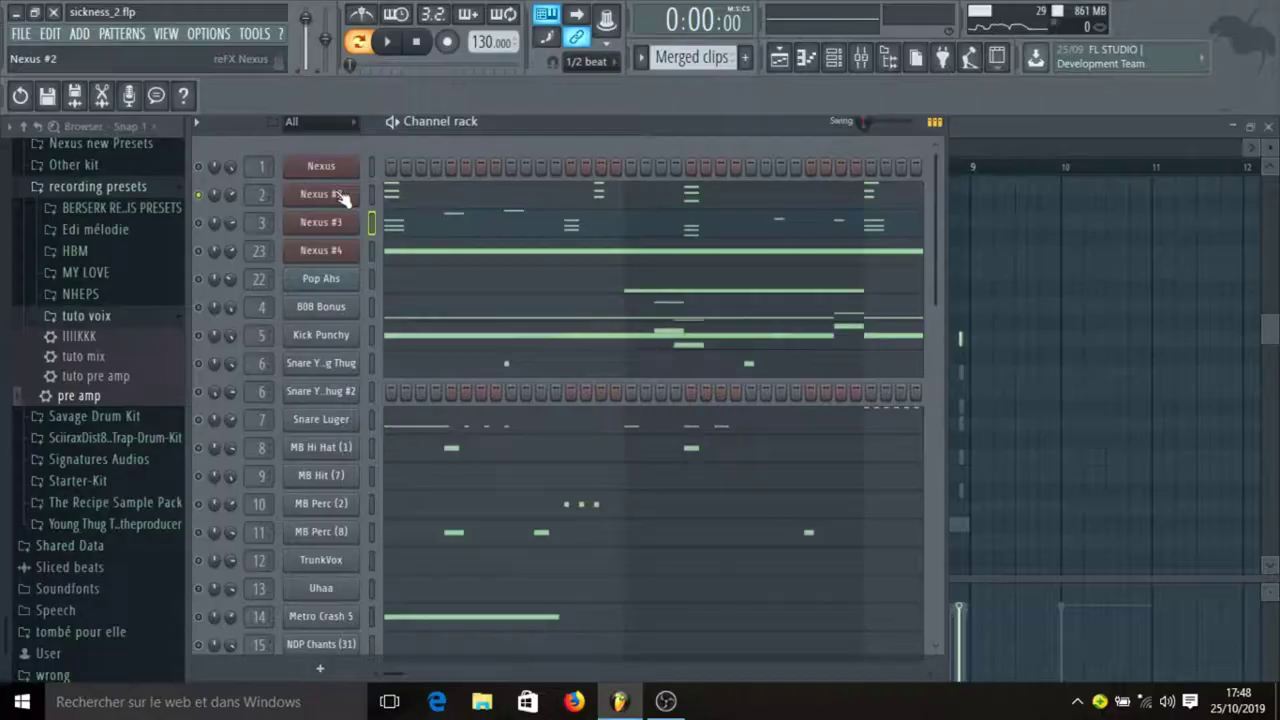
pyautogui.click(338, 195)
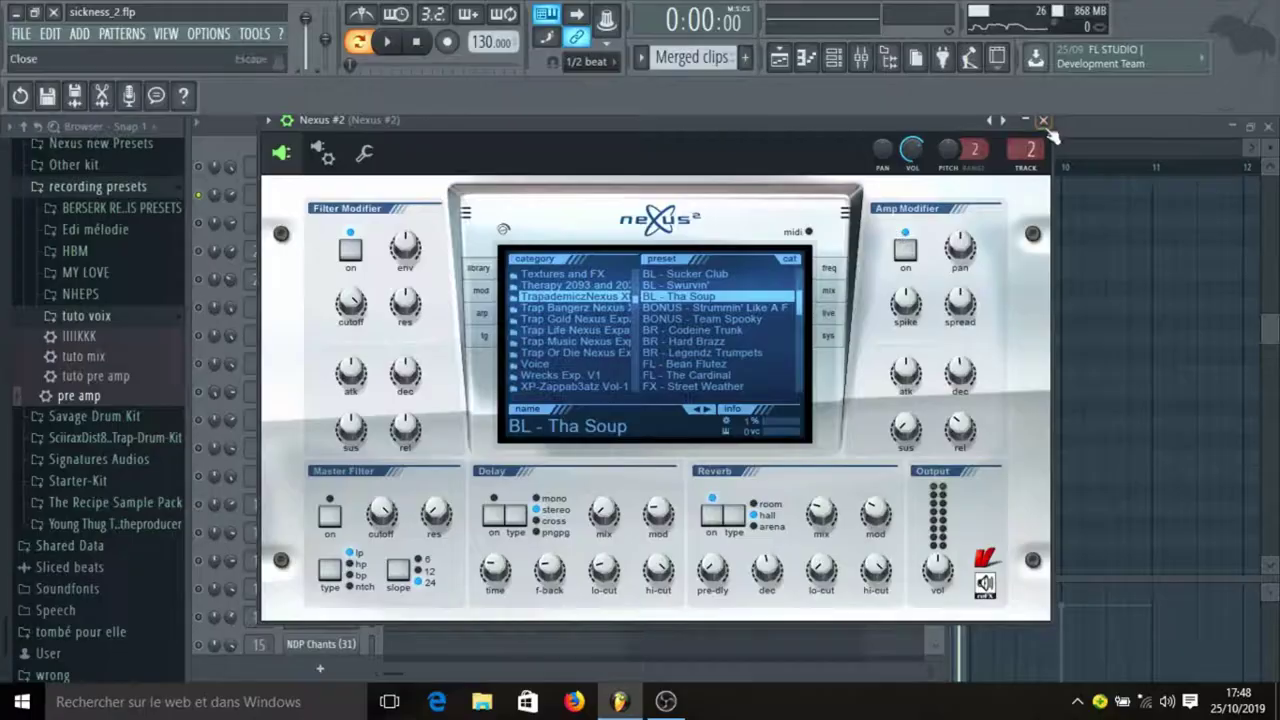
pyautogui.click(1044, 121)
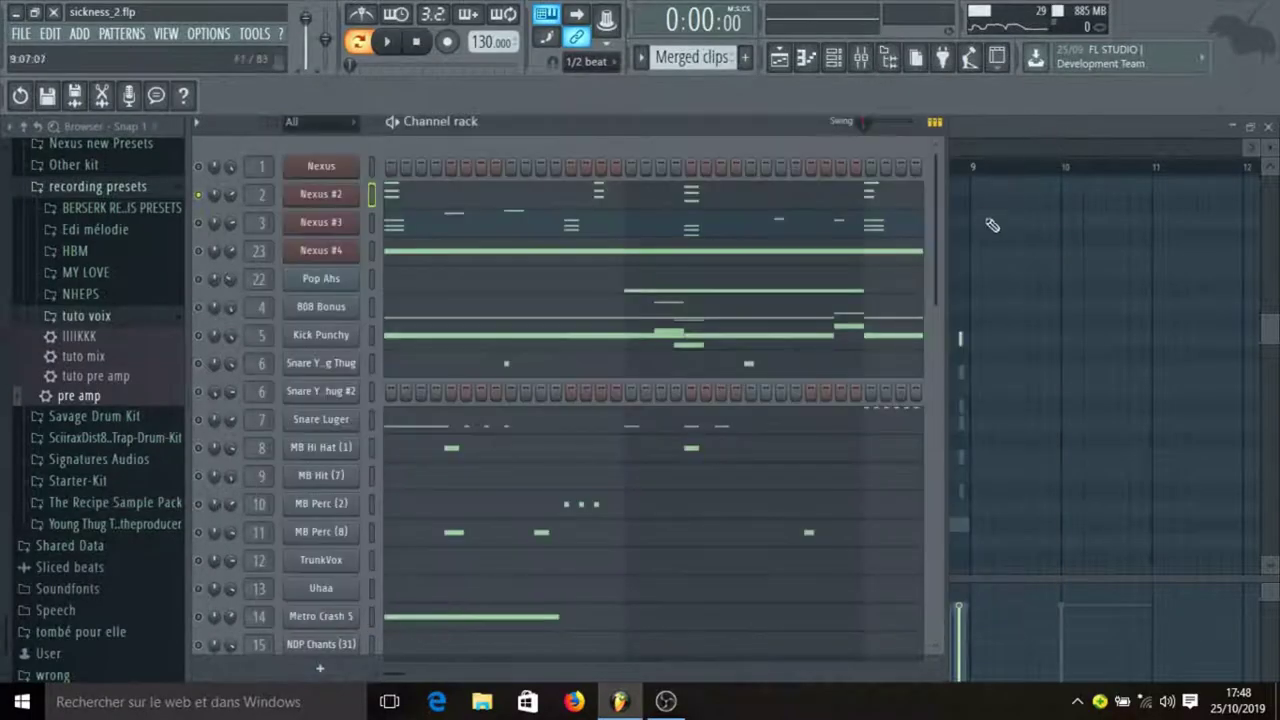
pyautogui.click(463, 205)
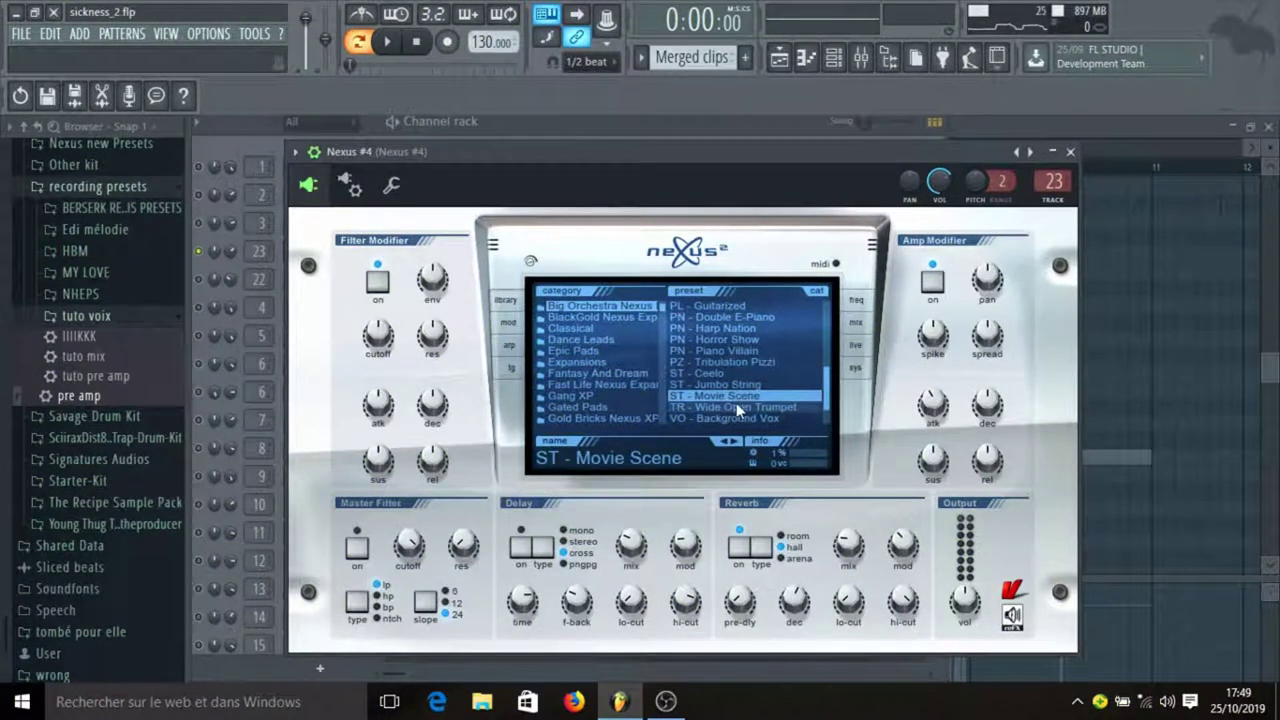
pyautogui.click(1070, 152)
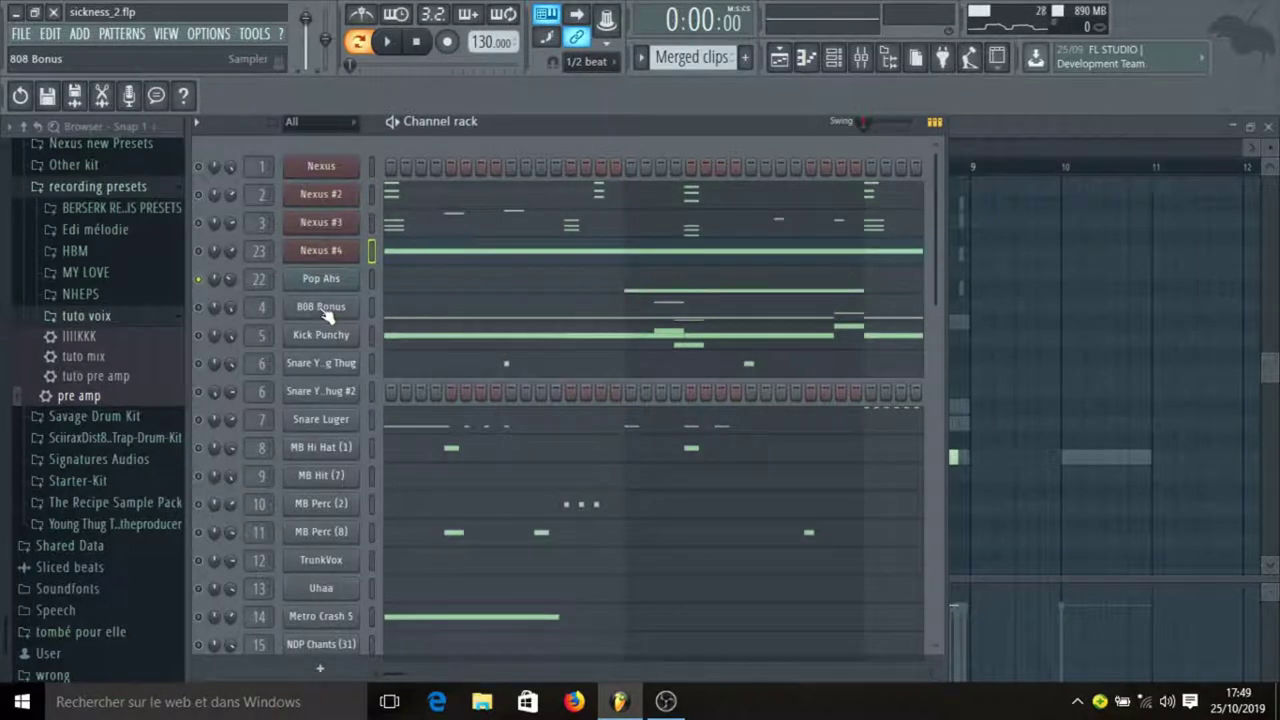
# Open the Pop Ahs notes in the piano roll and play the pattern to hear them
pyautogui.click(409, 288)
pyautogui.click(396, 41)
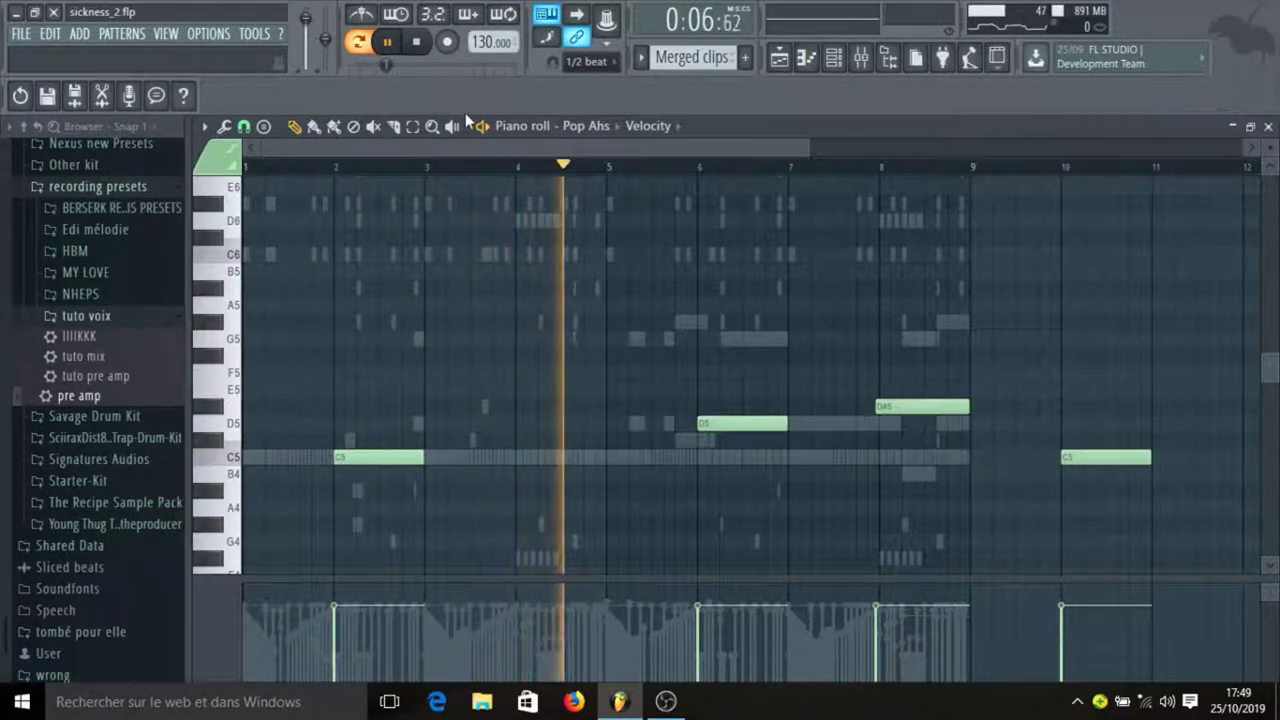
pyautogui.scroll(-3, 462, 167)
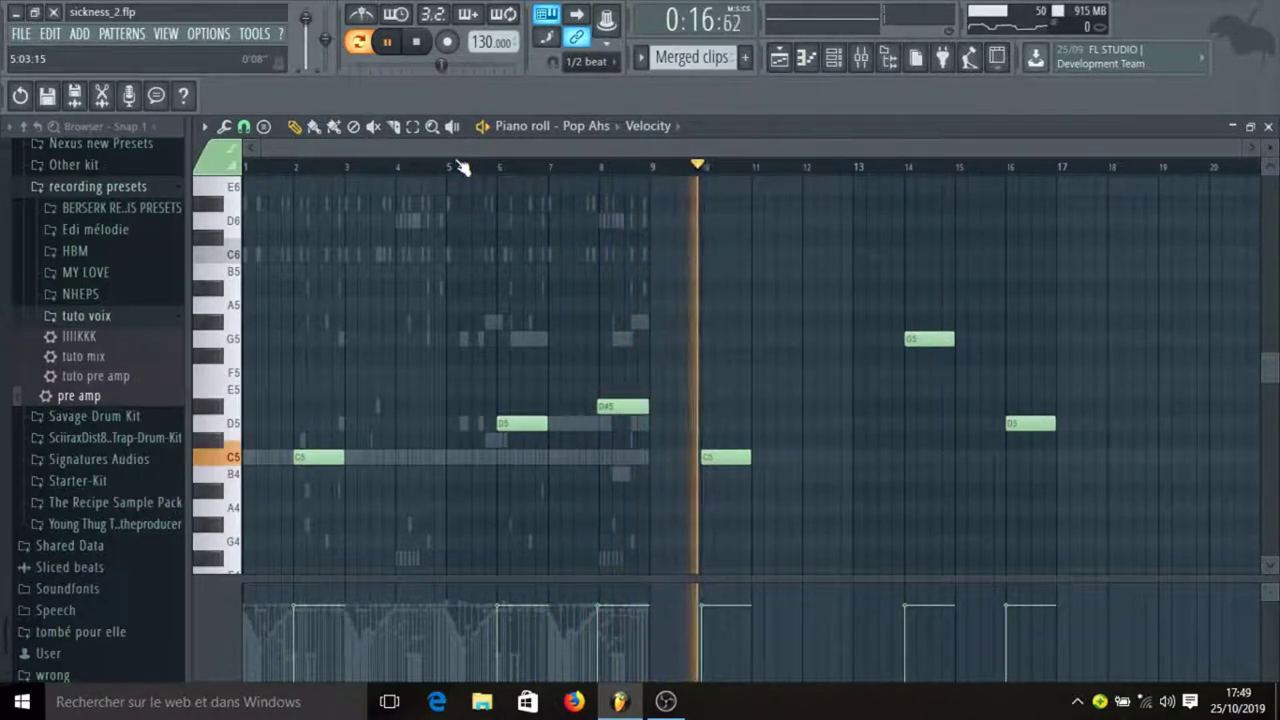
pyautogui.click(419, 46)
pyautogui.click(805, 58)
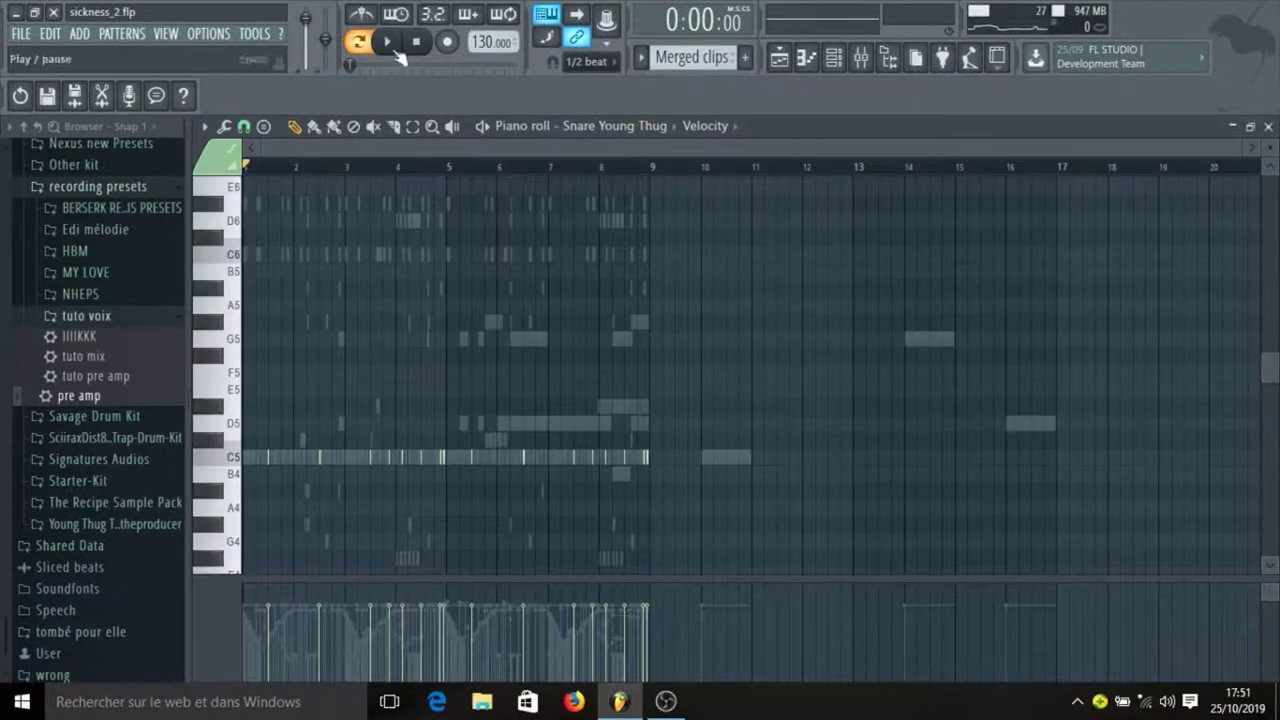
# Play the Snare Young Thug pattern in the piano roll, stop it and return to the channel rack
pyautogui.click(390, 44)
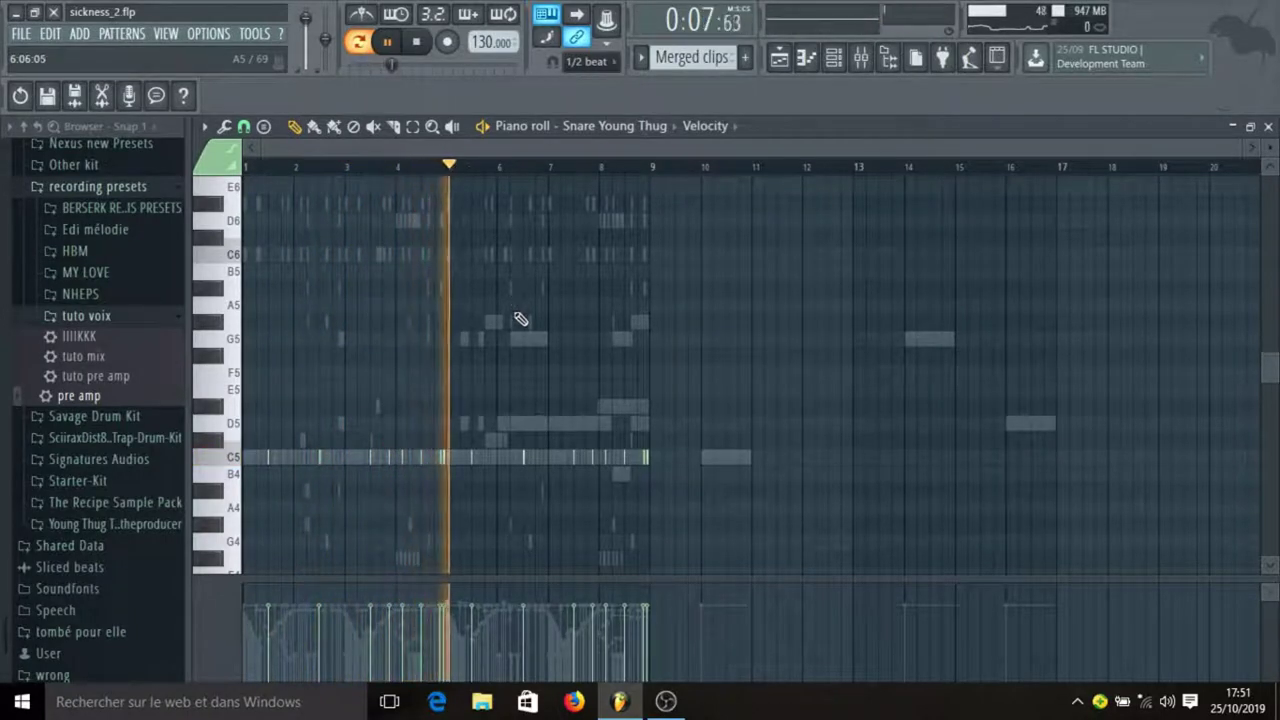
pyautogui.press('space')
pyautogui.click(846, 56)
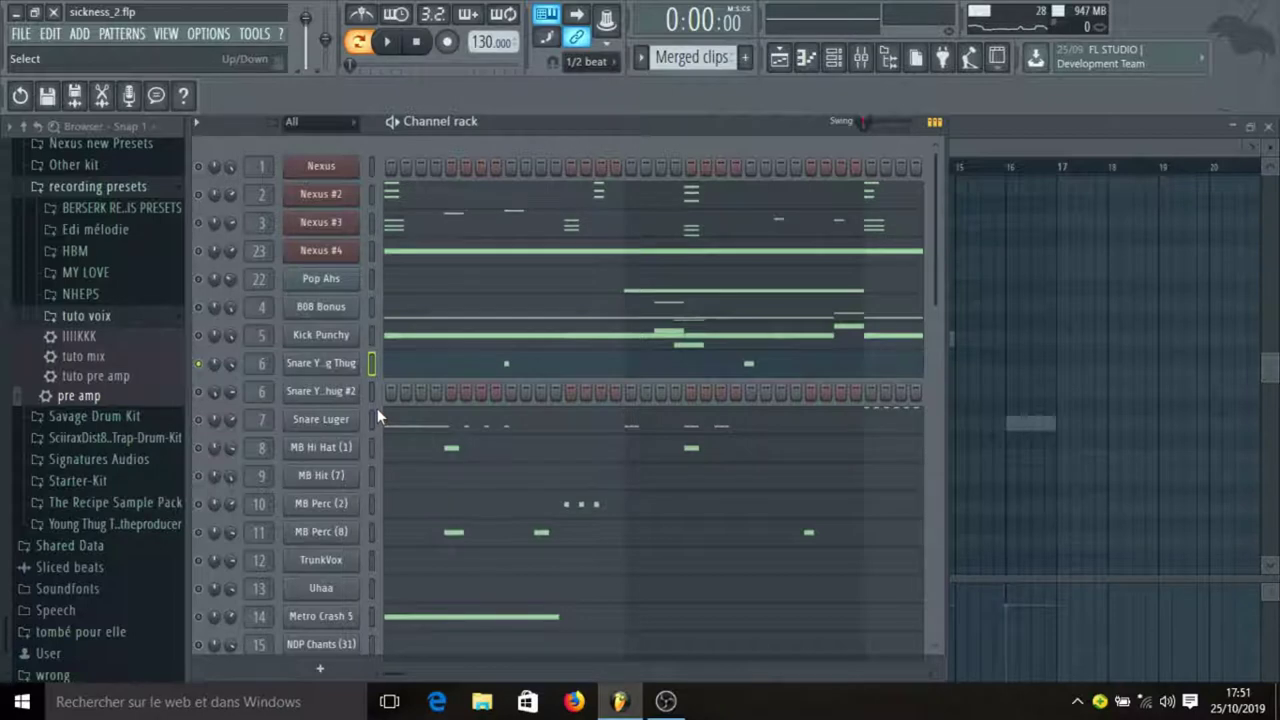
# Show the mixer and select the Snare Young Thug track during playback to view its effects
pyautogui.click(862, 60)
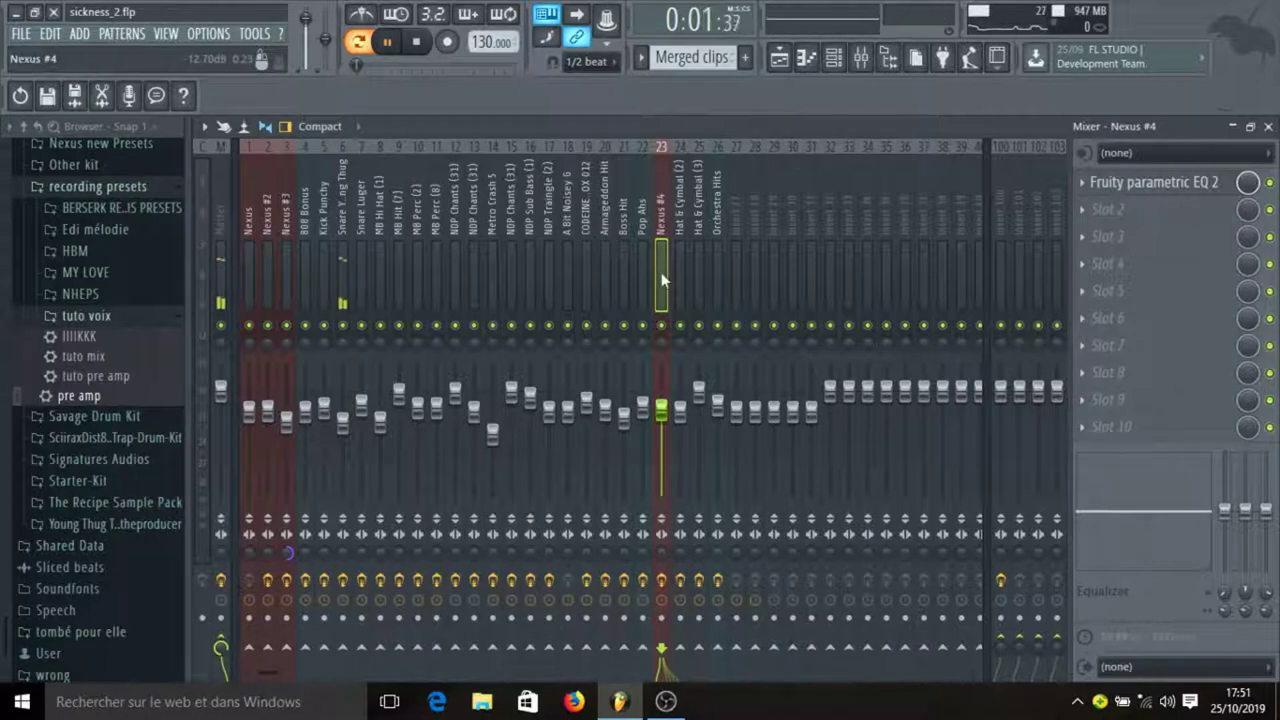
pyautogui.click(342, 265)
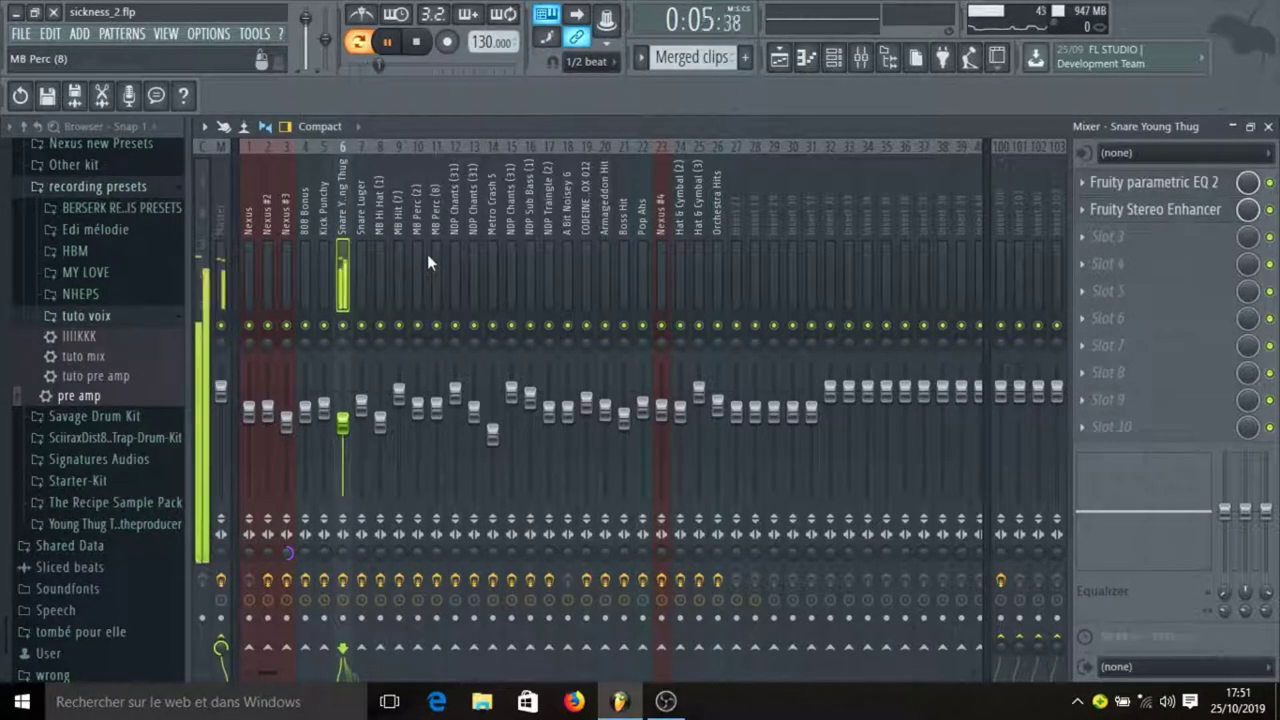
pyautogui.press('space')
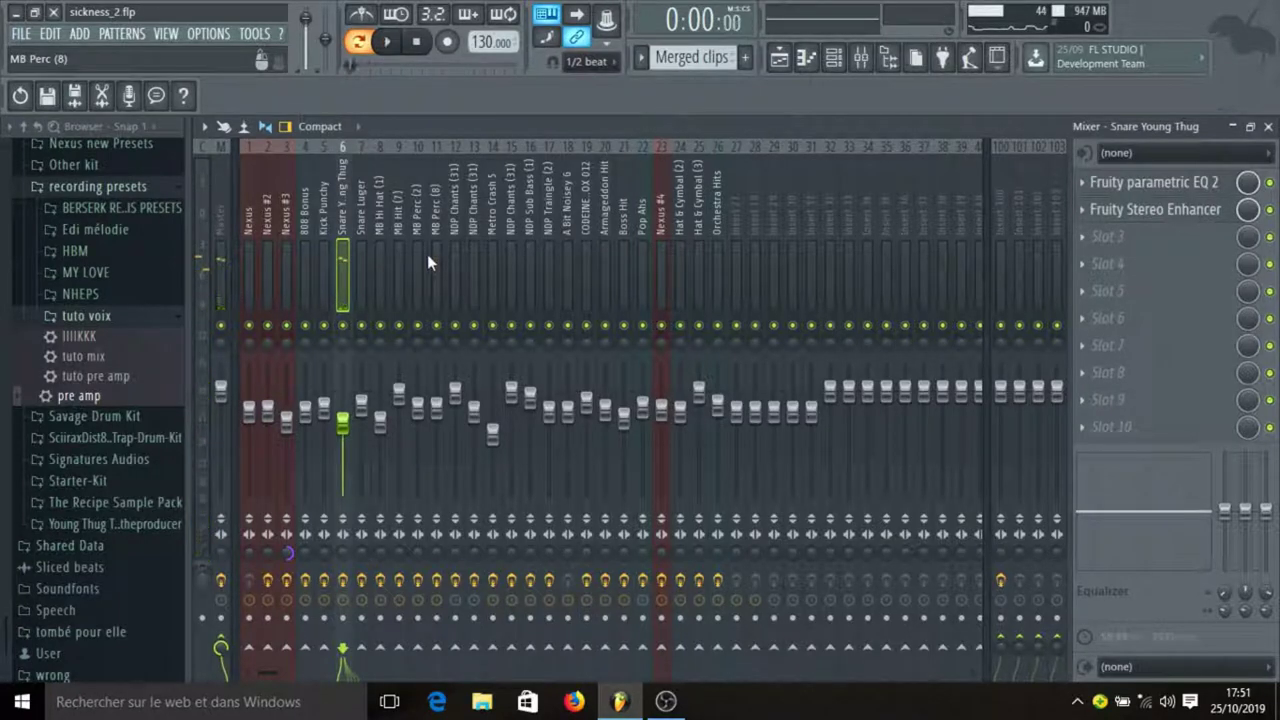
# Review the Fruity Stereo Enhancer presets on the Snare Young Thug track and audition the snare with the effect off and on
pyautogui.click(1158, 216)
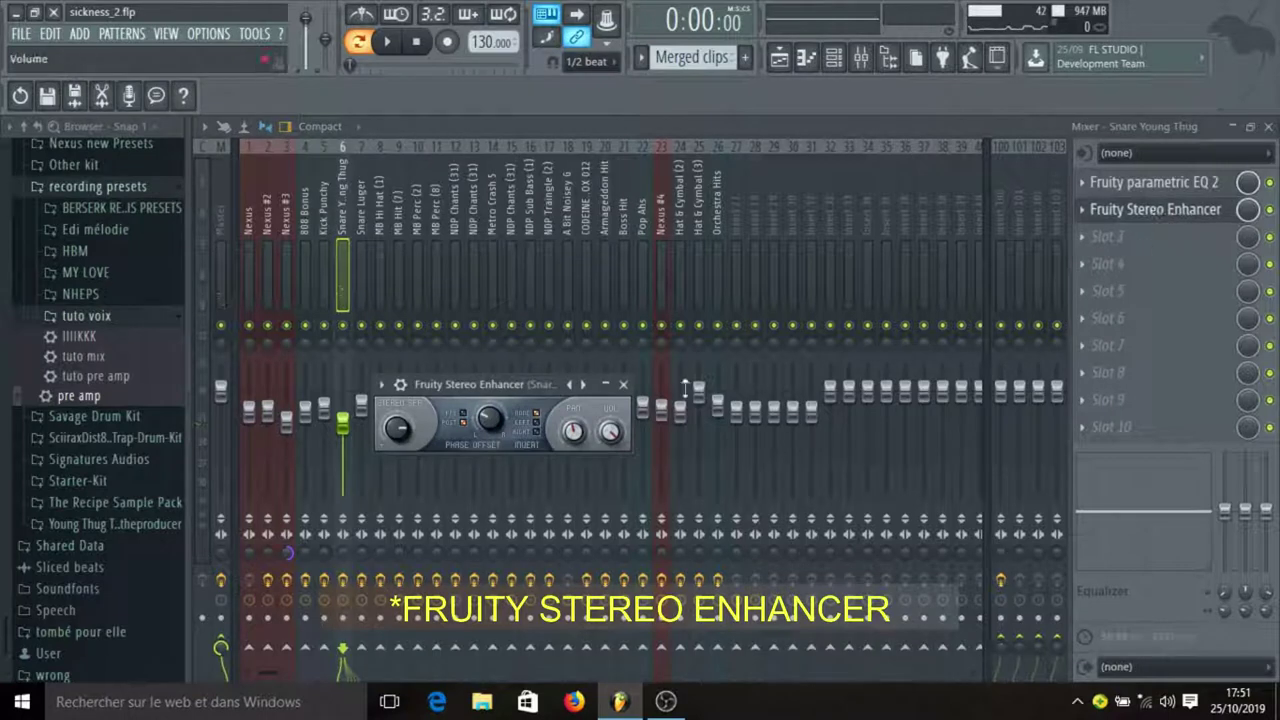
pyautogui.rightClick(583, 386)
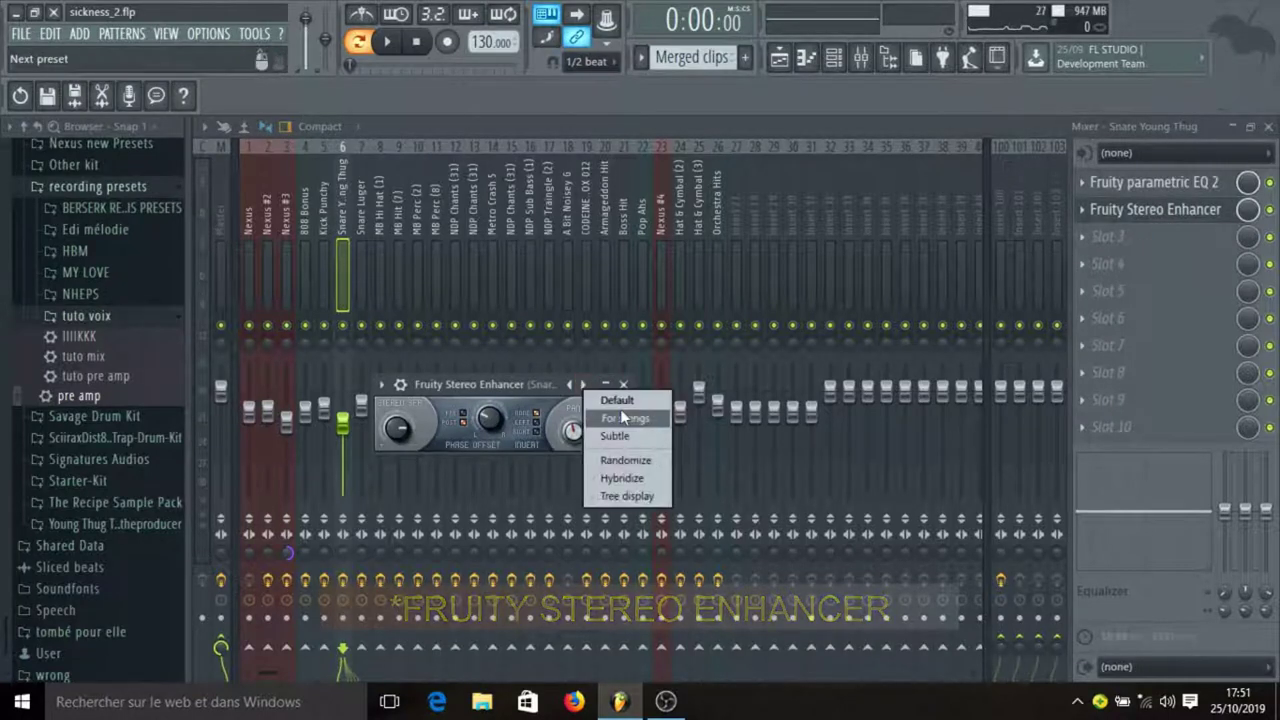
pyautogui.click(778, 123)
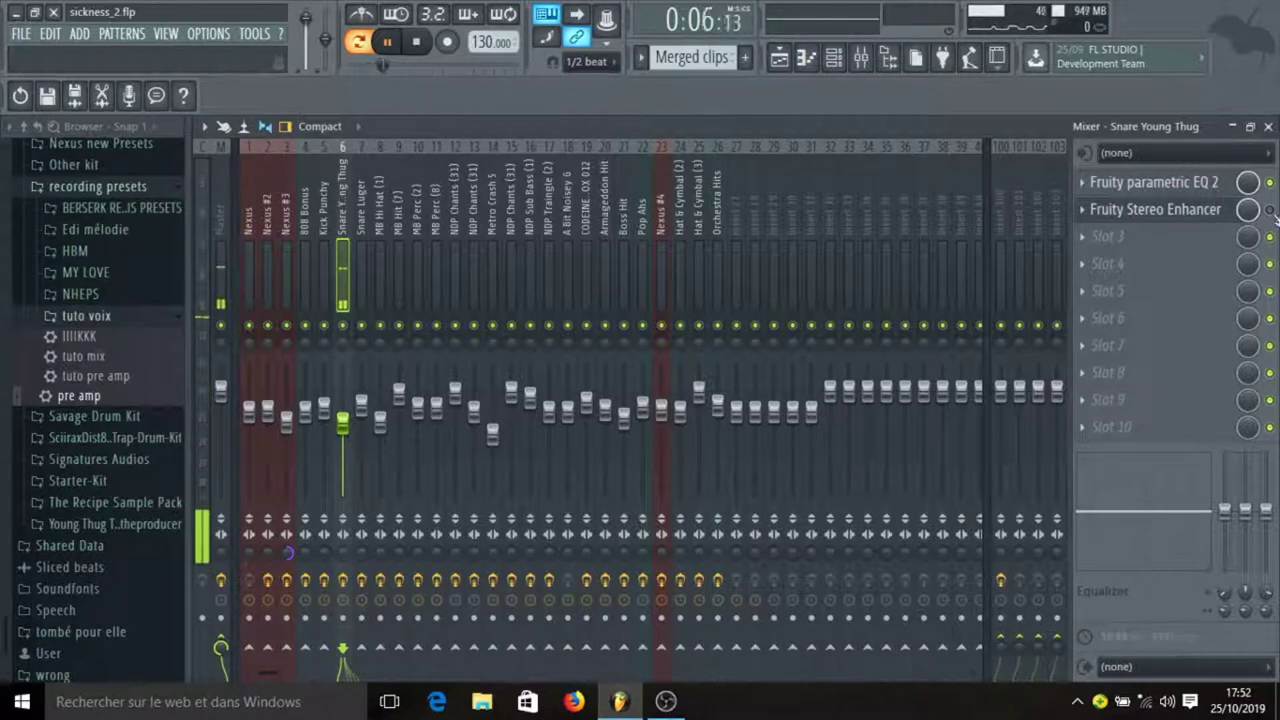
pyautogui.press('space')
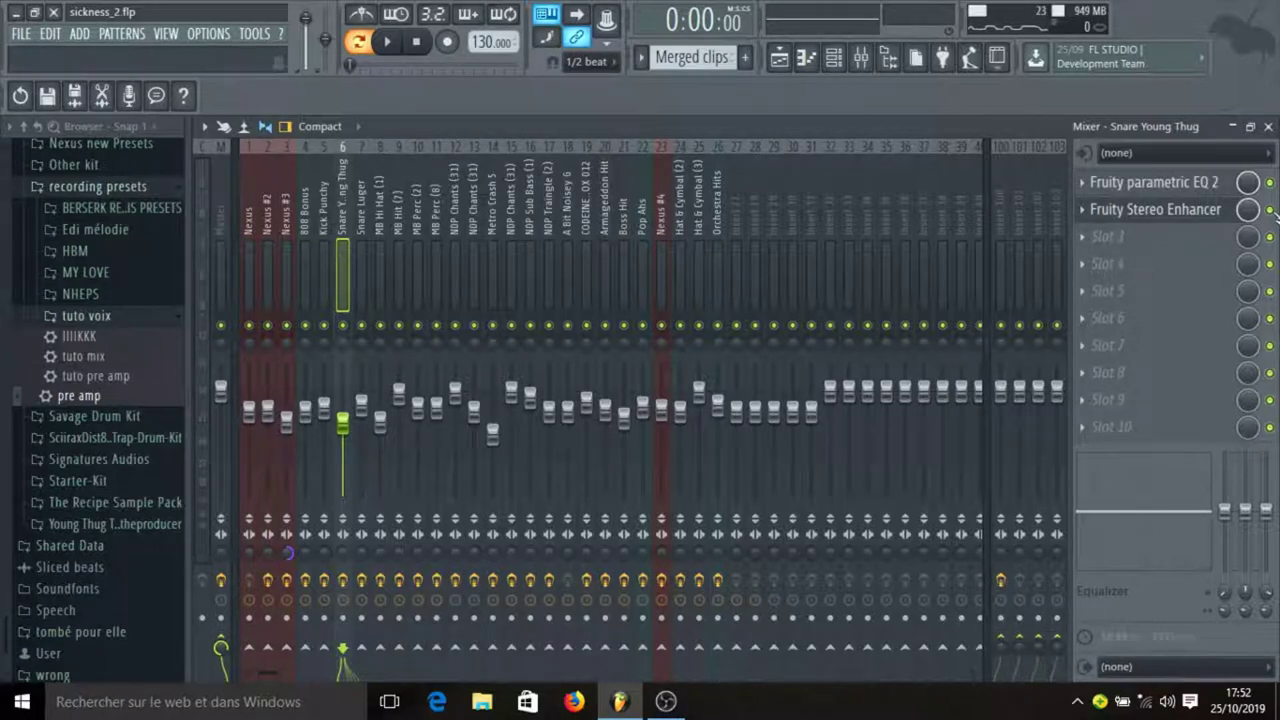
# Open the Snare Luger notes in the piano roll, play the pattern and look at the note properties
pyautogui.press('F6')
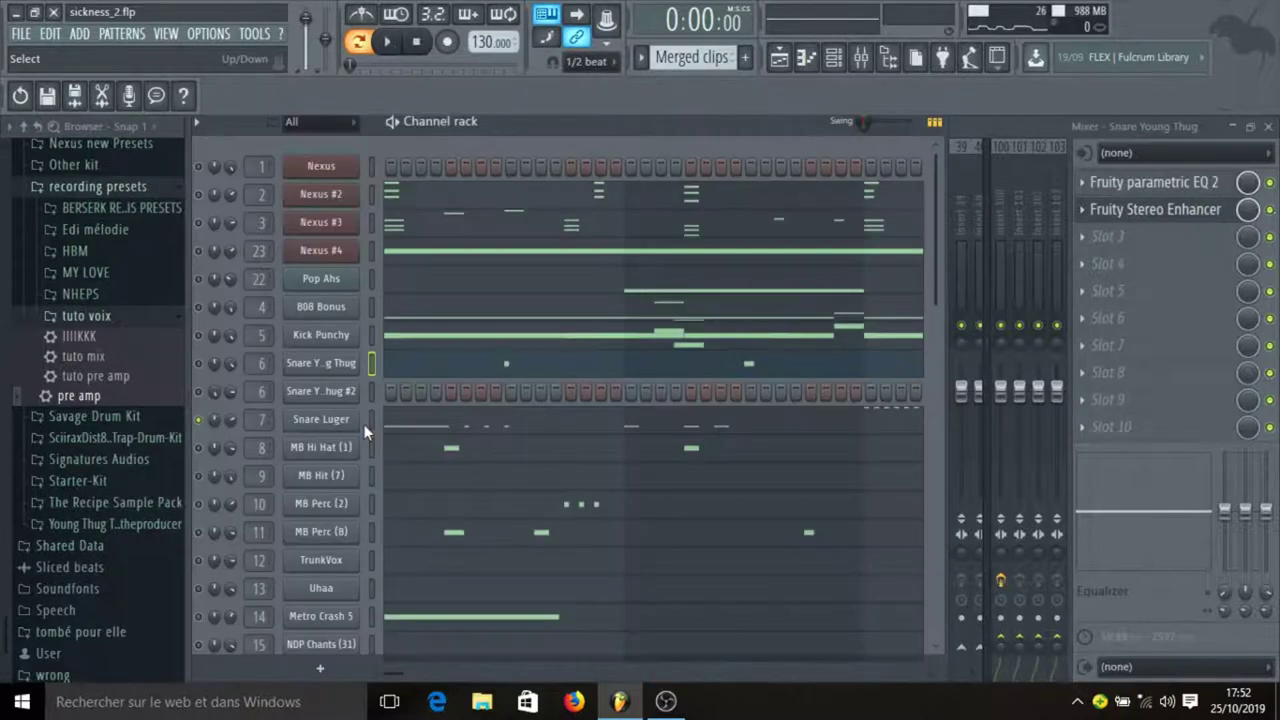
pyautogui.click(447, 436)
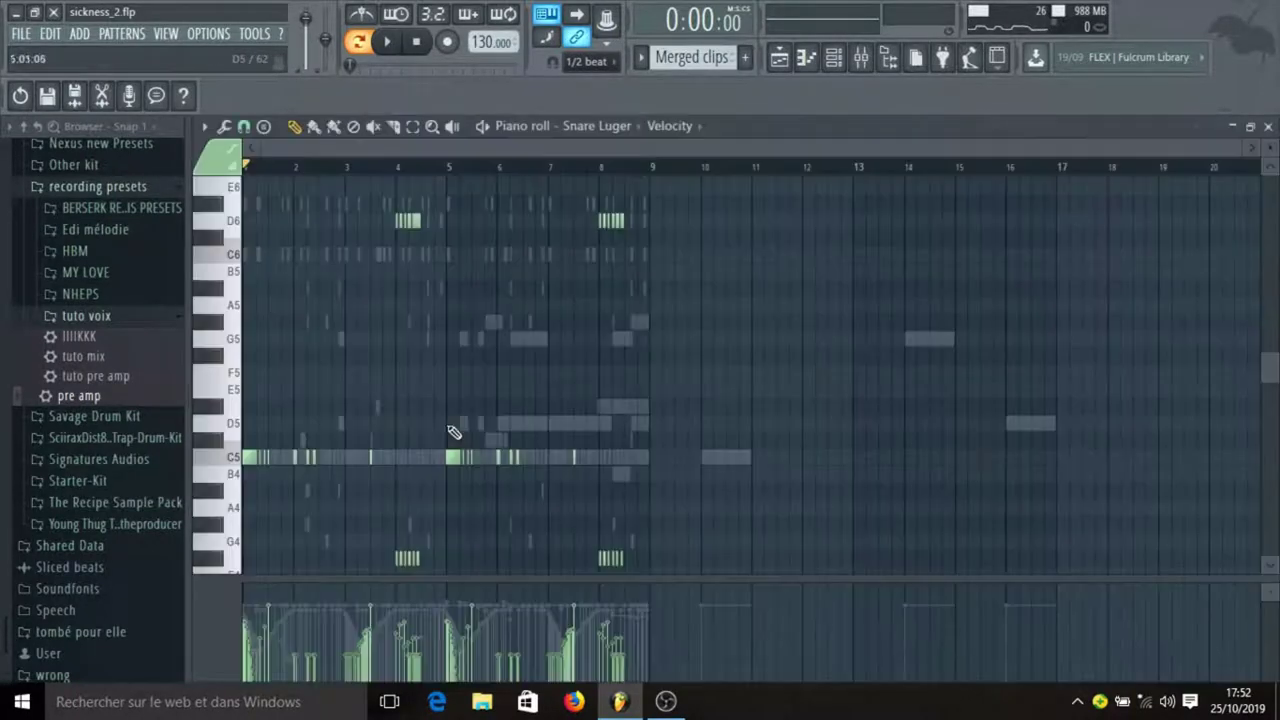
pyautogui.click(398, 43)
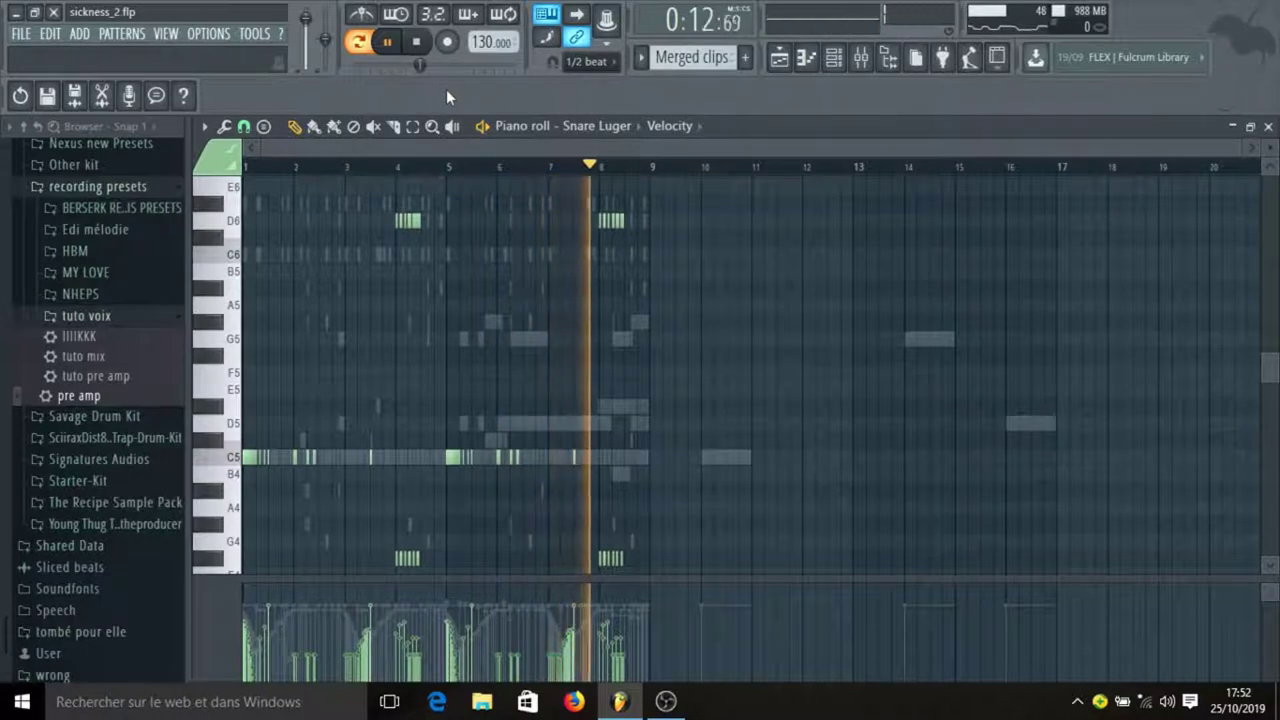
pyautogui.press('space')
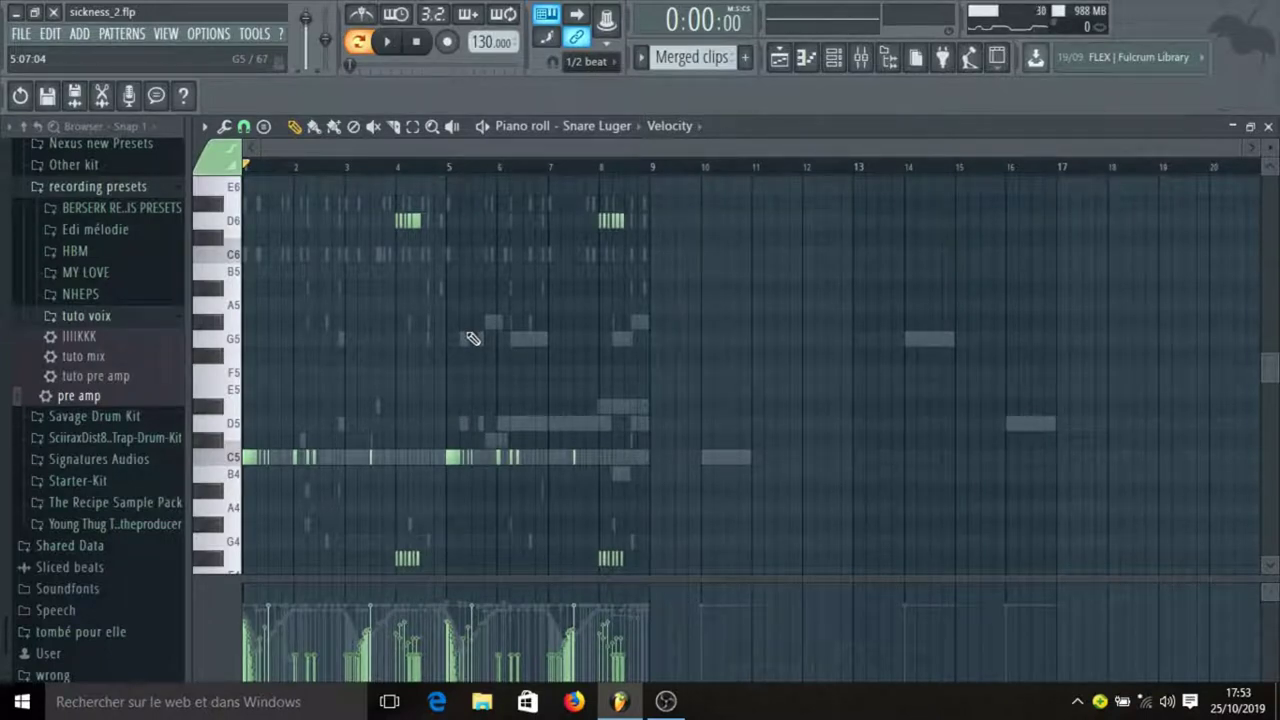
pyautogui.click(693, 128)
pyautogui.click(695, 165)
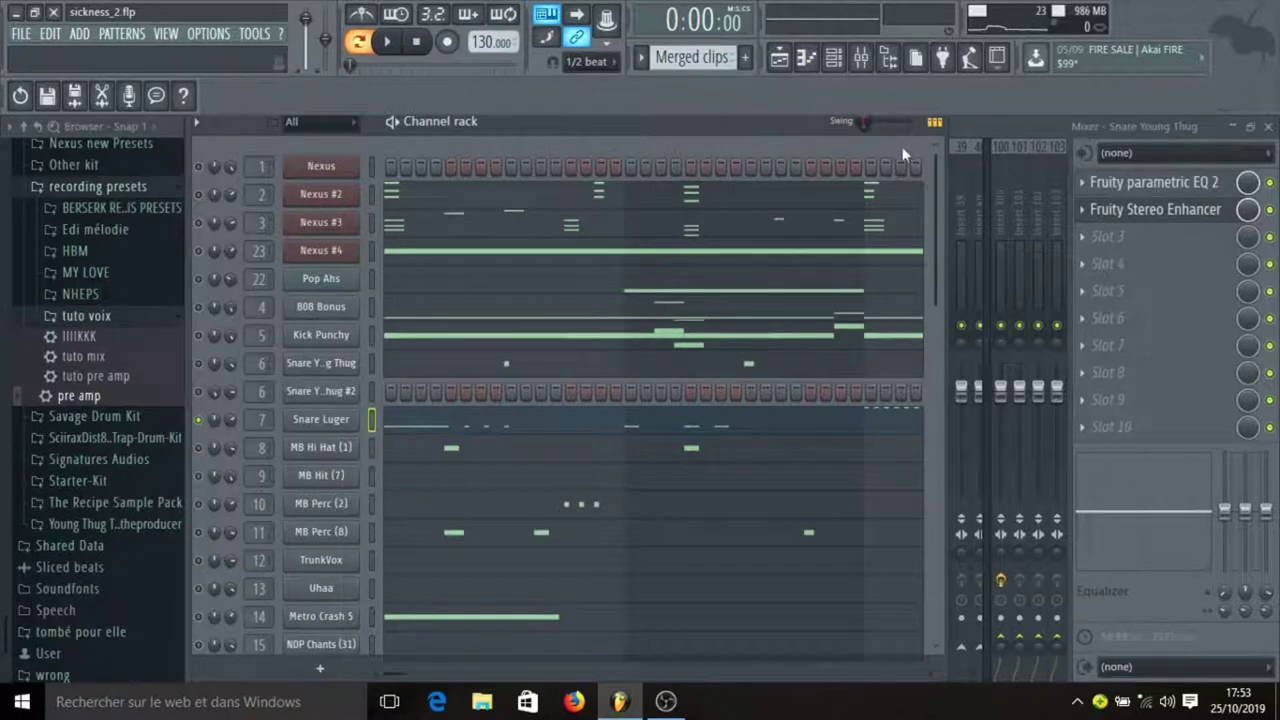
# Return to the mixer and select the Snare Luger track during playback to view its effects
pyautogui.click(960, 130)
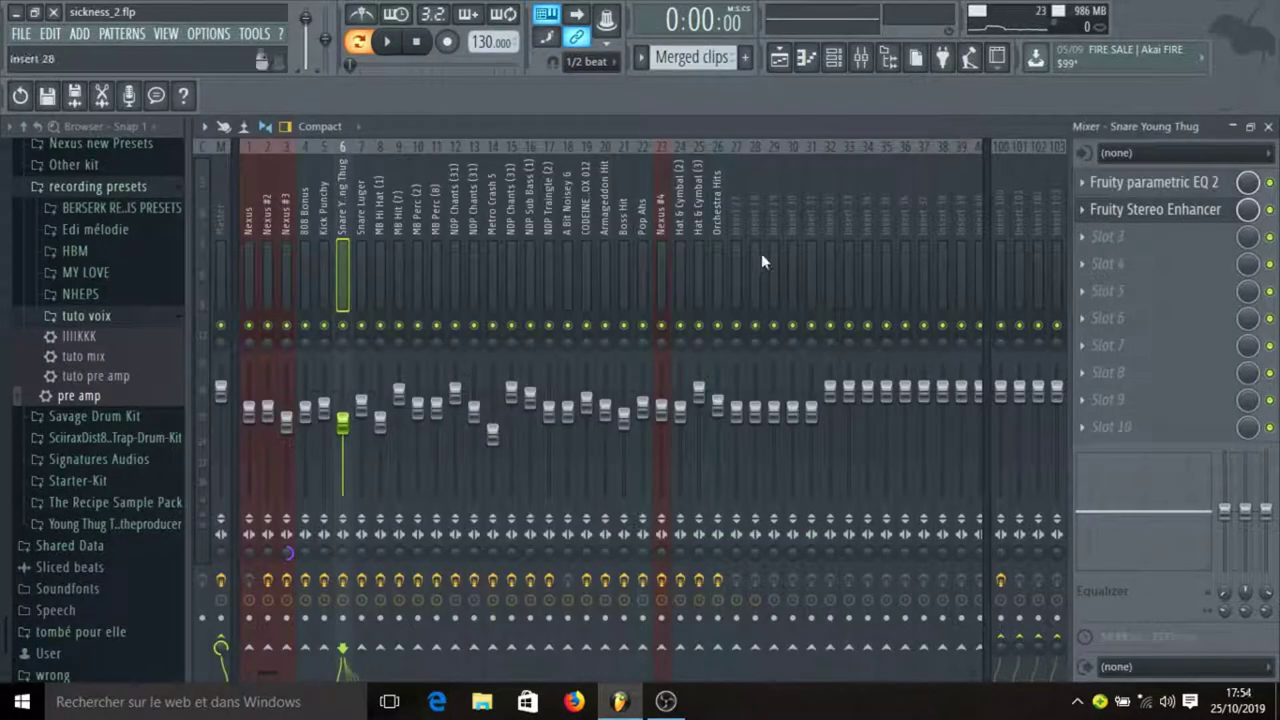
pyautogui.press('space')
pyautogui.click(360, 232)
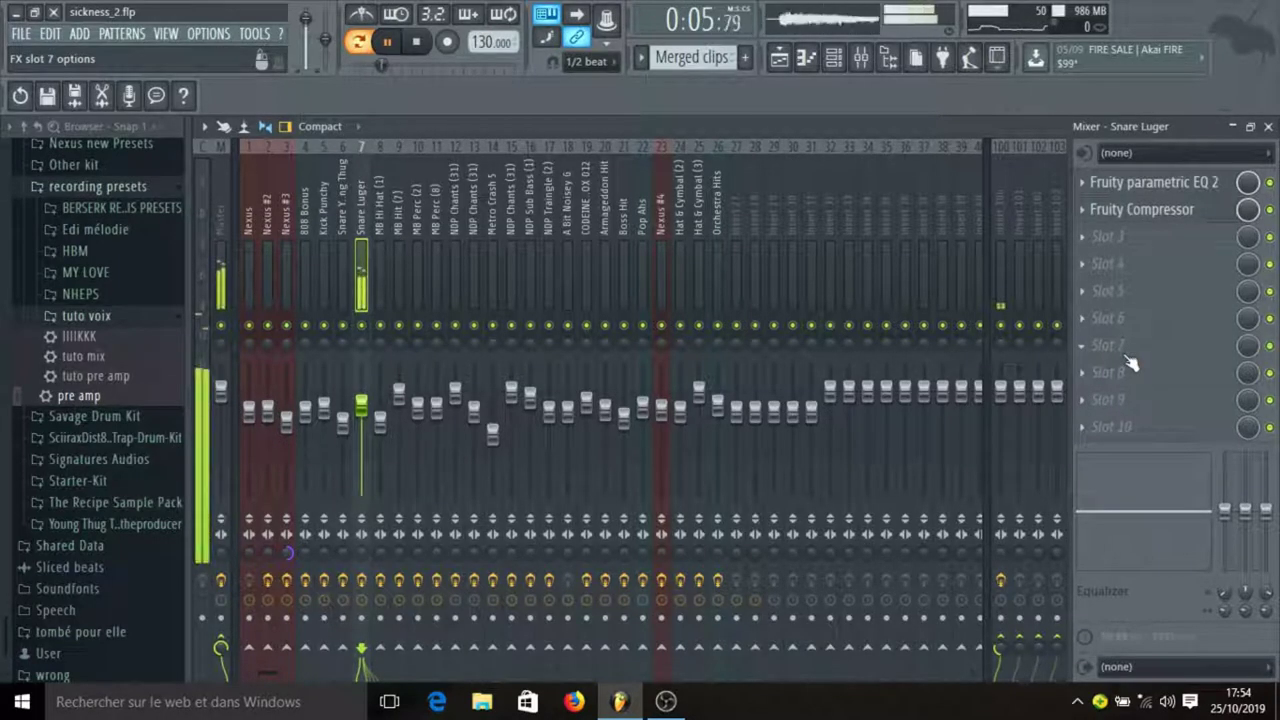
pyautogui.press('space')
# Examine the Fruity Parametric EQ 2 bands and the Fruity Compressor settings on the Snare Luger track
pyautogui.click(1135, 185)
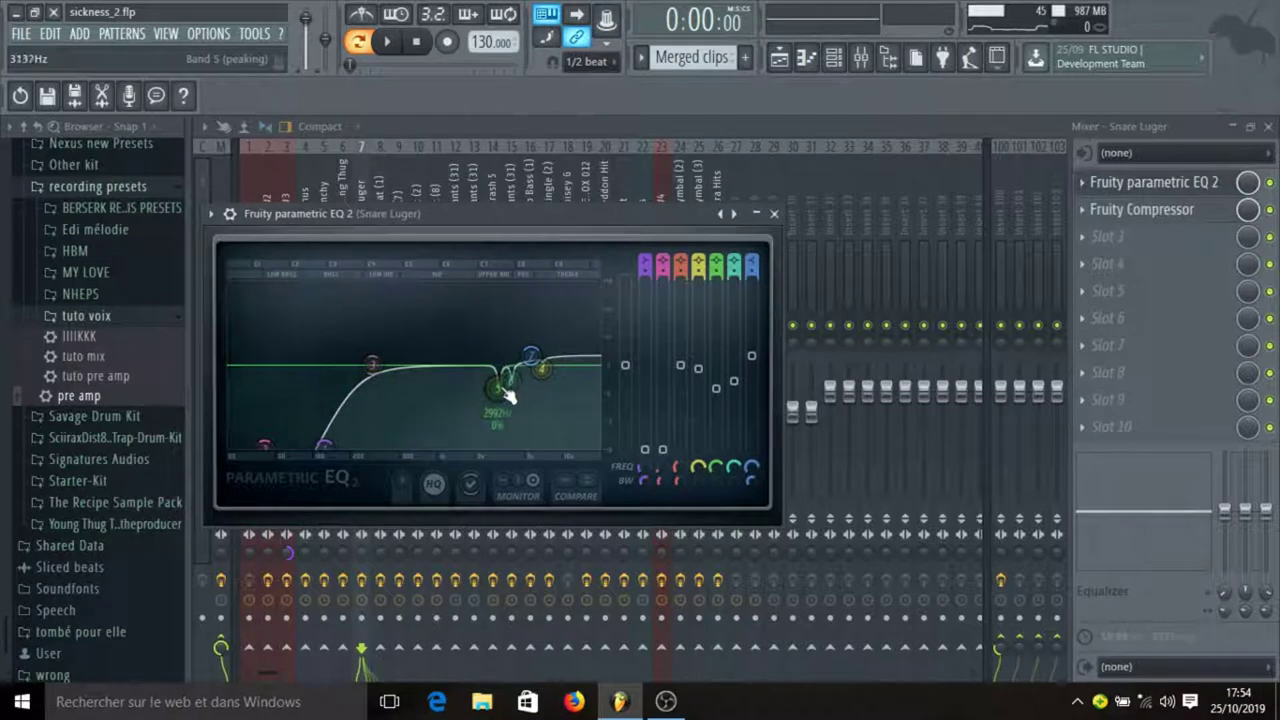
pyautogui.moveTo(500, 400); pyautogui.dragTo(515, 393)
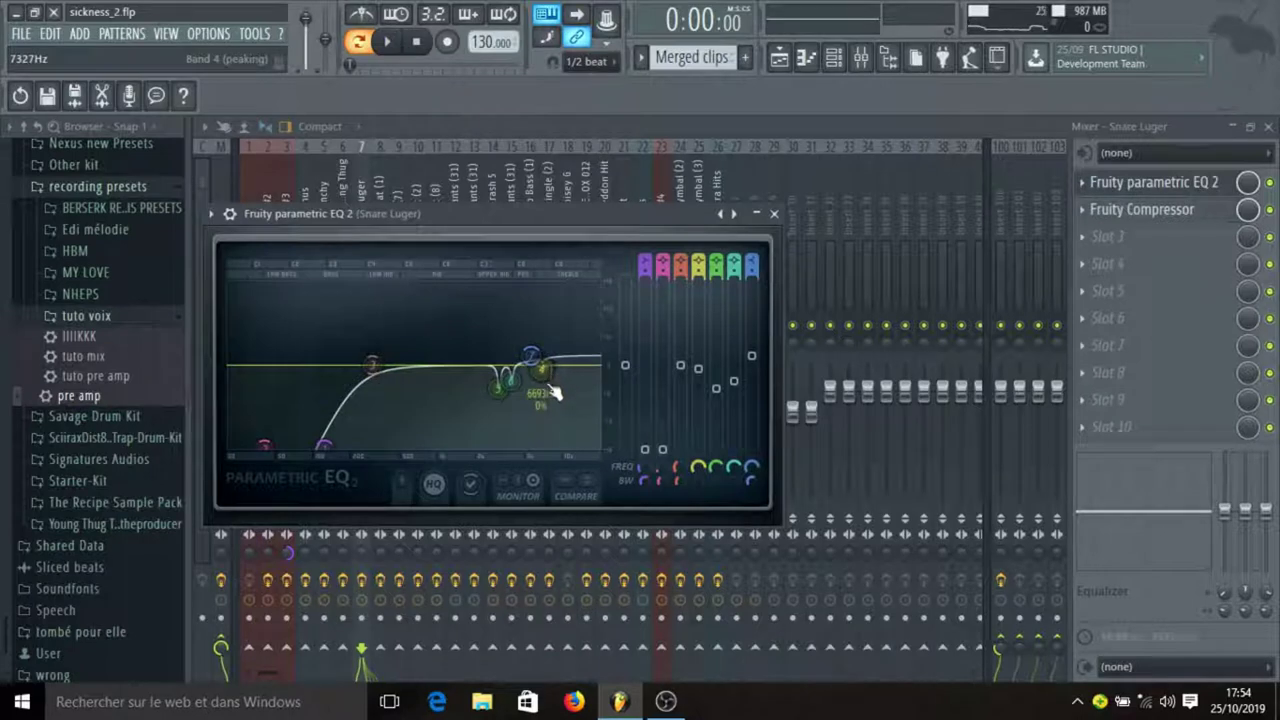
pyautogui.click(774, 214)
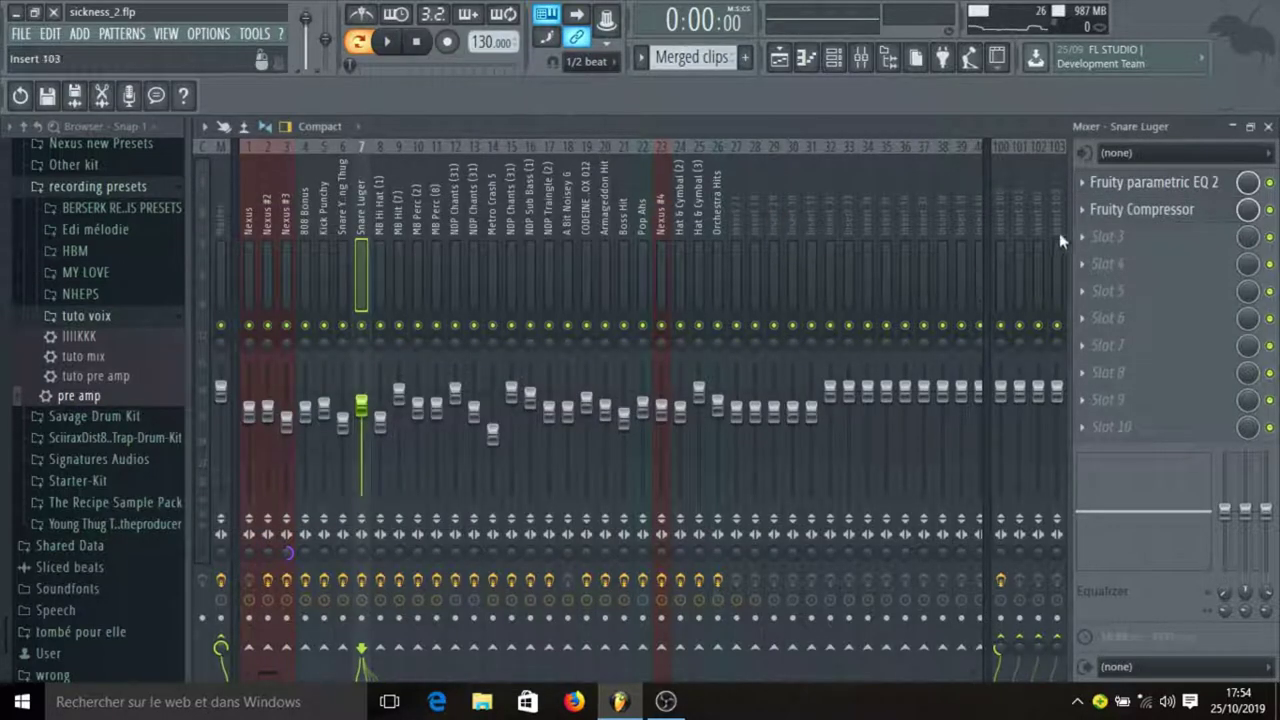
pyautogui.click(1136, 212)
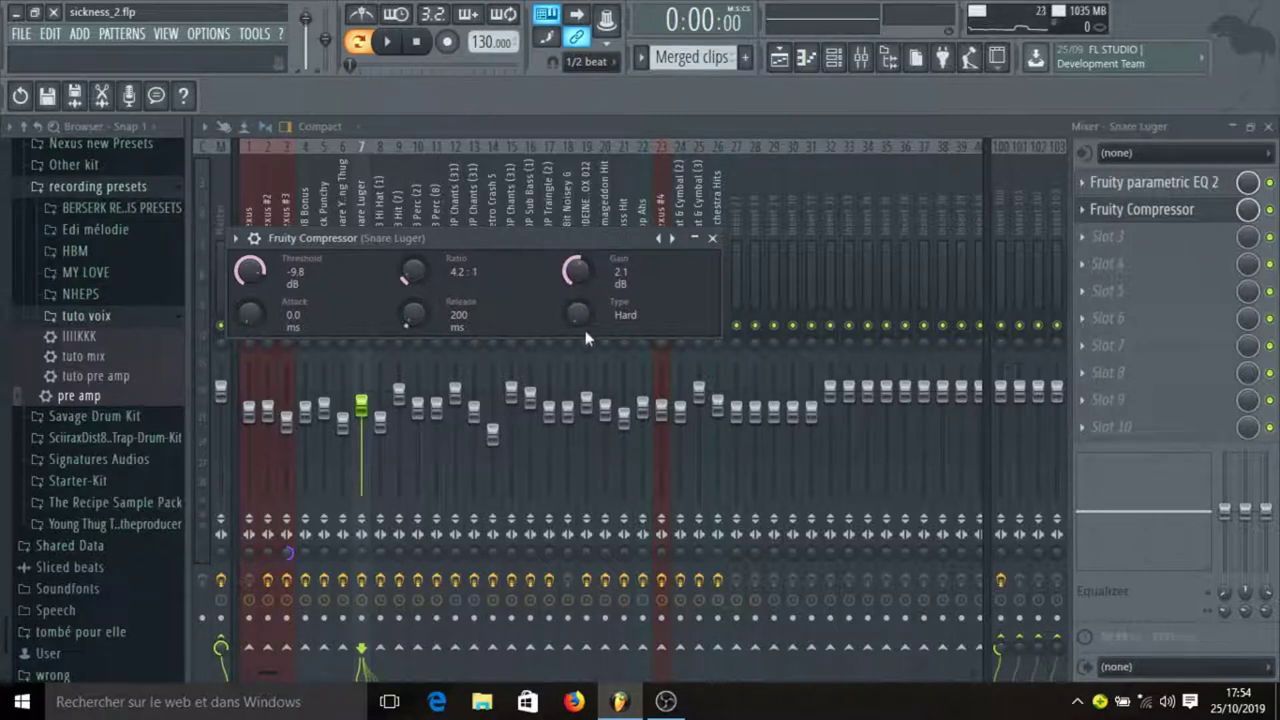
pyautogui.click(712, 240)
# Open the MB Hi Hat (1) notes from the channel rack in the piano roll and play the pattern
pyautogui.press('F9')
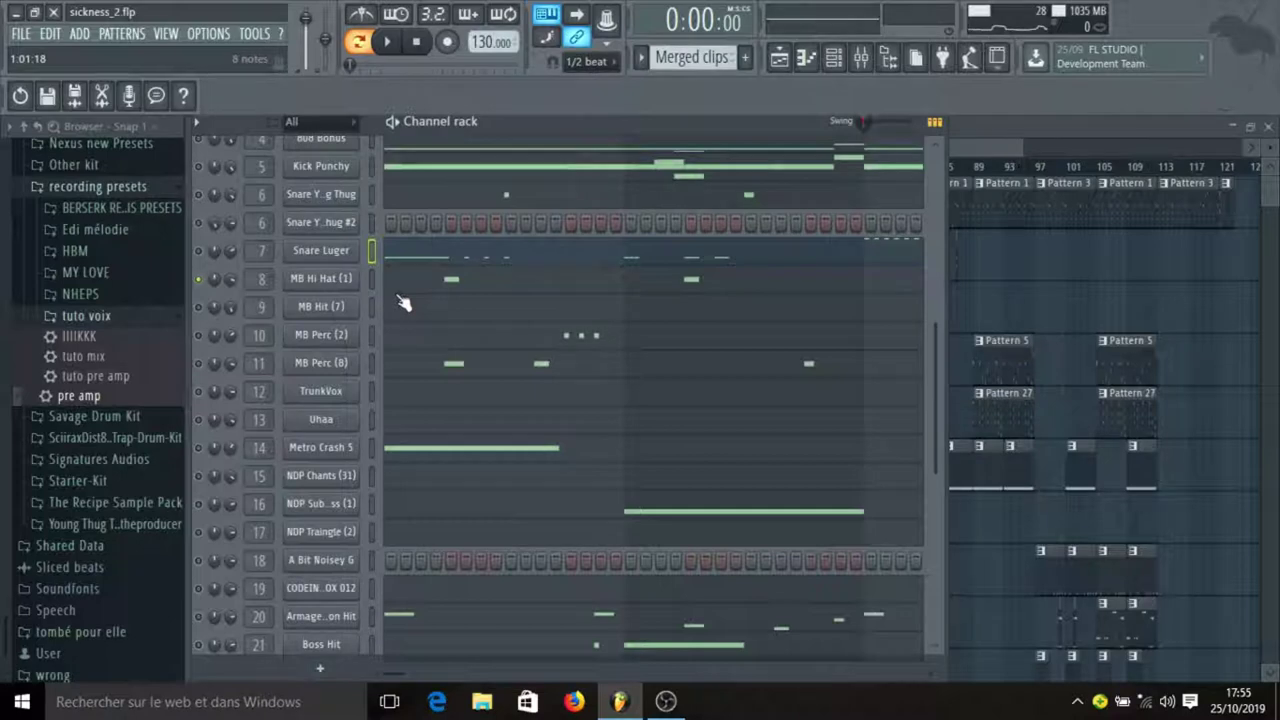
pyautogui.click(413, 289)
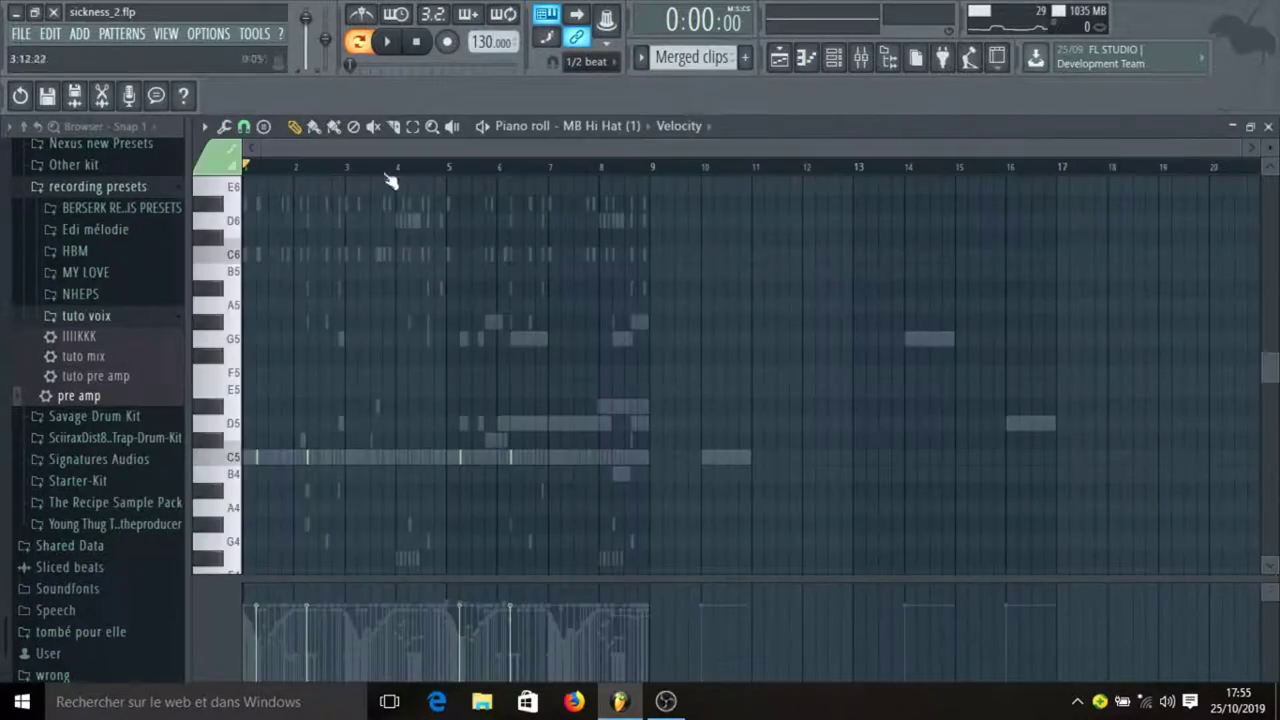
pyautogui.click(393, 43)
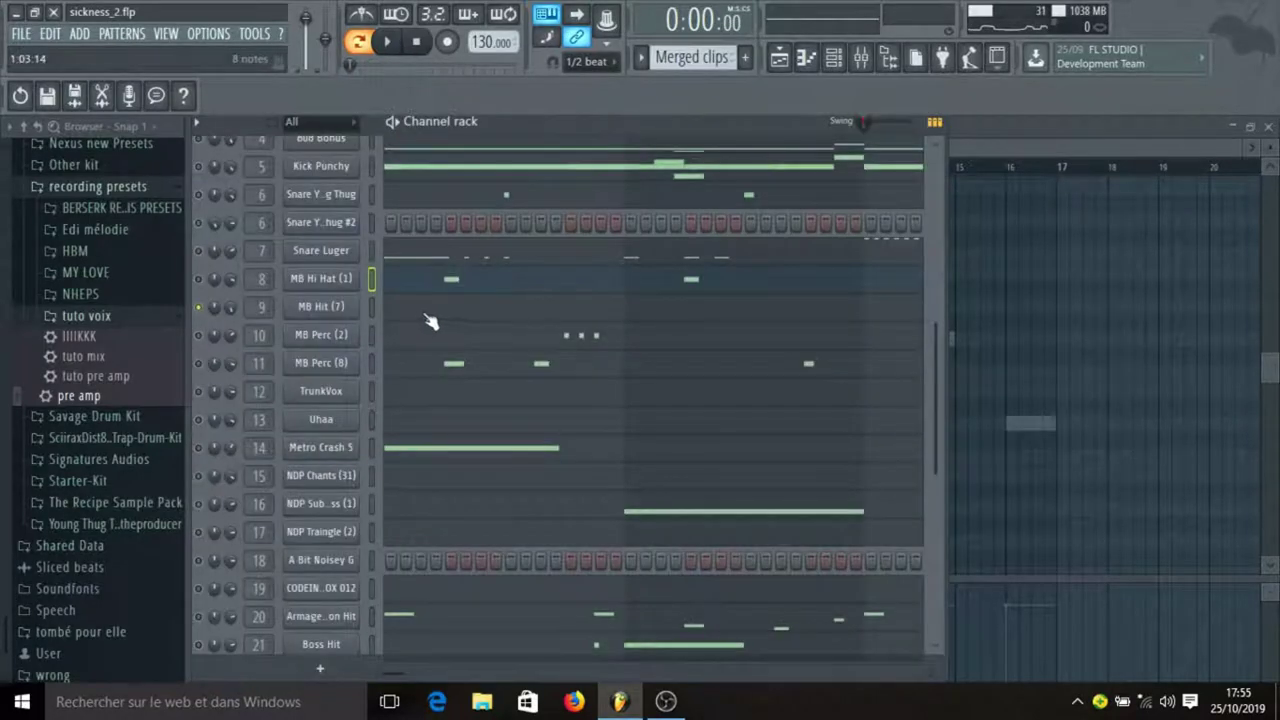
# Play the MB Hit (7) notes from about the middle of bar 6 and examine their panning in bar 8
pyautogui.click(426, 308)
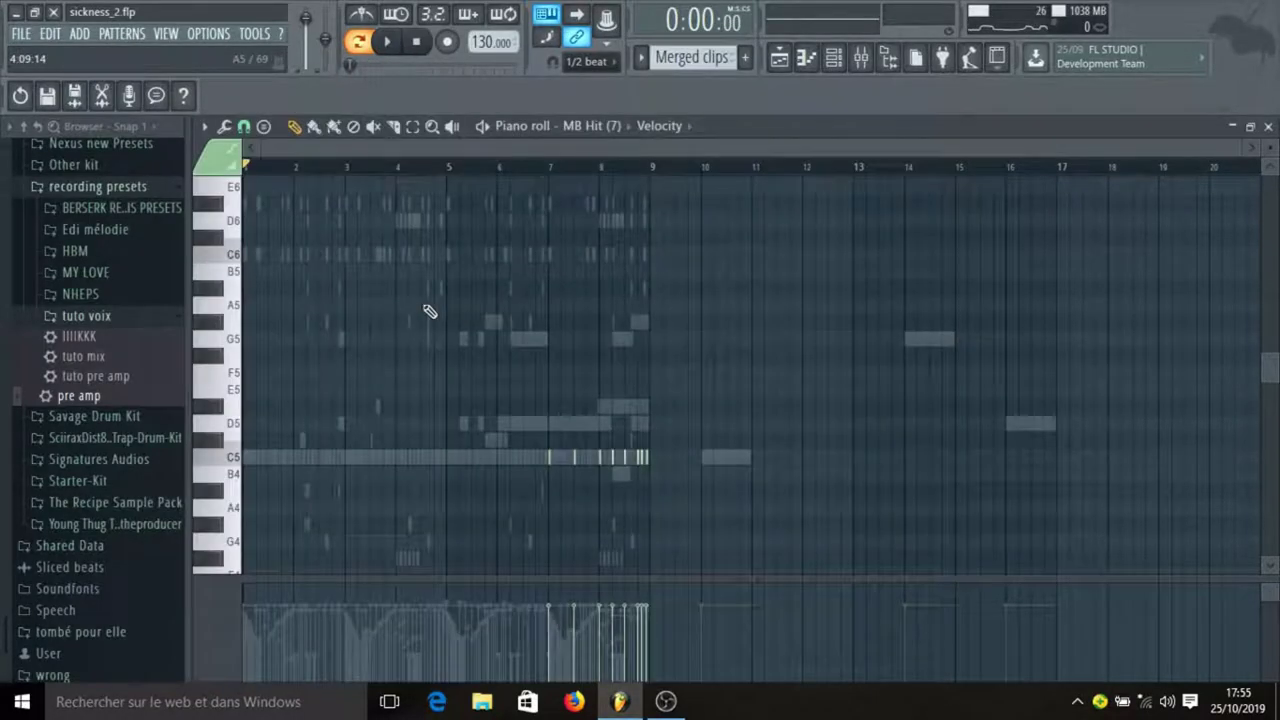
pyautogui.click(523, 164)
pyautogui.click(390, 42)
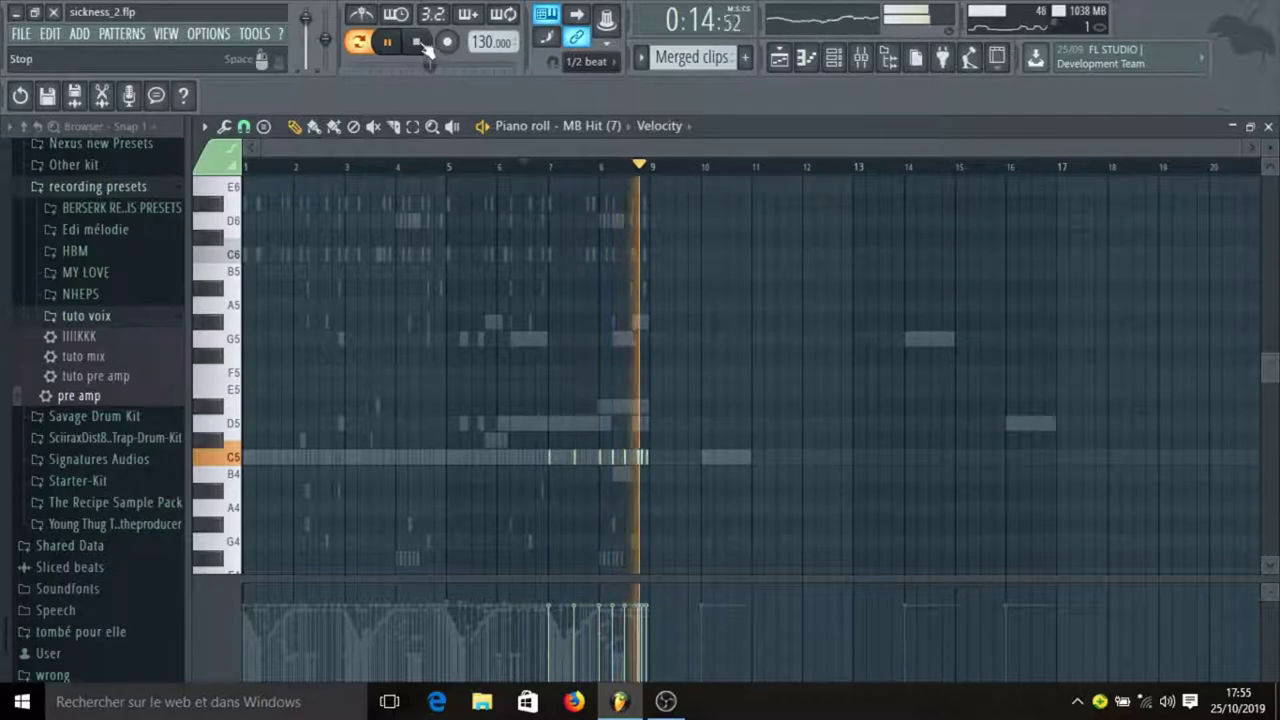
pyautogui.click(416, 42)
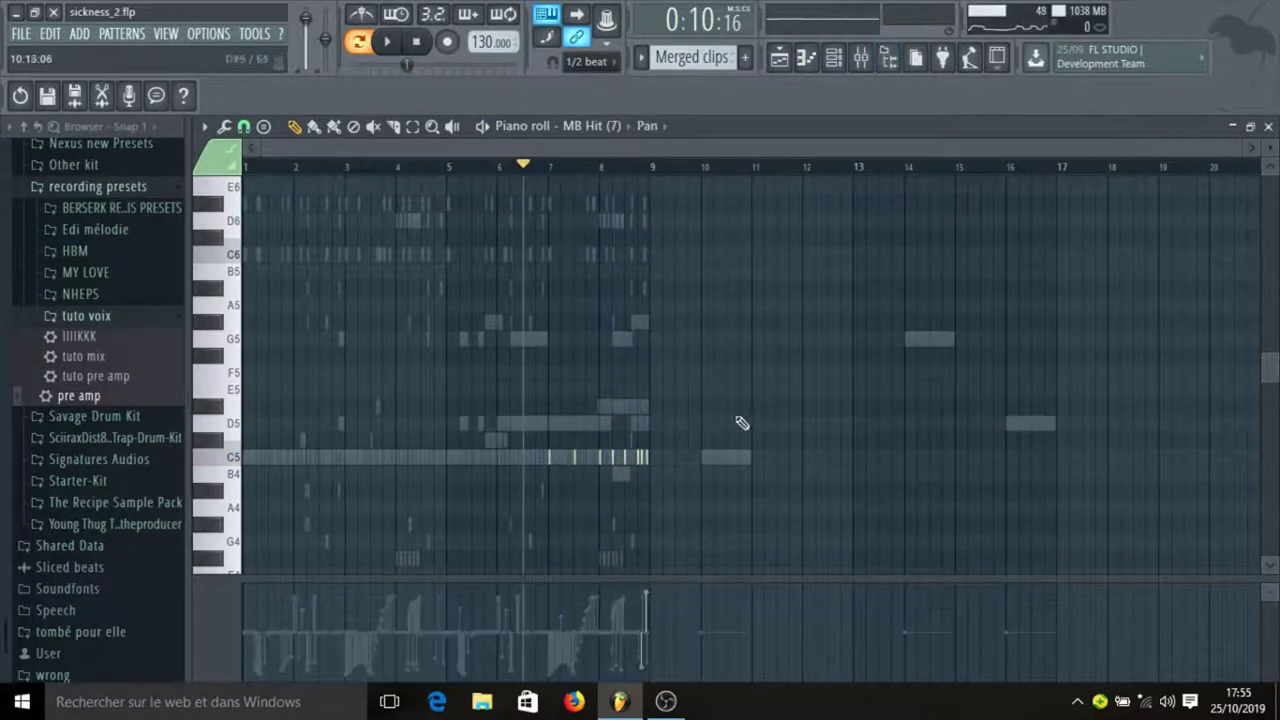
pyautogui.scroll(6, 651, 177)
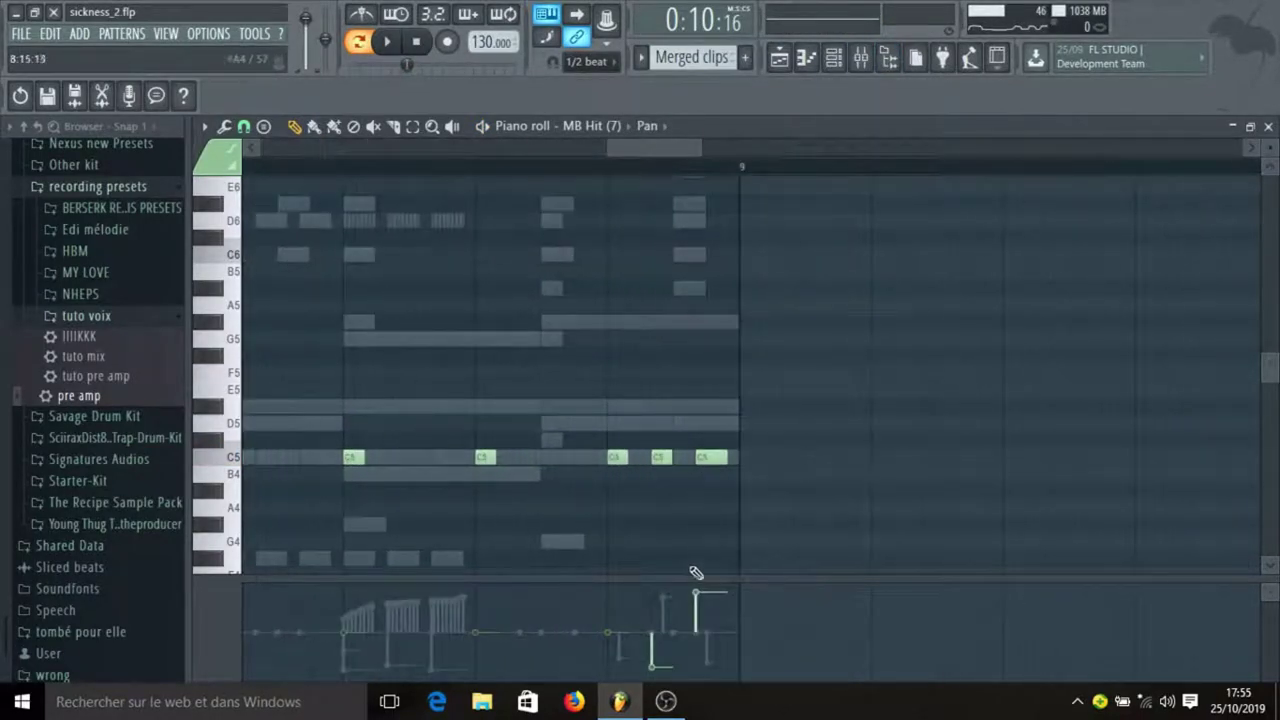
# Solo the MB Perc (2) channel in the channel rack and open its notes in the piano roll, showing all bars
pyautogui.click(835, 60)
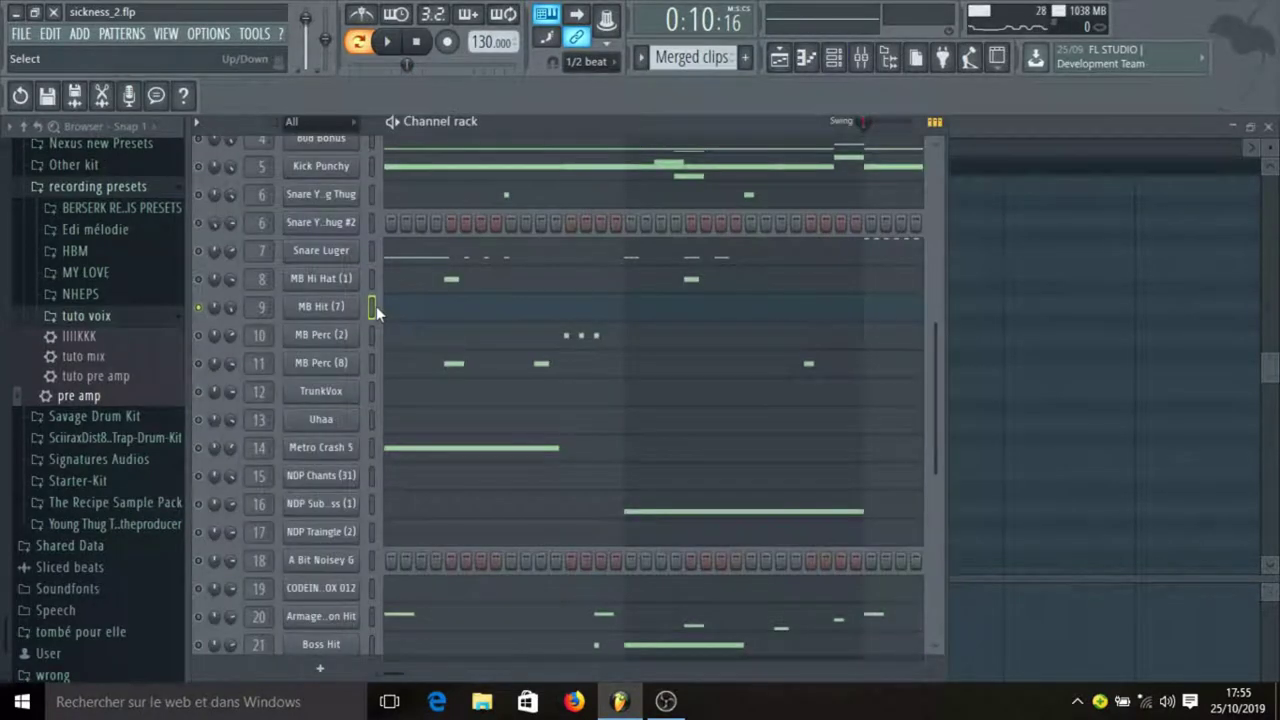
pyautogui.rightClick(200, 337)
pyautogui.click(236, 349)
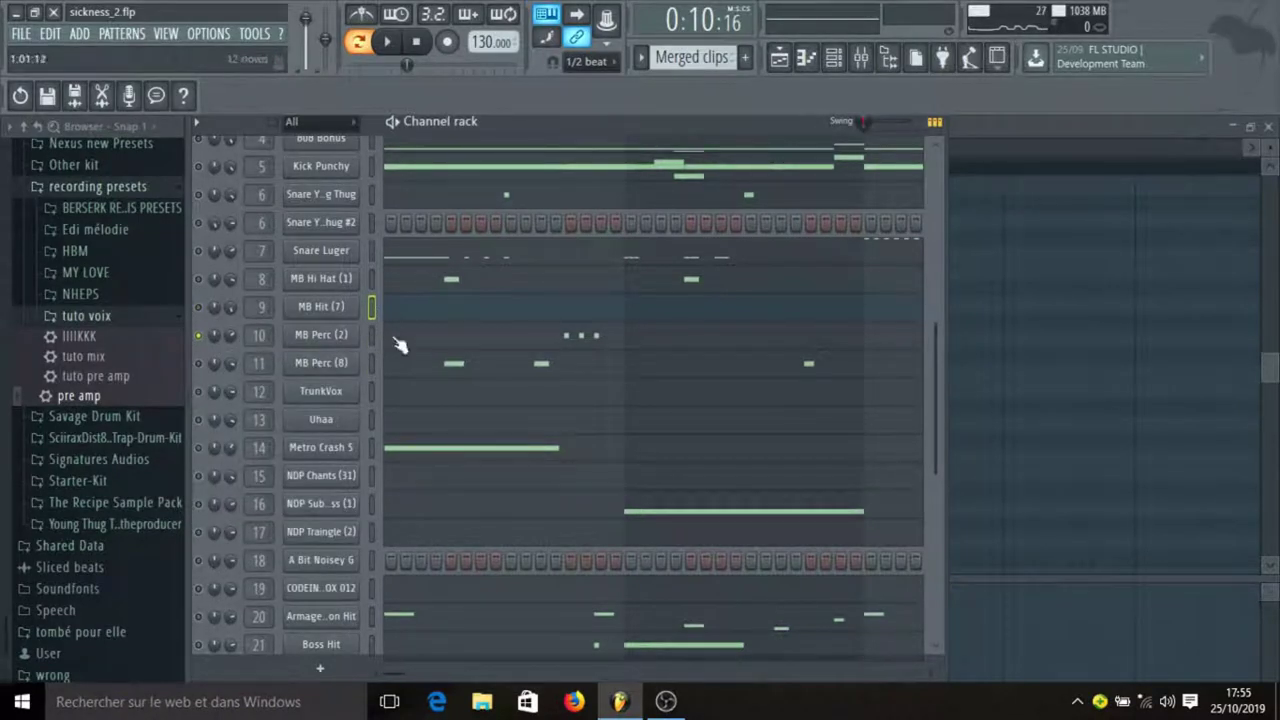
pyautogui.click(400, 343)
pyautogui.scroll(8, 478, 251)
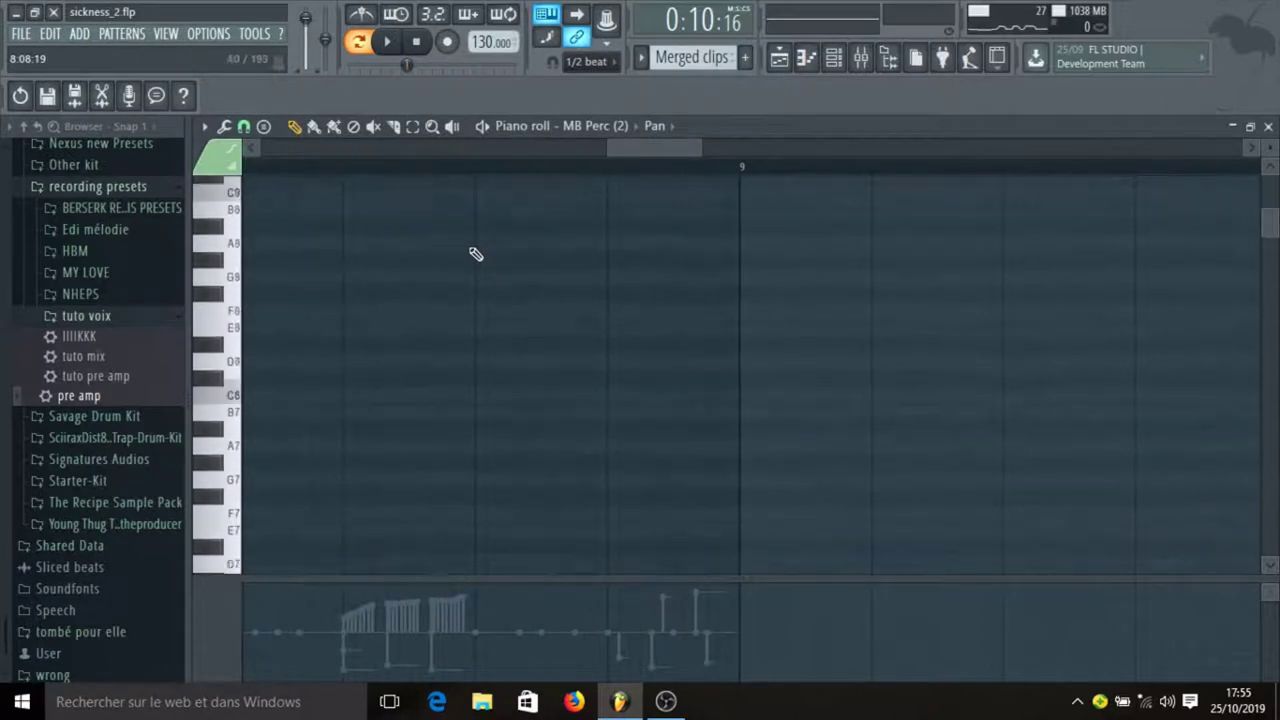
pyautogui.scroll(-8, 414, 168)
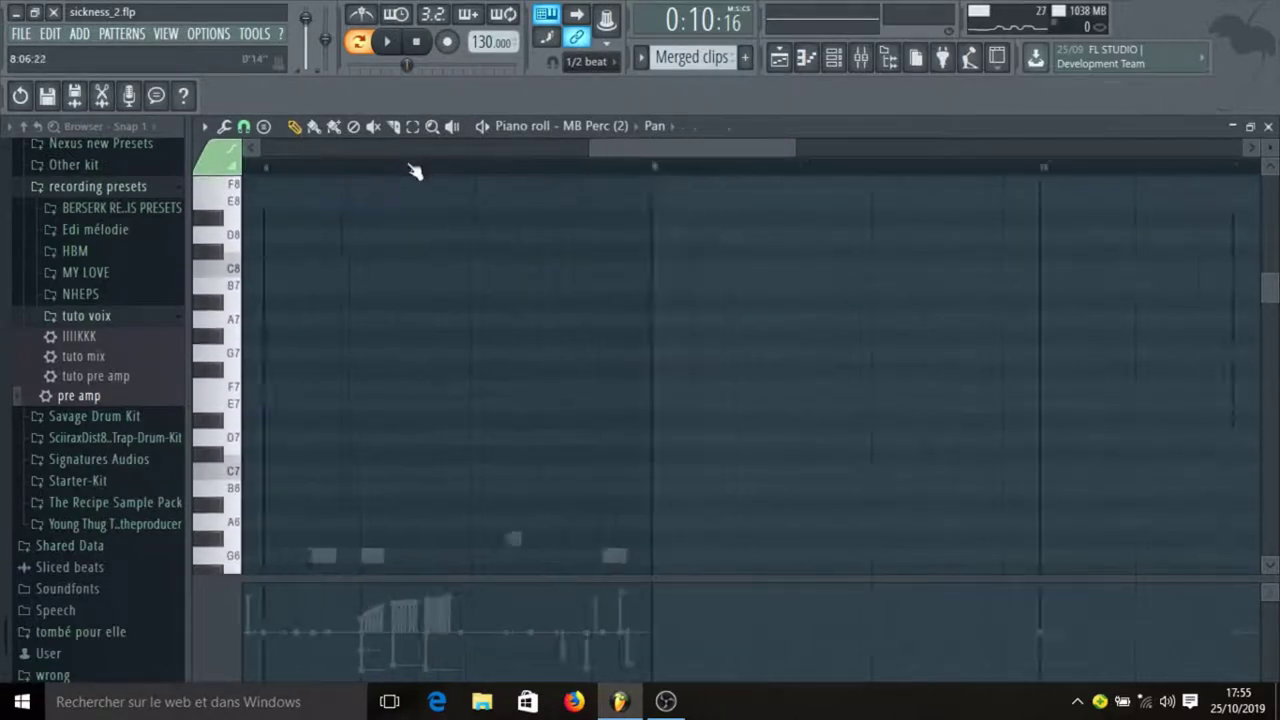
pyautogui.scroll(-7, 416, 238)
pyautogui.scroll(-3, 416, 238)
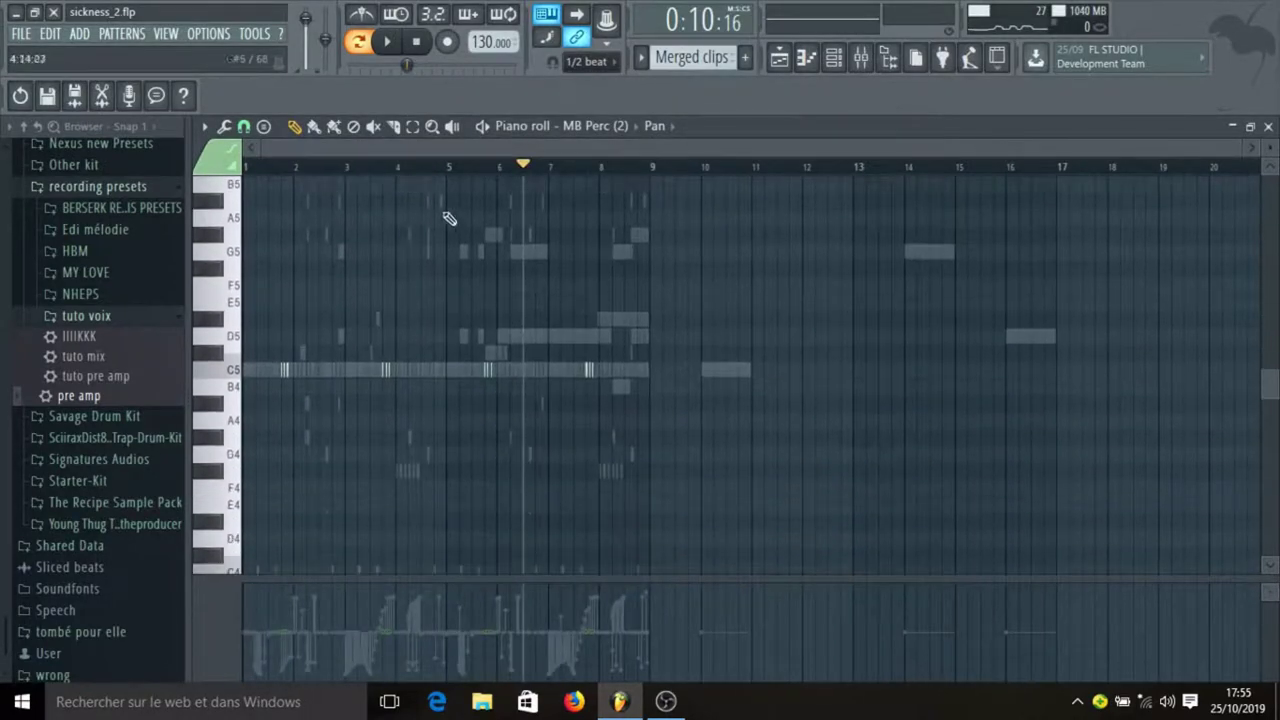
# Play the MB Perc (2) notes repeatedly from the late part of bar 1, then stop playback
pyautogui.click(278, 165)
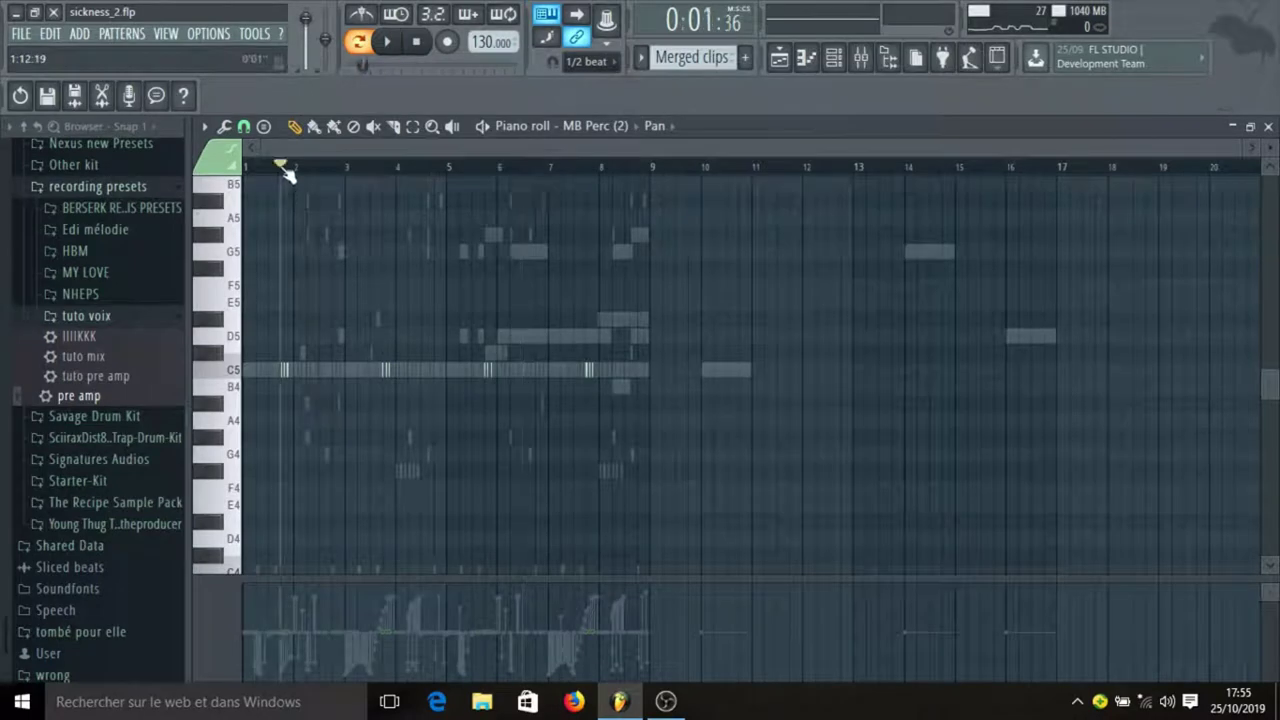
pyautogui.click(390, 41)
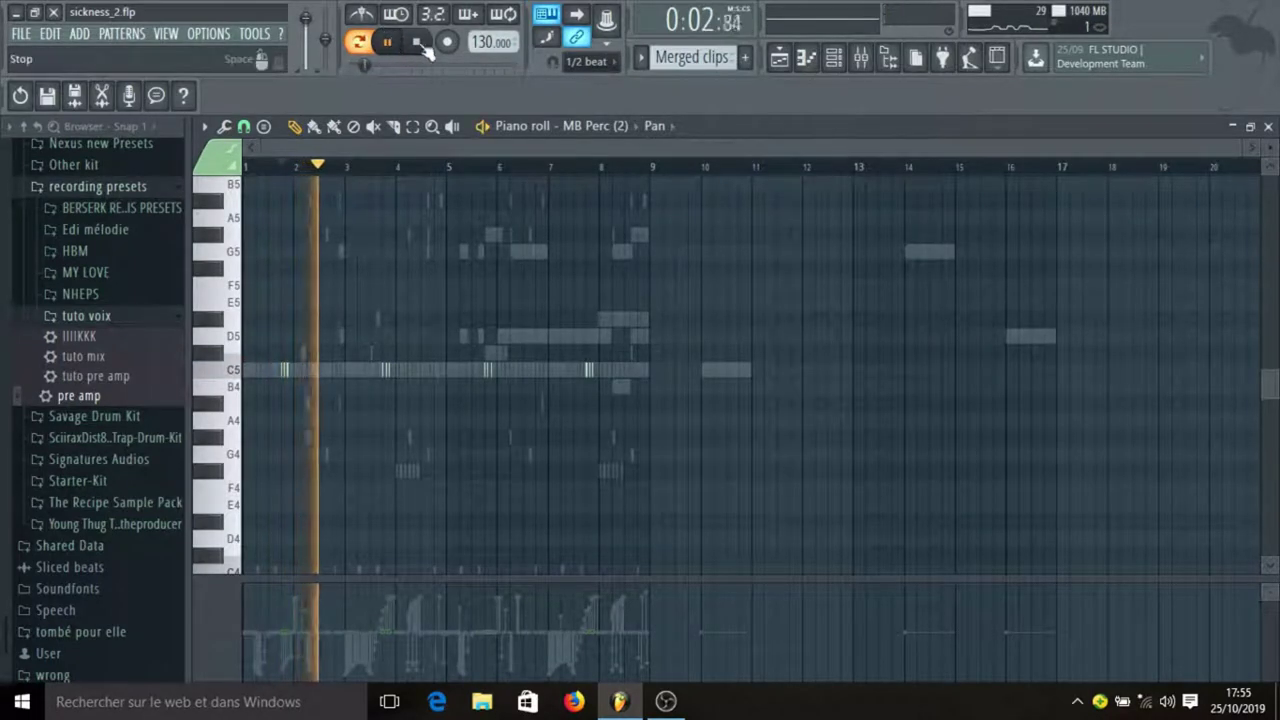
pyautogui.click(418, 43)
pyautogui.click(392, 42)
pyautogui.click(418, 43)
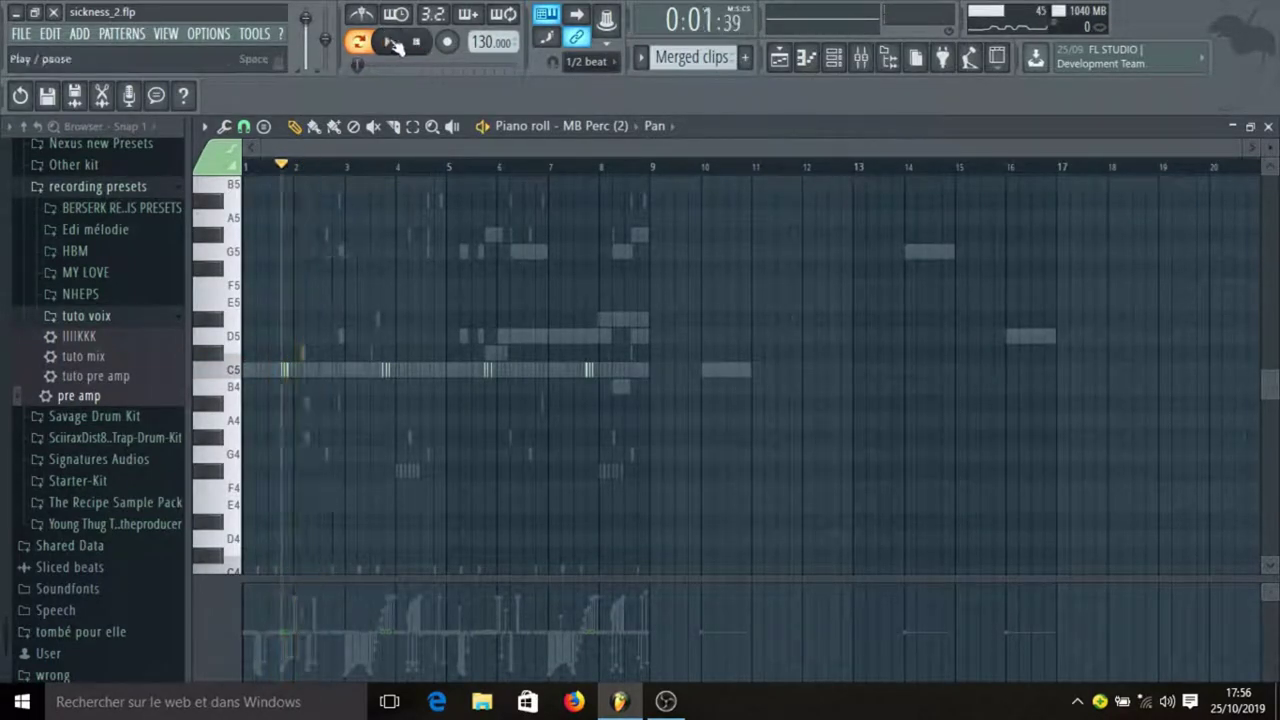
pyautogui.click(390, 42)
pyautogui.click(418, 43)
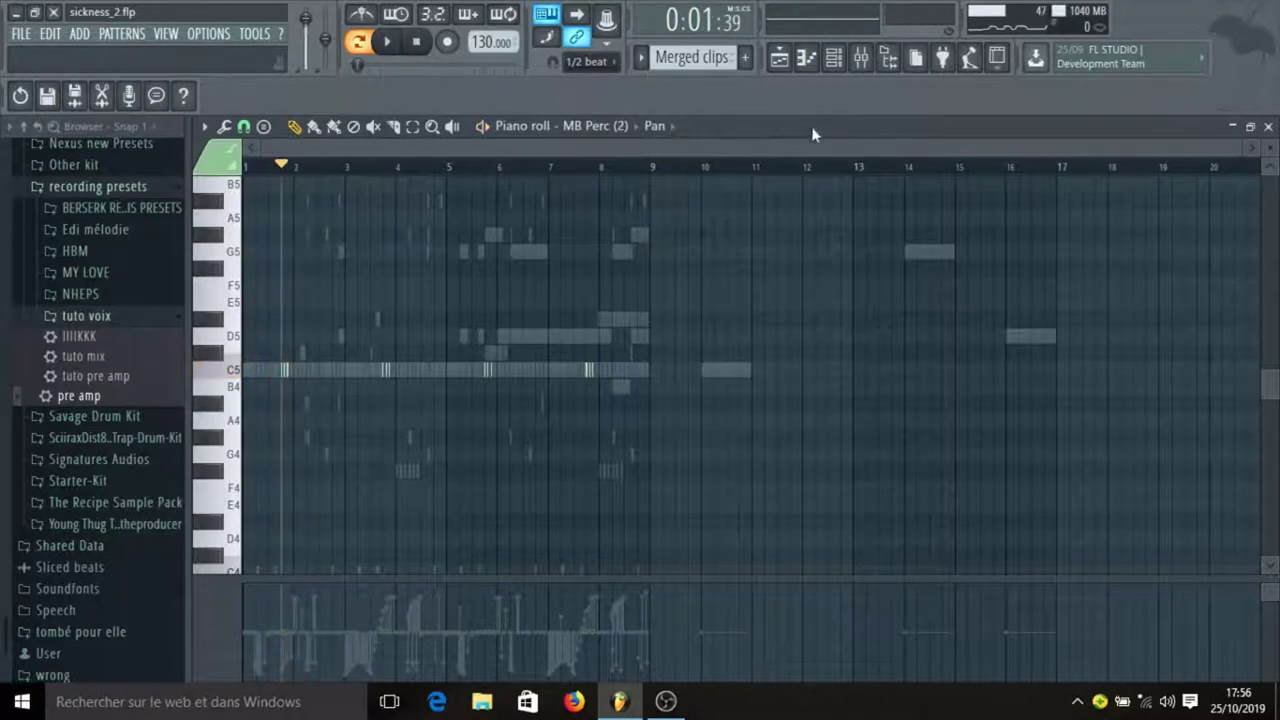
# Examine the Fruity Parametric EQ 2 curve on the MB Perc (2) mixer track and close the effect
pyautogui.click(860, 57)
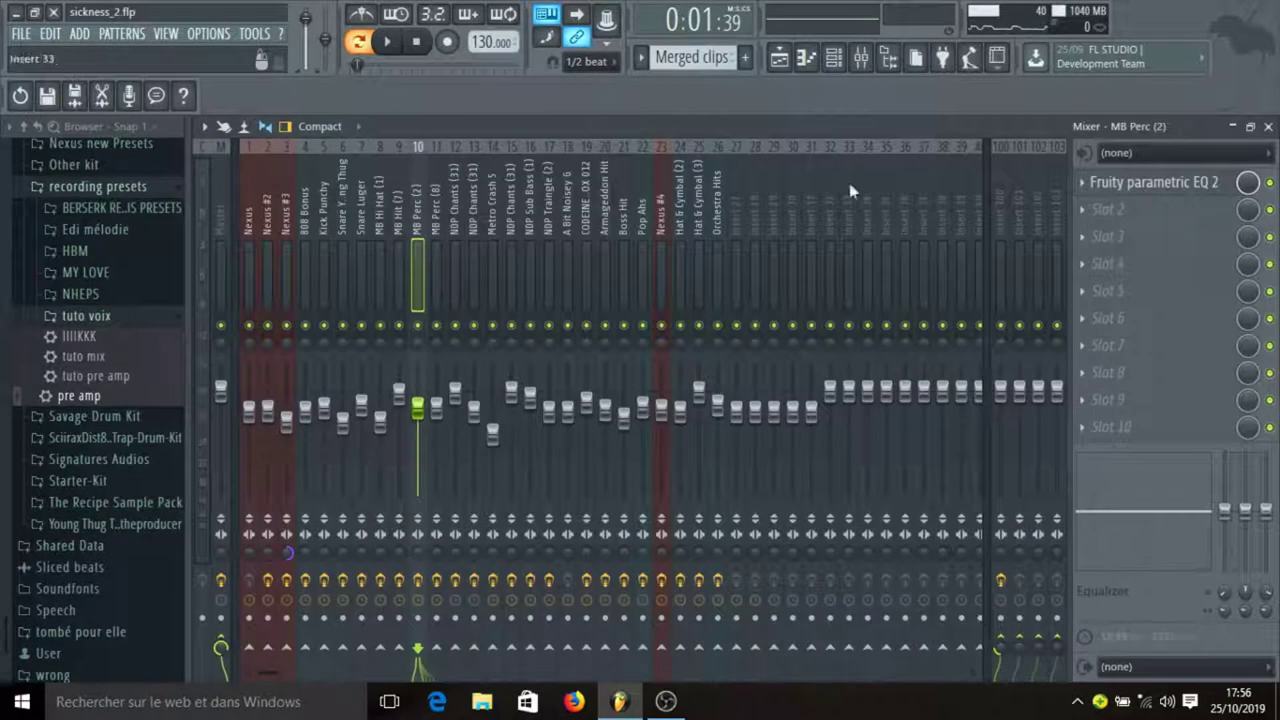
pyautogui.click(1193, 180)
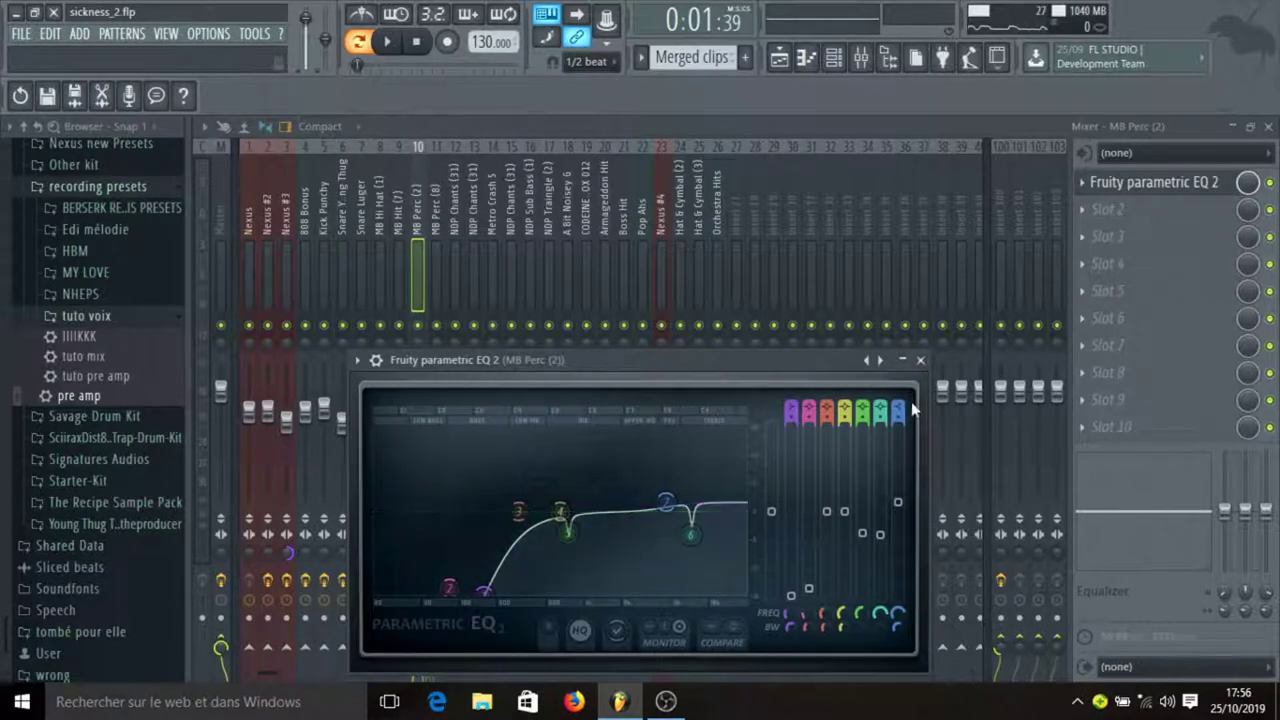
pyautogui.click(920, 360)
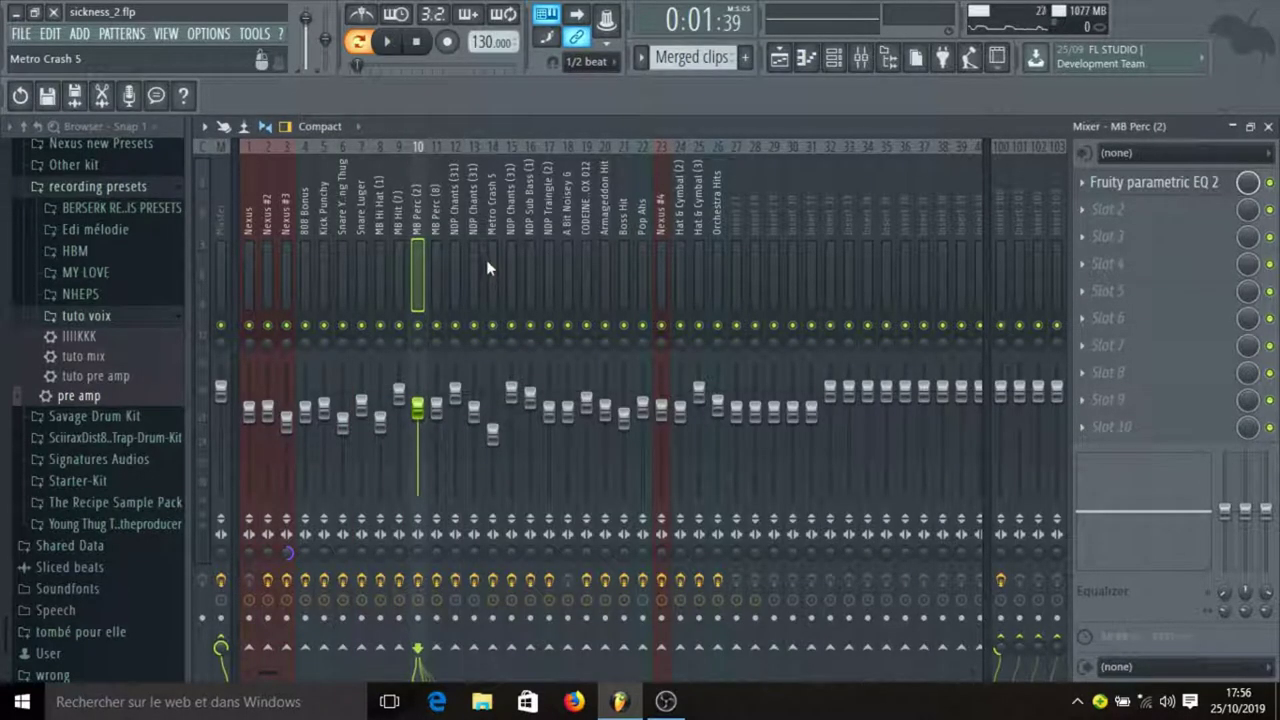
# Examine the Fruity Reeverb 2 settings on mixer track Insert 100, including a short playback, and close the effect
pyautogui.click(998, 280)
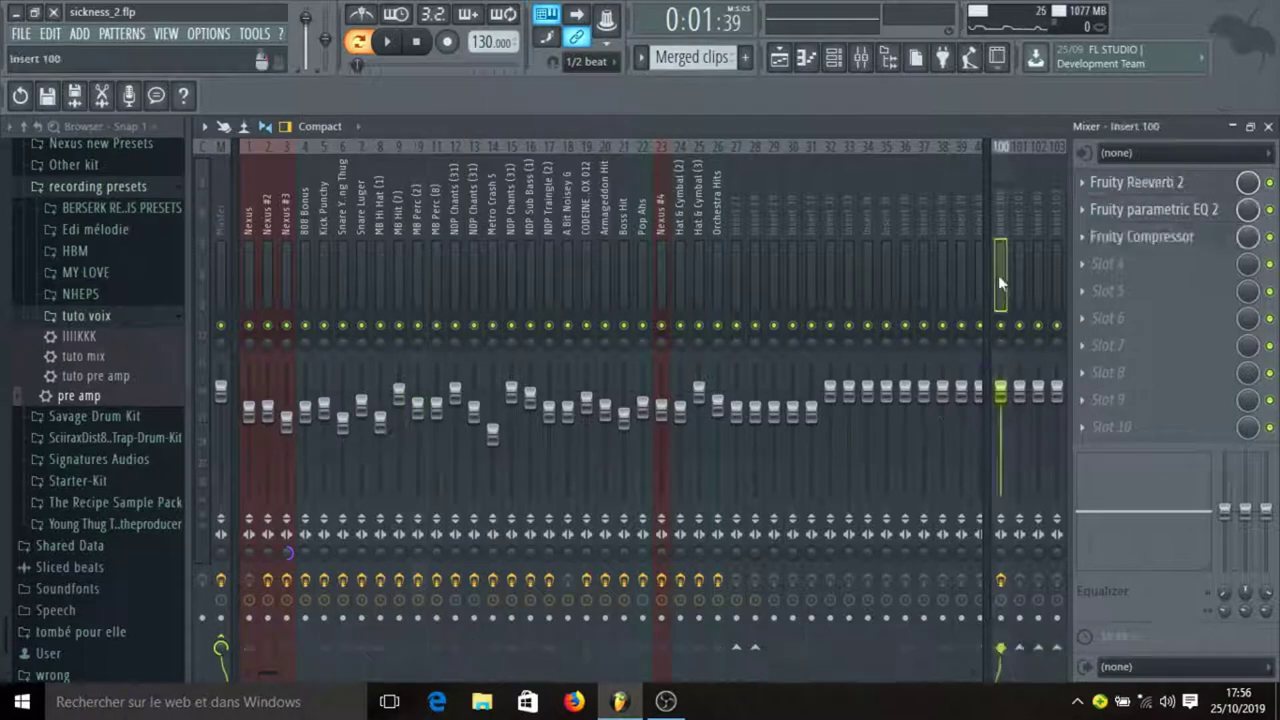
pyautogui.click(1160, 182)
pyautogui.press('space')
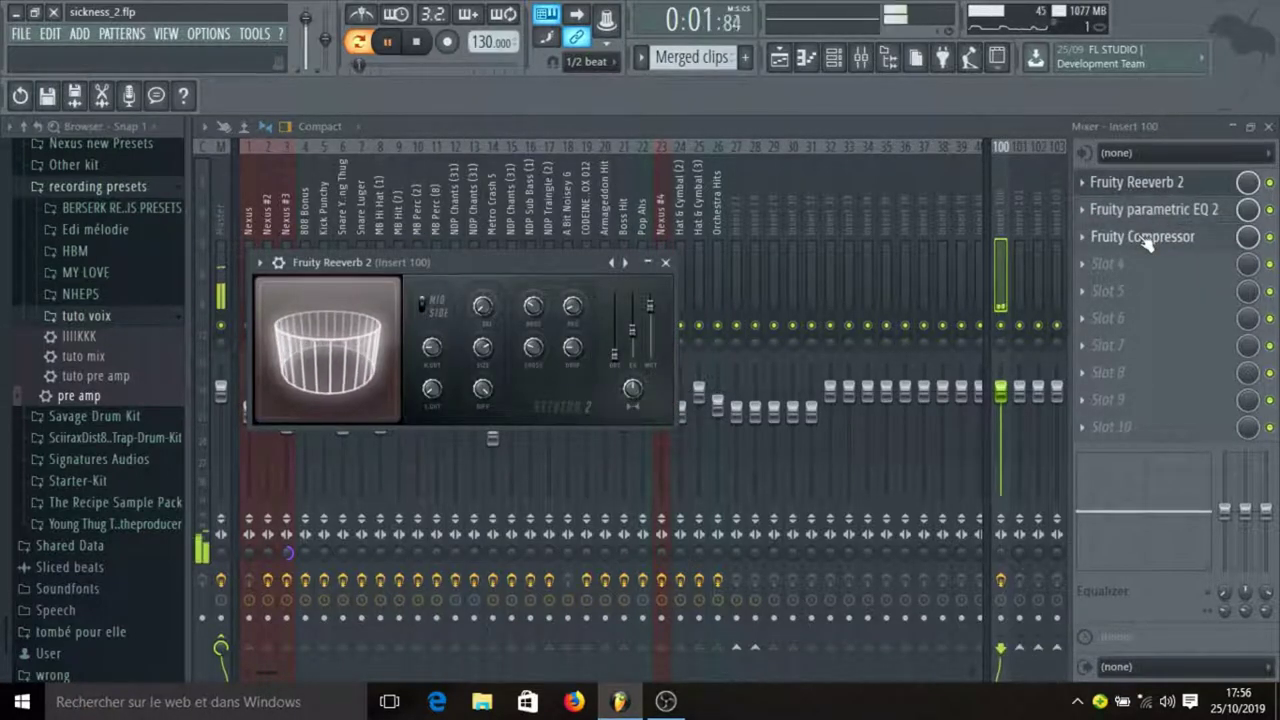
pyautogui.press('space')
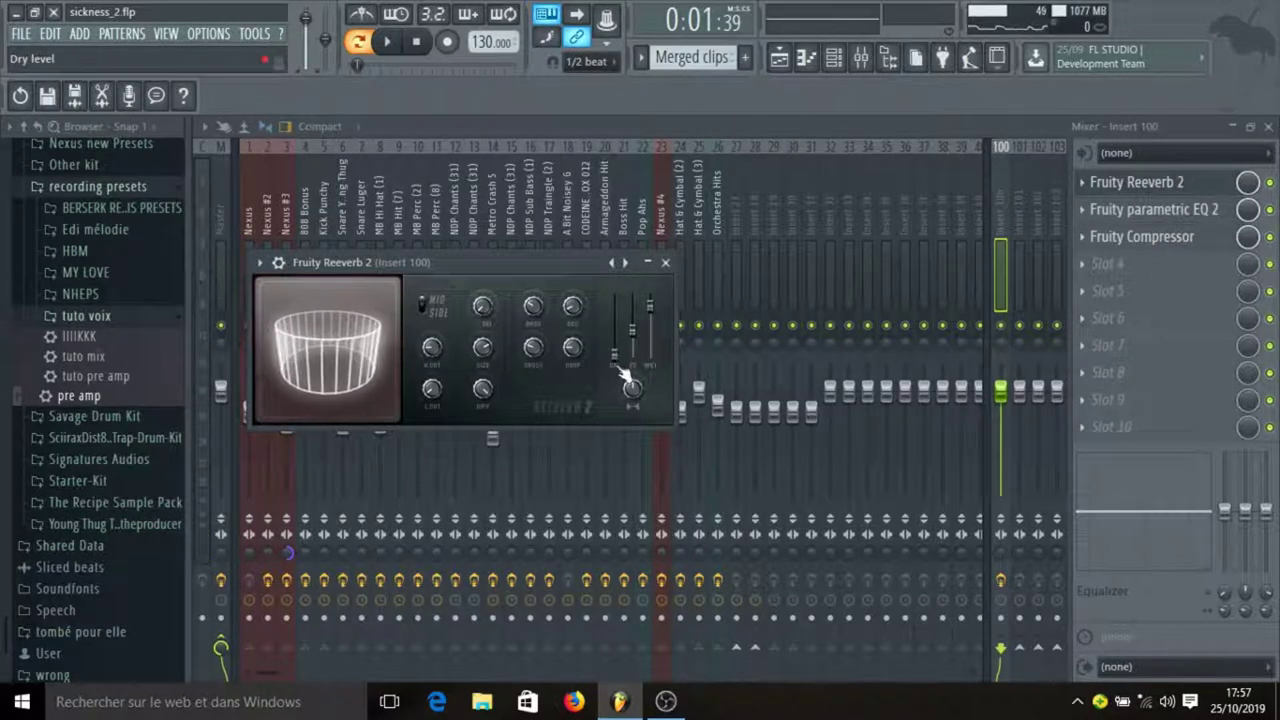
pyautogui.click(665, 262)
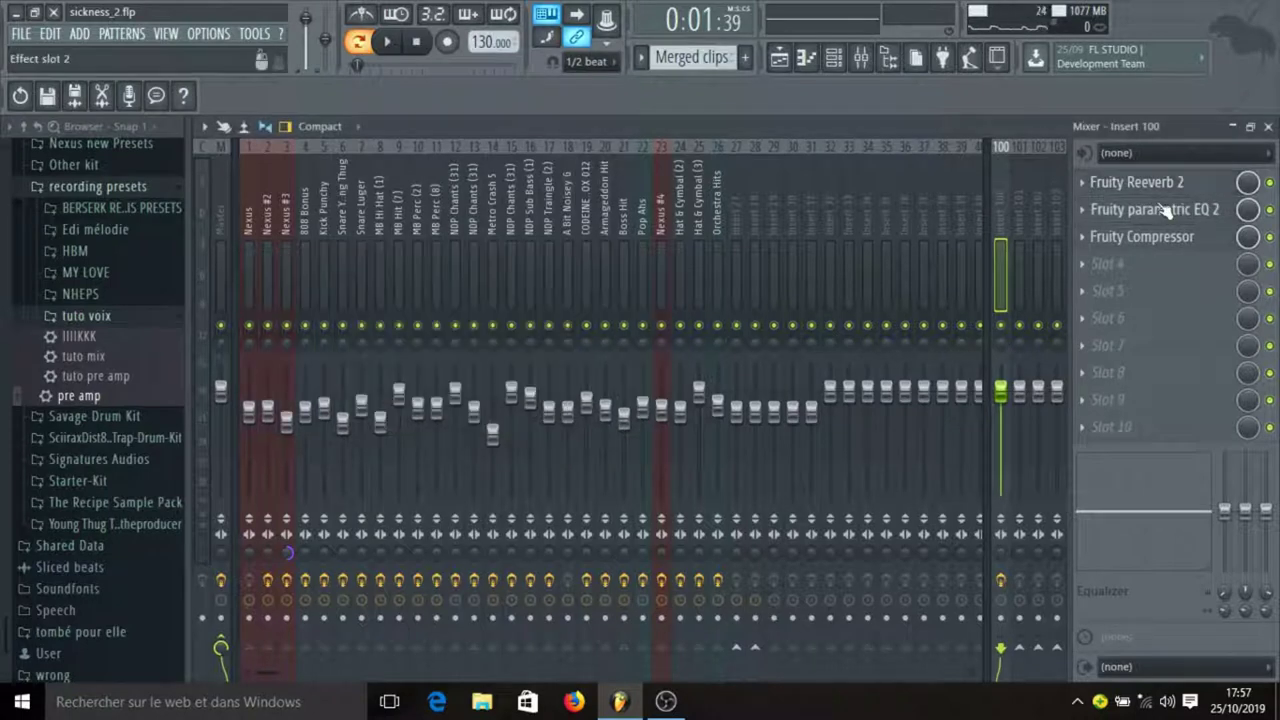
# Examine the Fruity Parametric EQ 2 bands and the Fruity Compressor on the Insert 100 track
pyautogui.click(1160, 210)
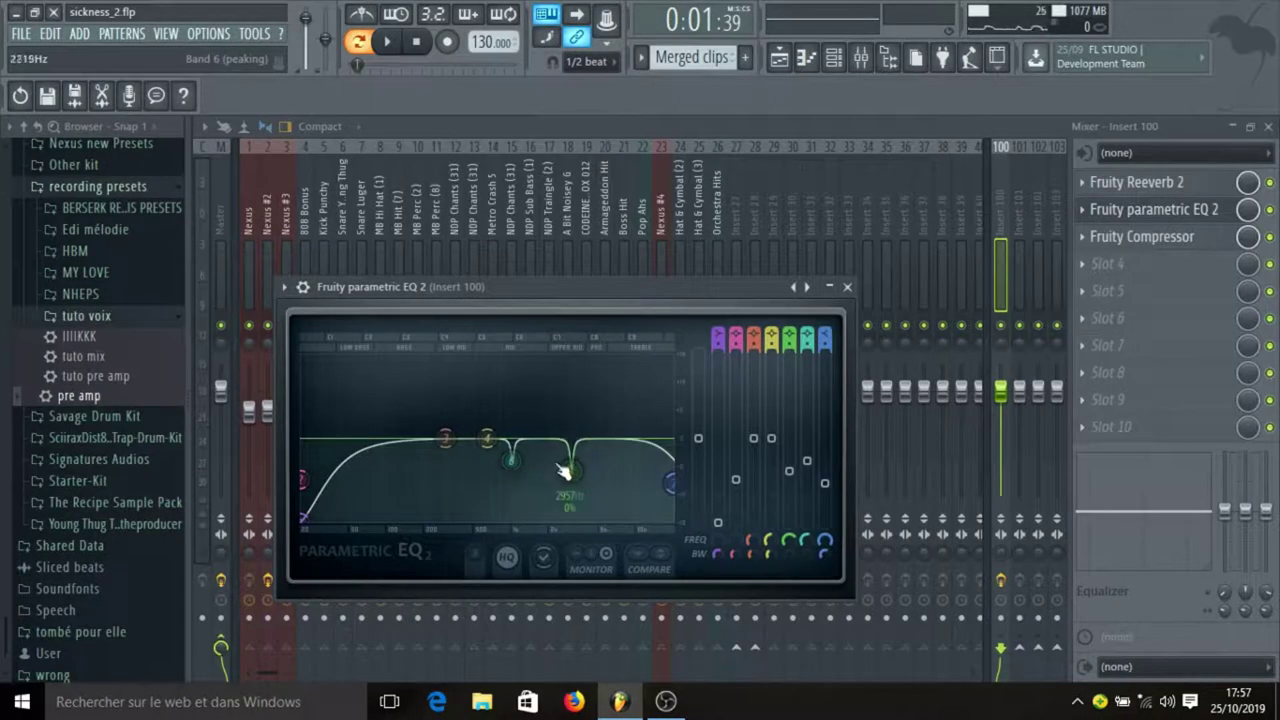
pyautogui.click(847, 287)
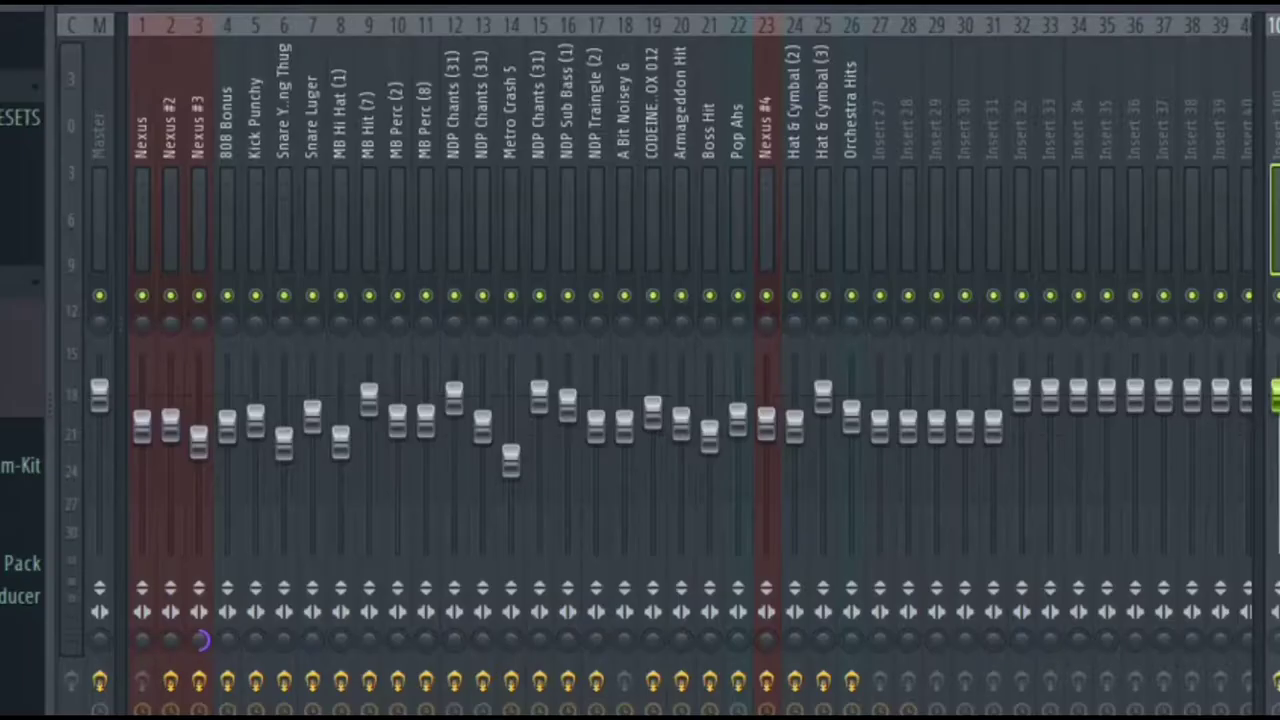
pyautogui.click(1140, 236)
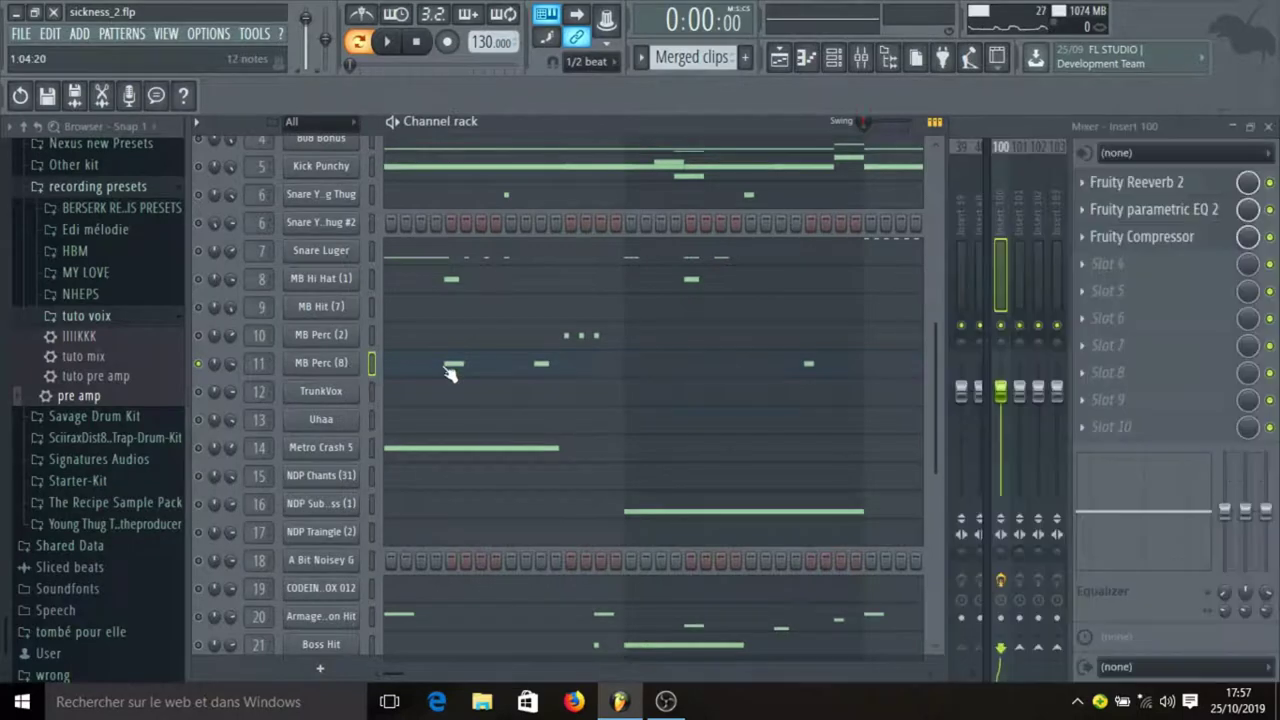
# Open the MB Perc (8) notes from the channel rack in the piano roll and play the pattern
pyautogui.click(449, 366)
pyautogui.press('space')
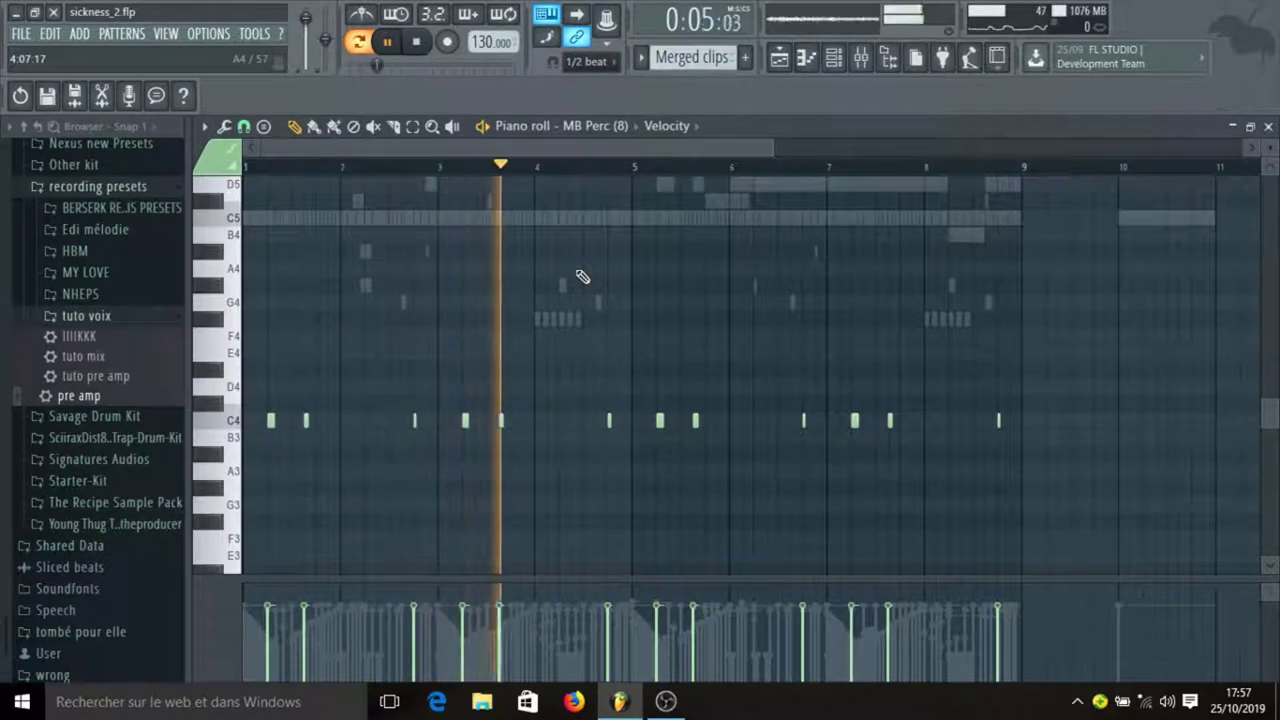
pyautogui.press('space')
# Solo the TrunkVox channel in the channel rack and open its notes in the piano roll
pyautogui.click(833, 57)
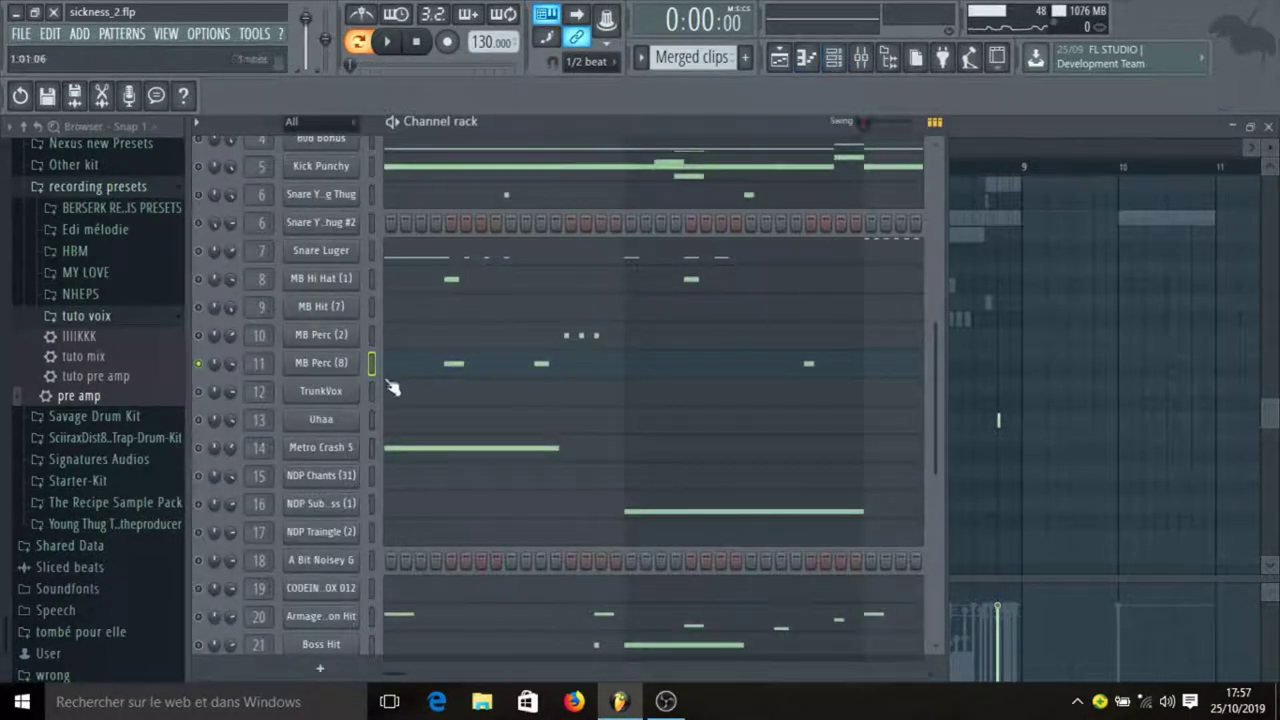
pyautogui.rightClick(214, 396)
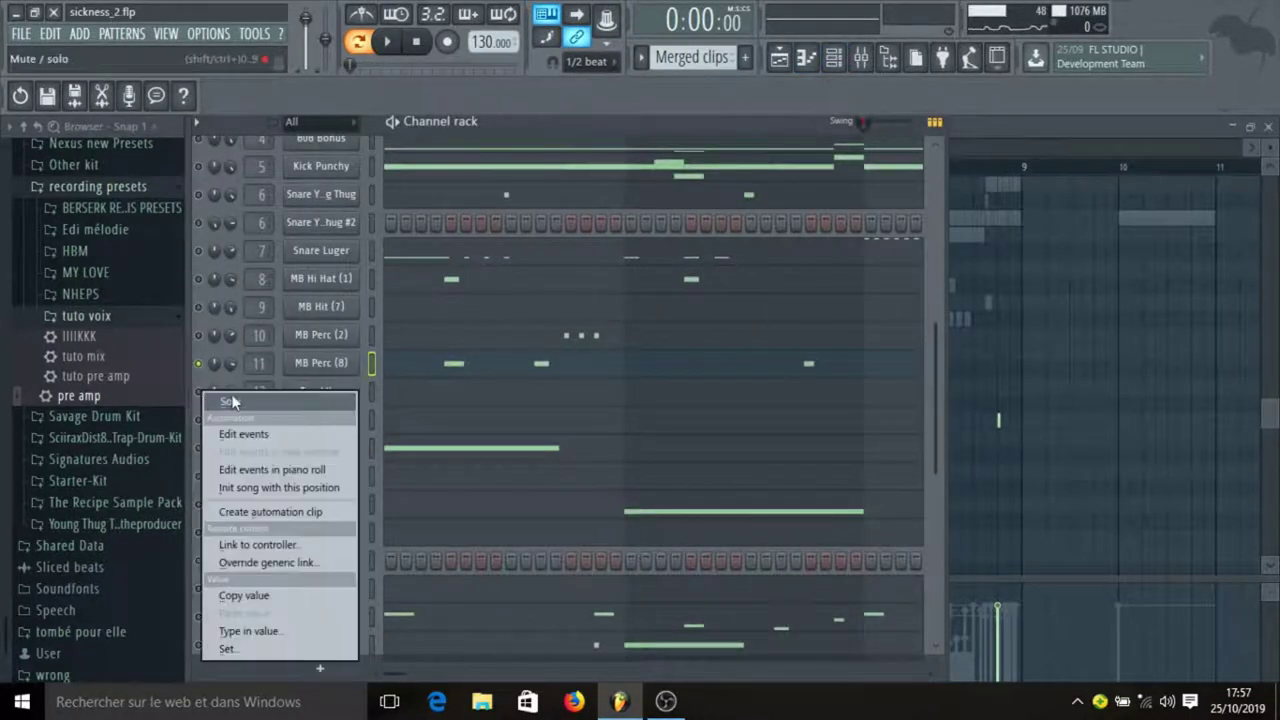
pyautogui.click(226, 400)
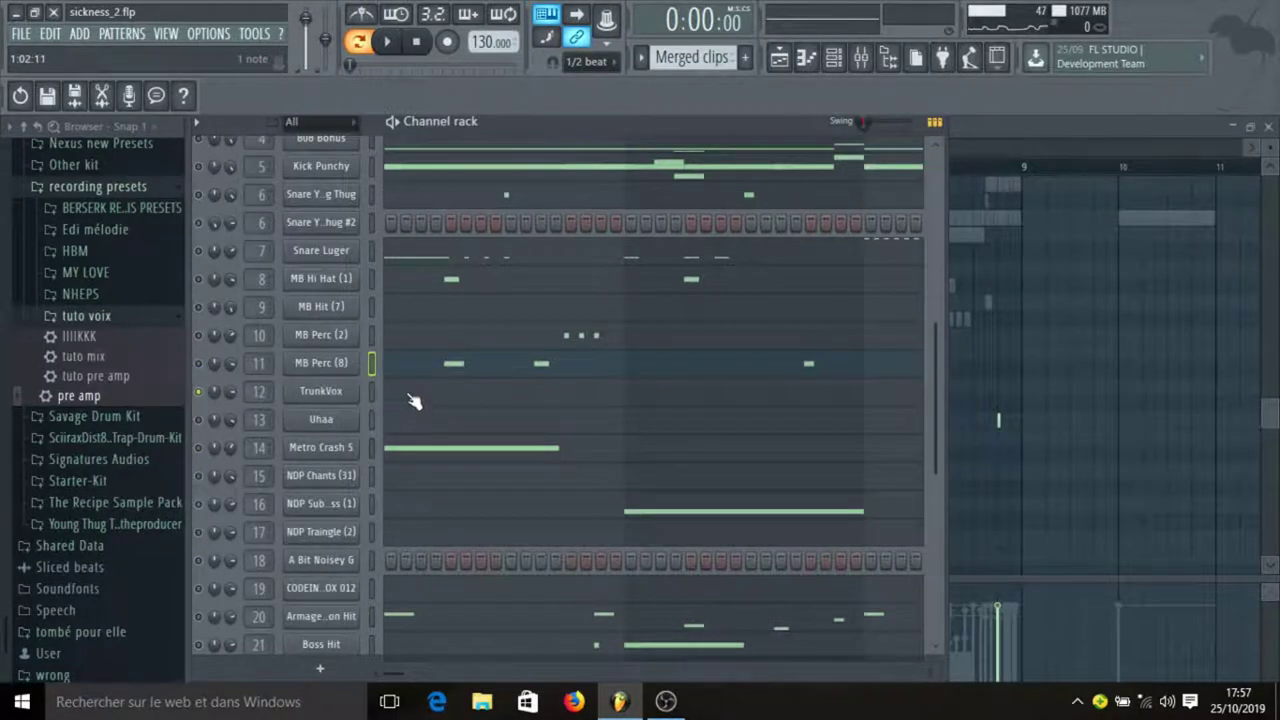
pyautogui.click(413, 400)
# Play the TrunkVox note from the start of bar 5, then stop playback
pyautogui.click(640, 168)
pyautogui.press('space')
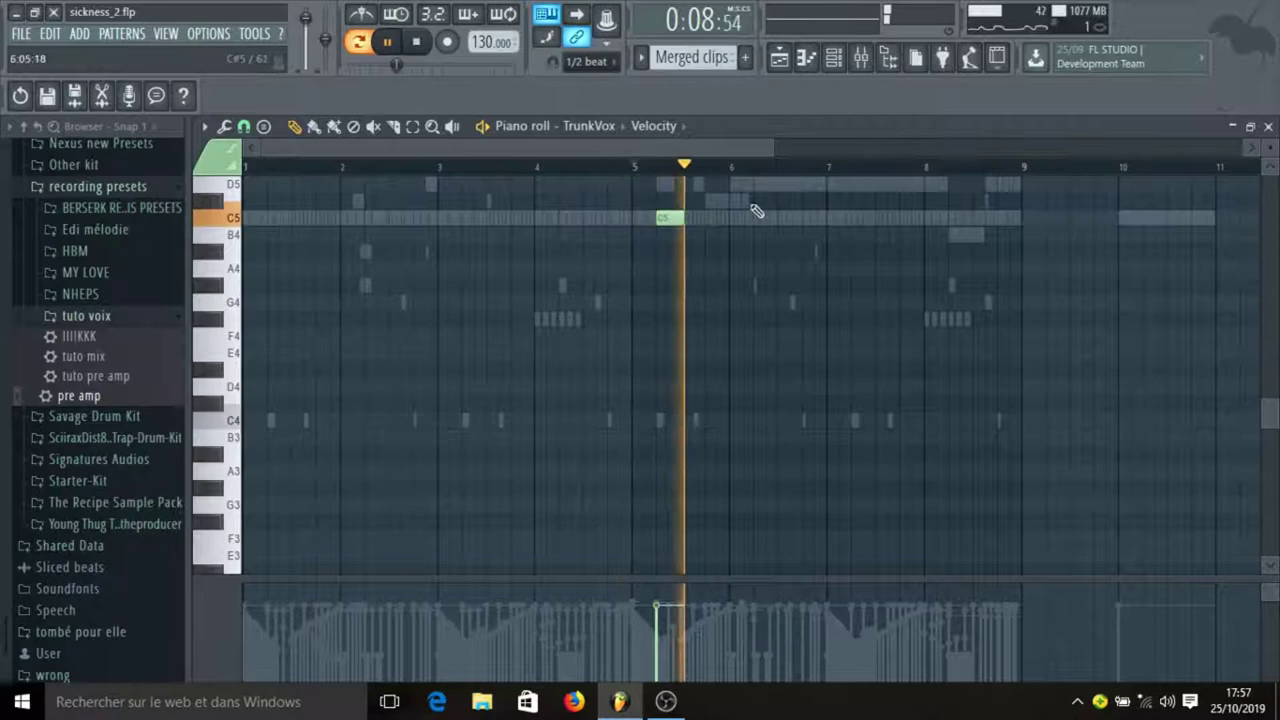
pyautogui.click(634, 165)
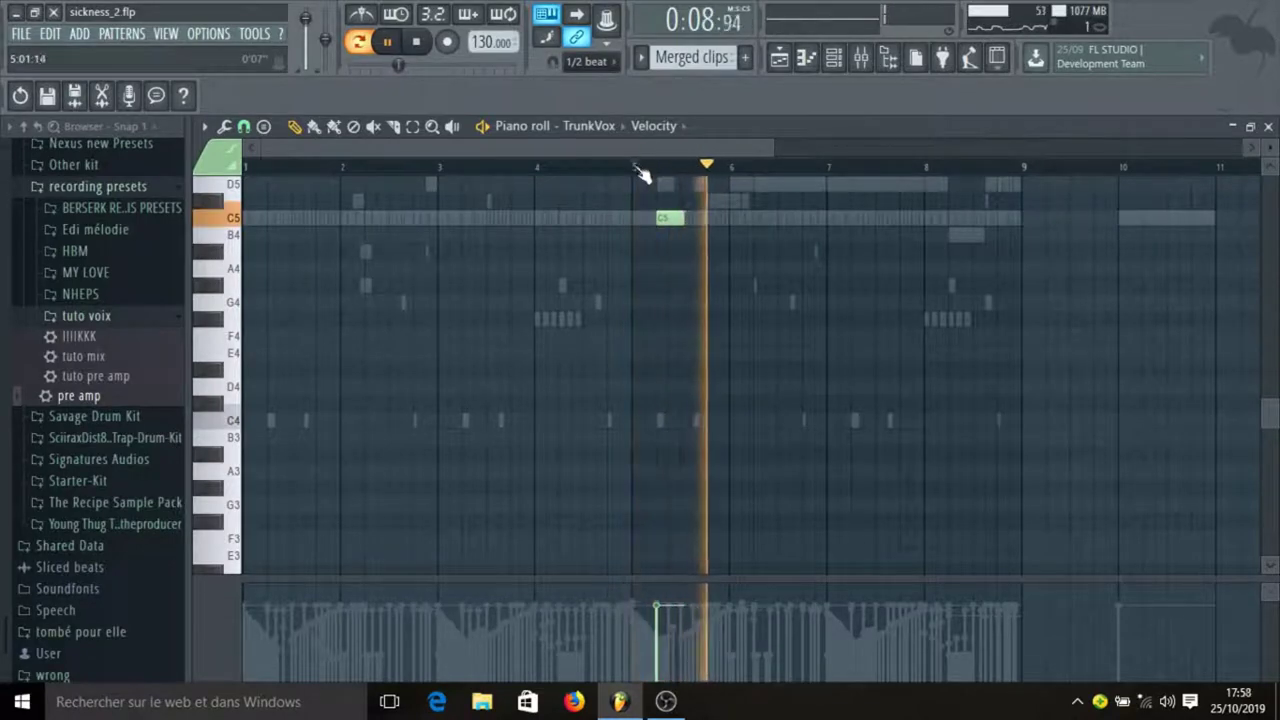
pyautogui.press('space')
# Examine the slot 2 Fruity Parametric EQ 2 and the Soundgoodizer on the NDP Chants (31) track 12 in the mixer
pyautogui.click(858, 60)
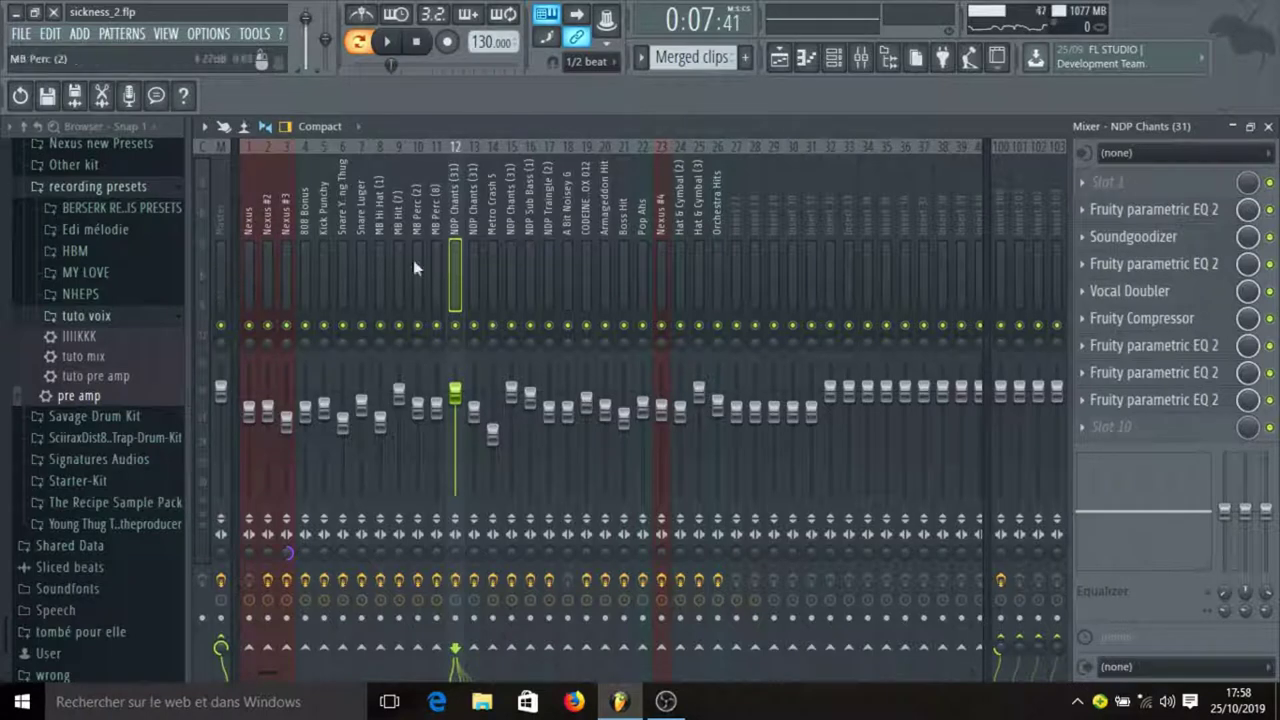
pyautogui.click(1143, 211)
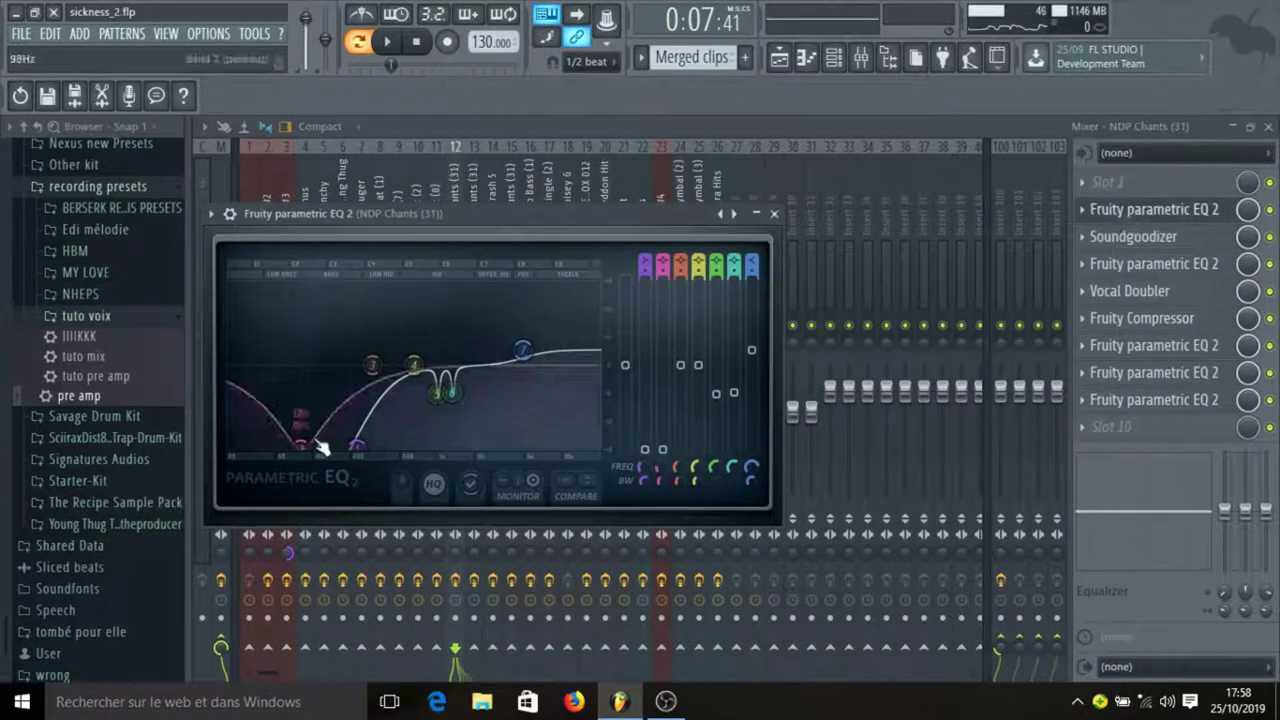
pyautogui.click(773, 213)
pyautogui.click(1160, 240)
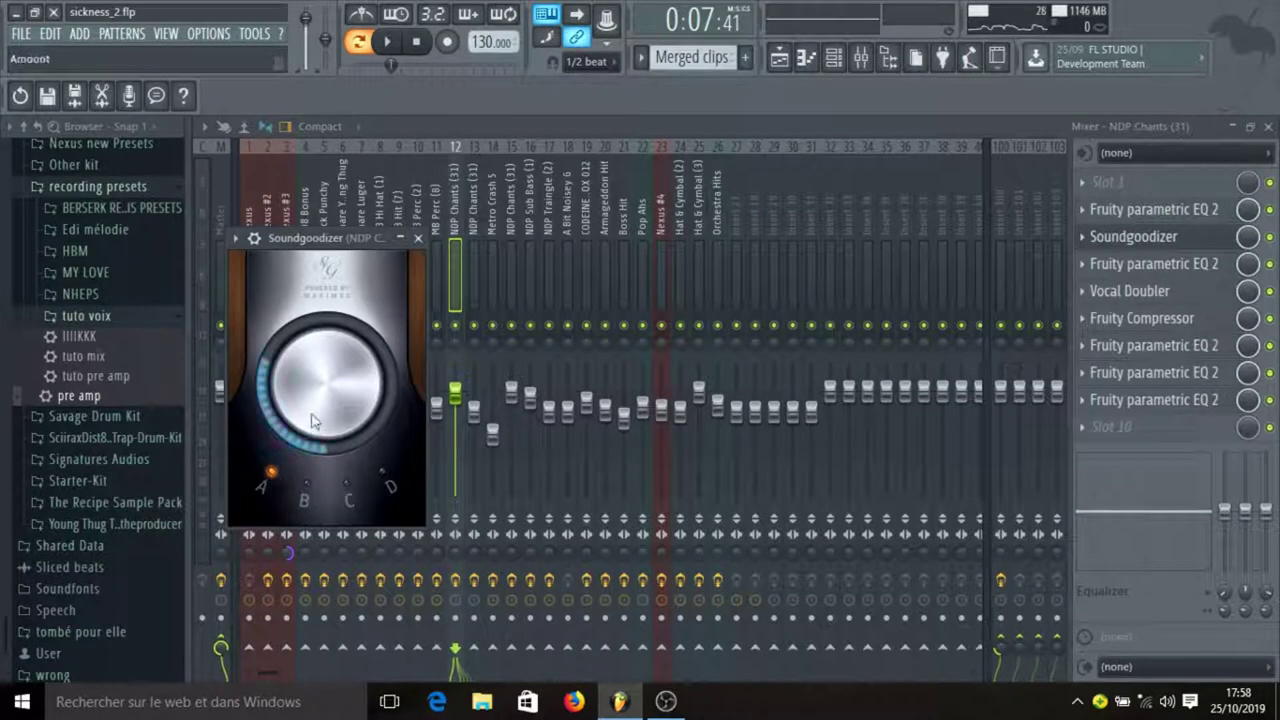
pyautogui.click(419, 240)
# Examine the slot 4 Fruity Parametric EQ 2 and the Vocal Doubler settings on the NDP Chants (31) track 12
pyautogui.click(1154, 264)
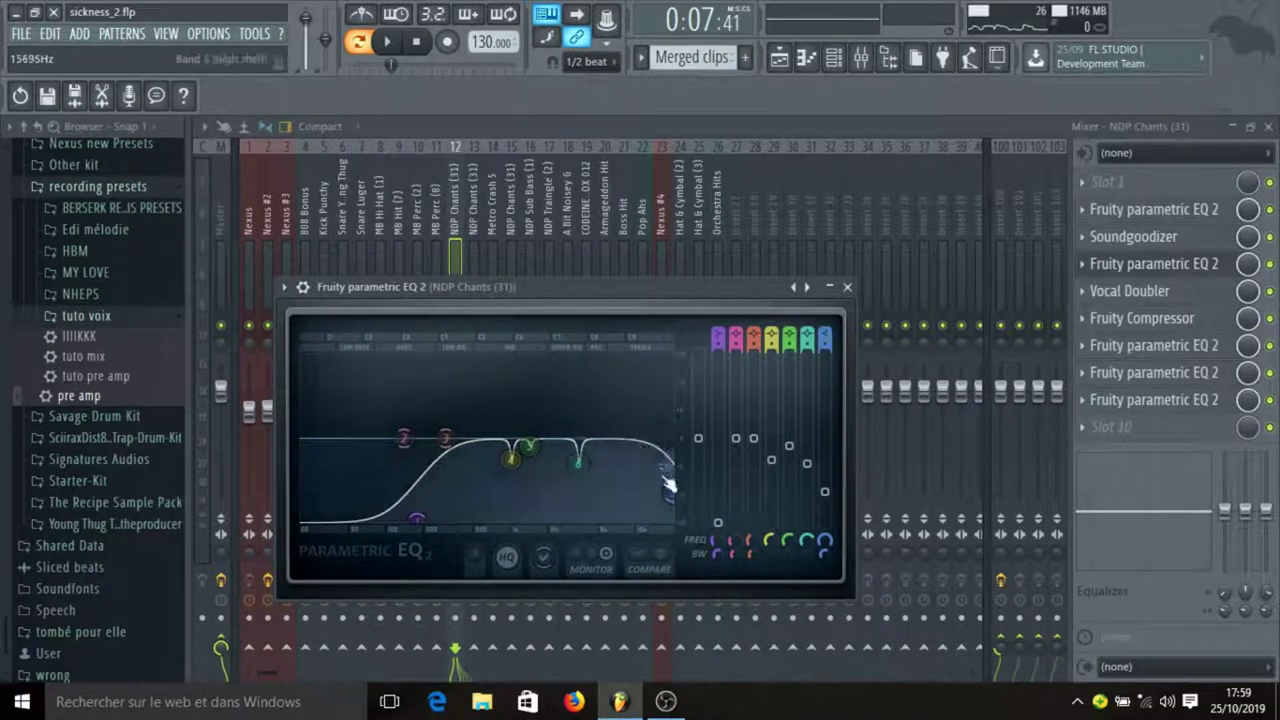
pyautogui.click(849, 296)
pyautogui.click(1129, 290)
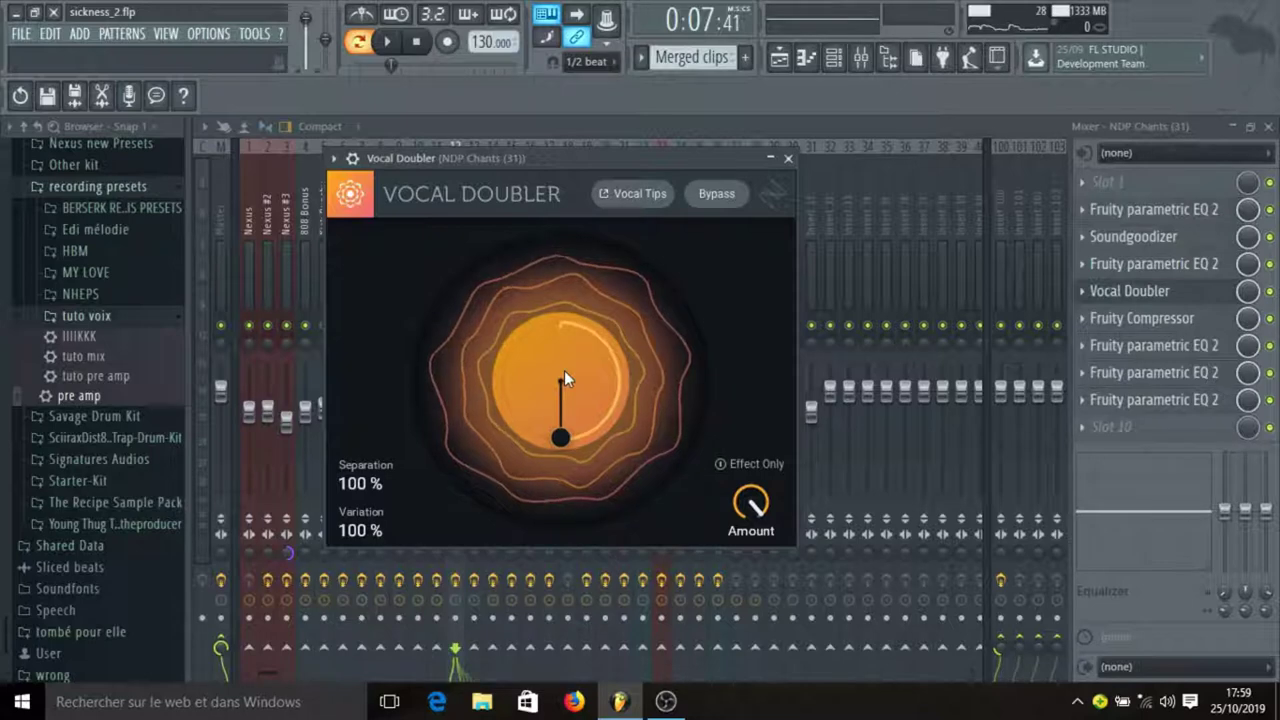
pyautogui.click(788, 158)
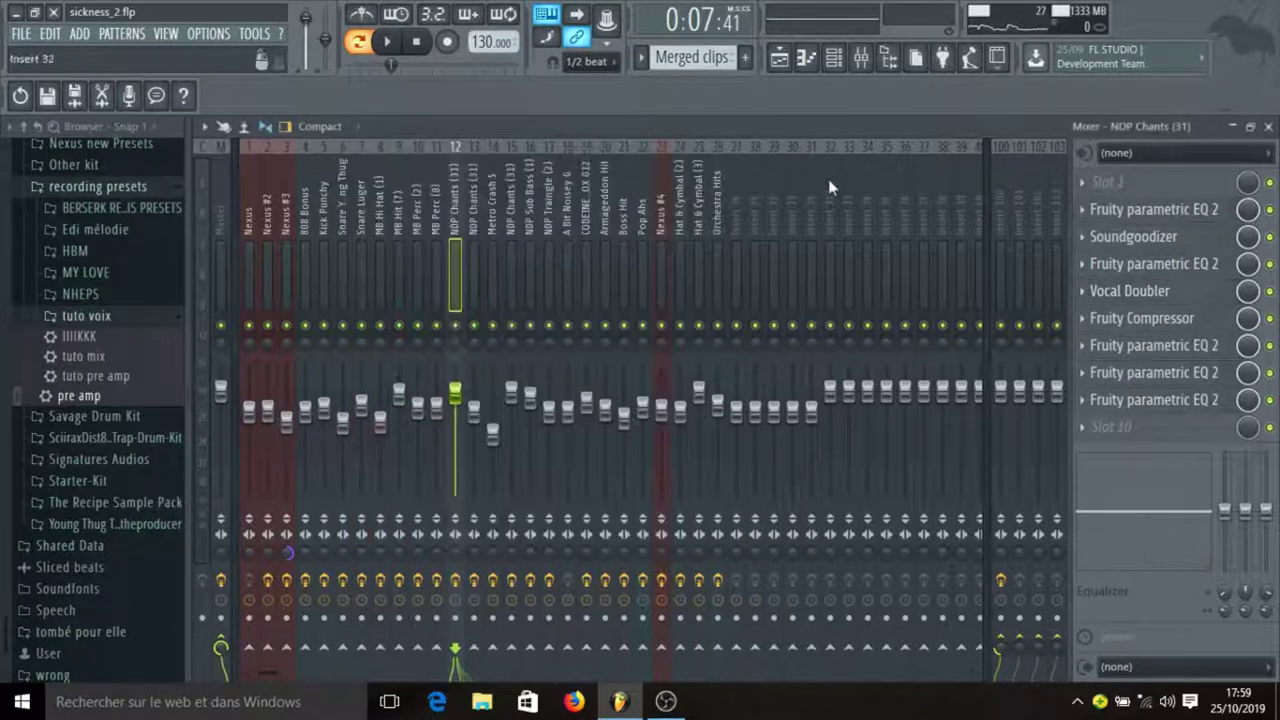
# Examine the Fruity Compressor and the last three Fruity Parametric EQ 2 effects on the NDP Chants (31) track 12
pyautogui.click(1140, 318)
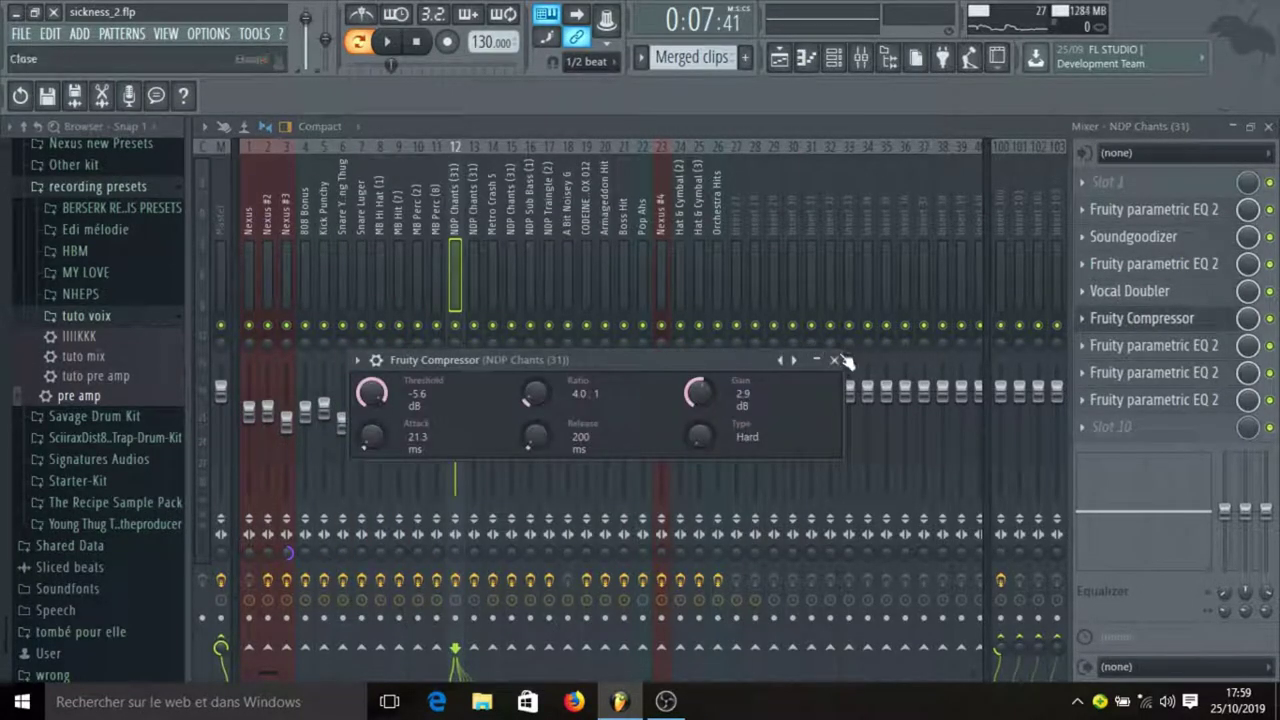
pyautogui.click(836, 361)
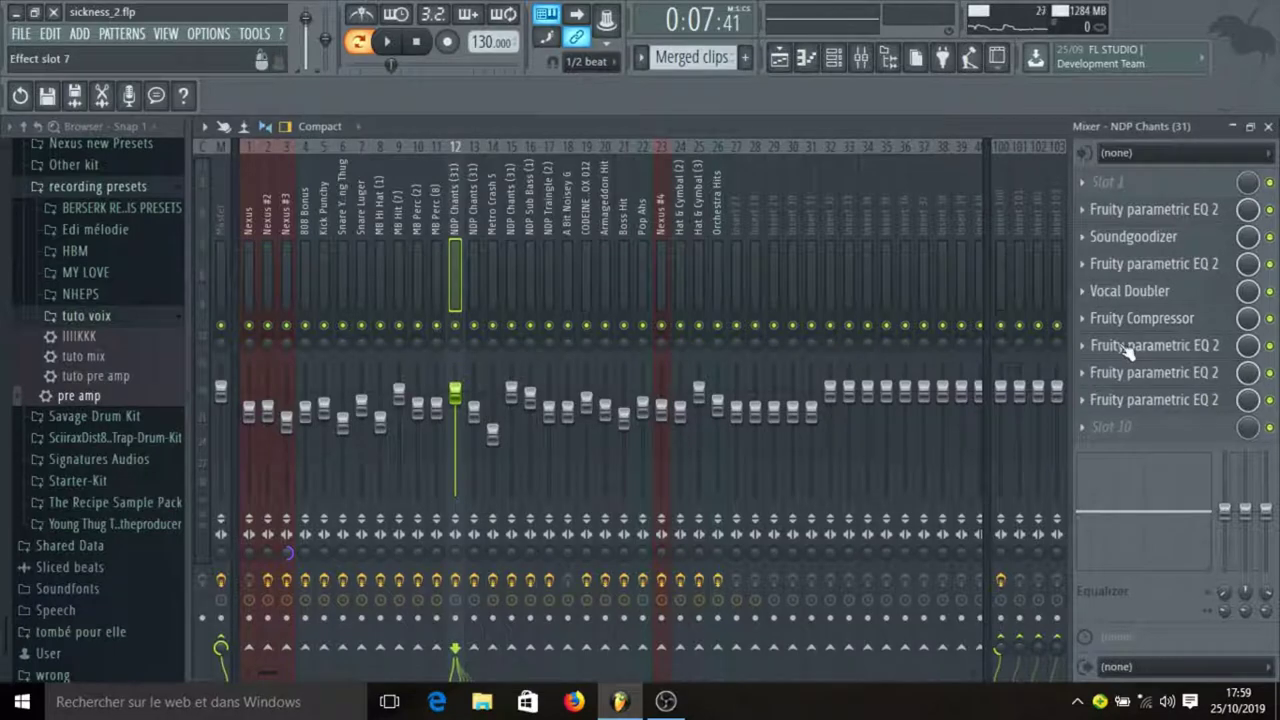
pyautogui.click(1128, 350)
pyautogui.click(1128, 350)
pyautogui.click(1129, 372)
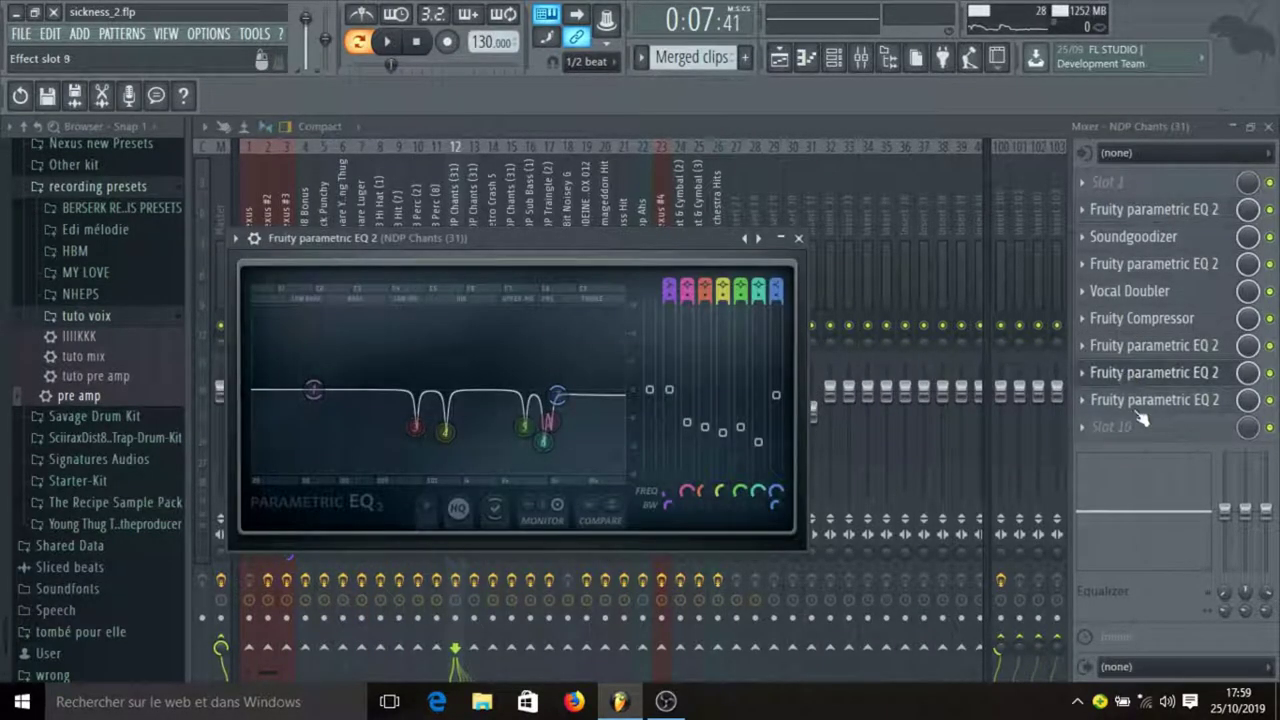
pyautogui.click(1136, 404)
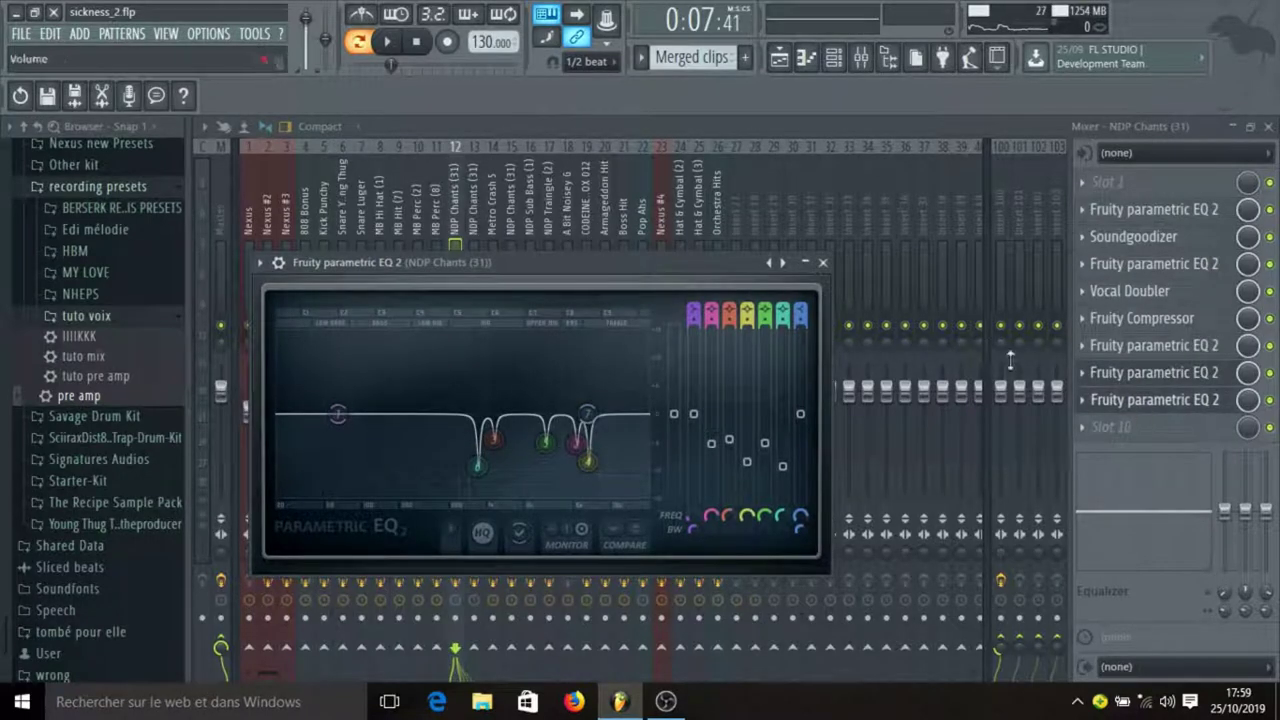
# Close the equalizer and play the TrunkVox vocal with the Insert 100 mixer track selected, then stop playback
pyautogui.click(822, 262)
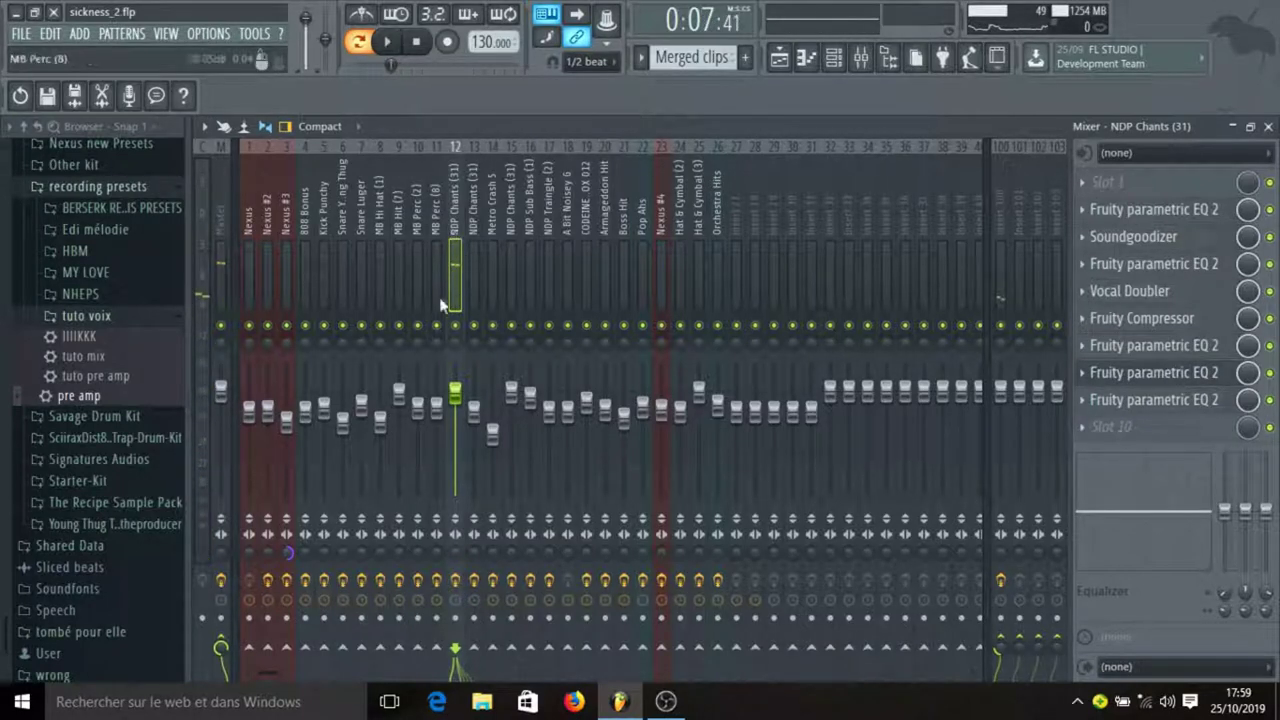
pyautogui.click(1000, 283)
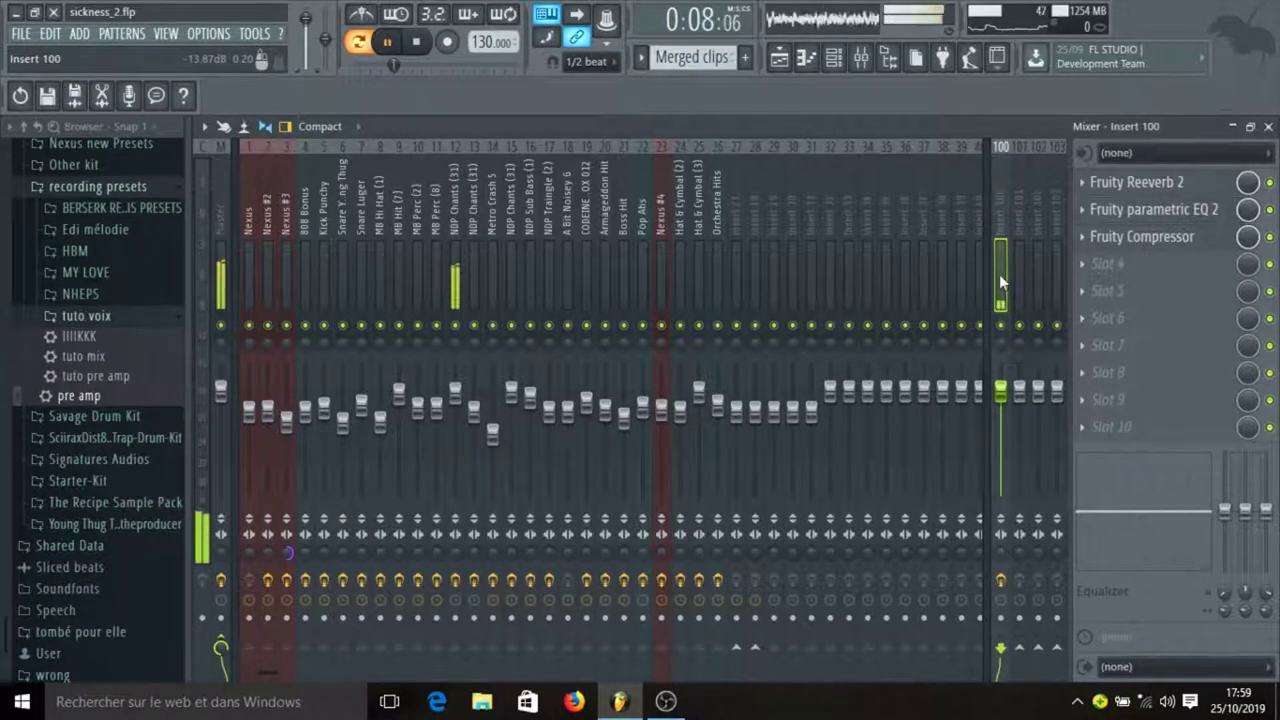
pyautogui.press('space')
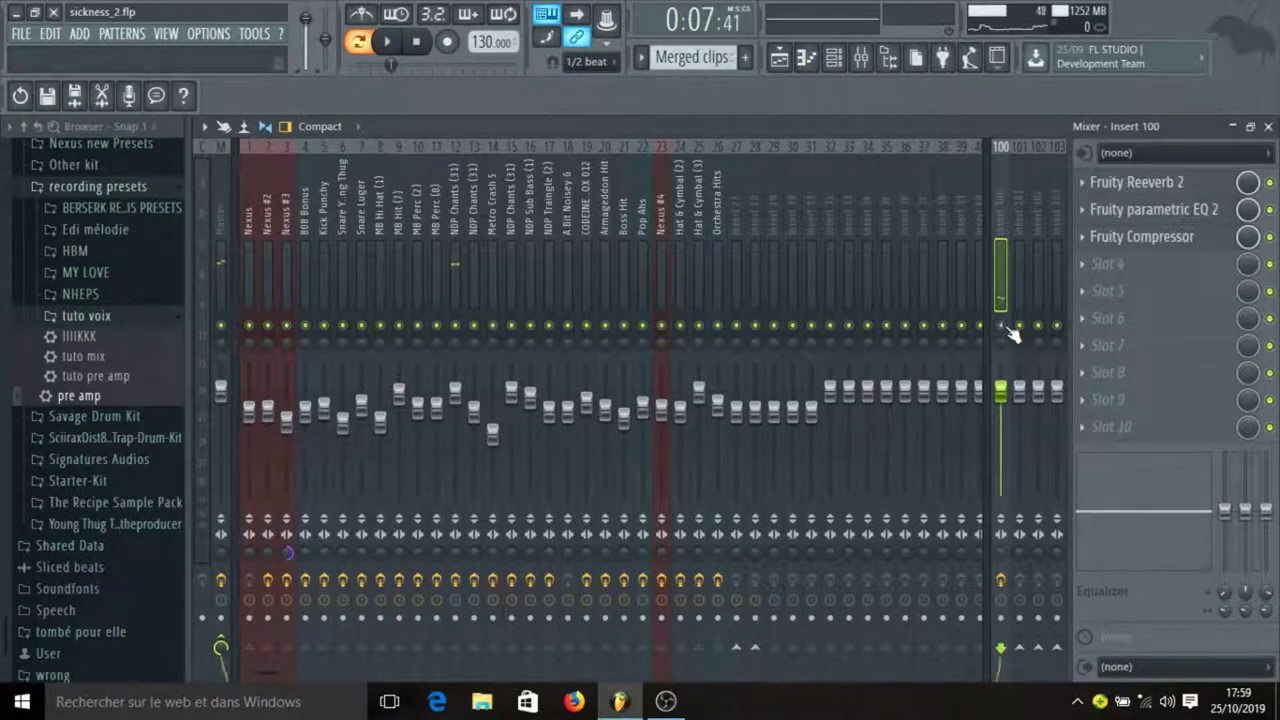
pyautogui.press('space')
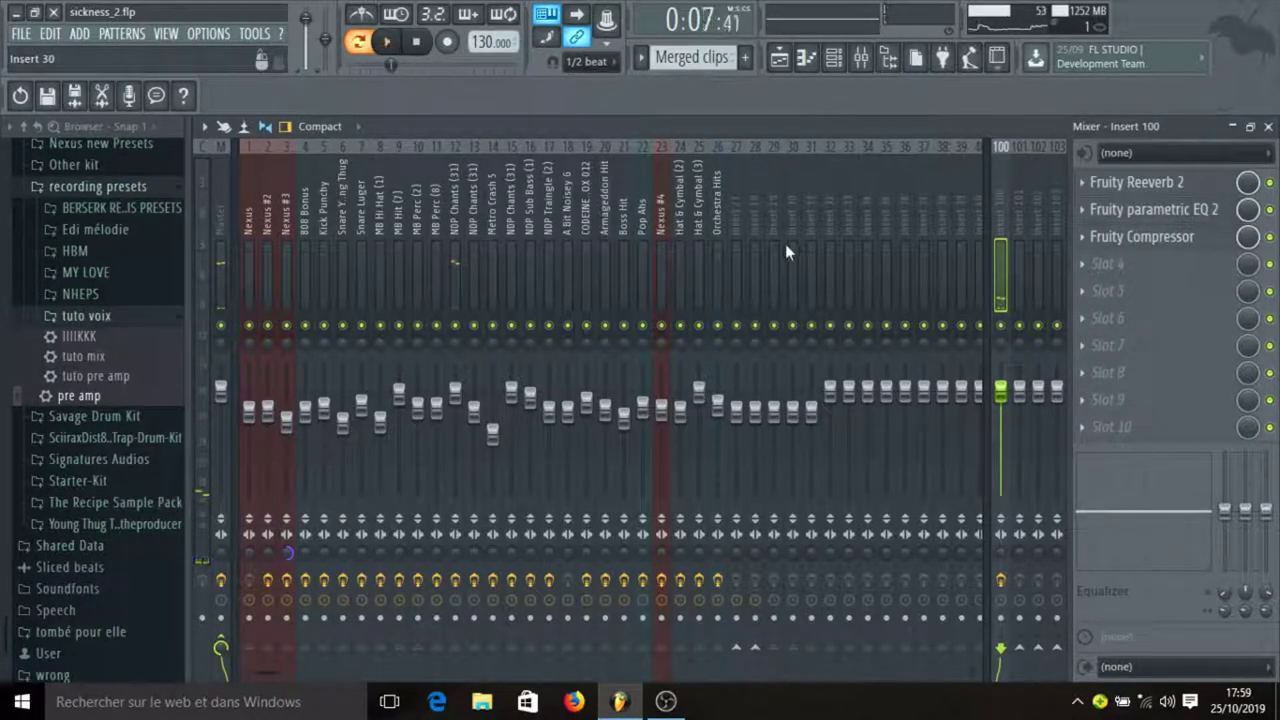
# Open the Uhaa channel's piano roll and play its C5 note twice from early in bar 7, then stop playback
pyautogui.click(833, 58)
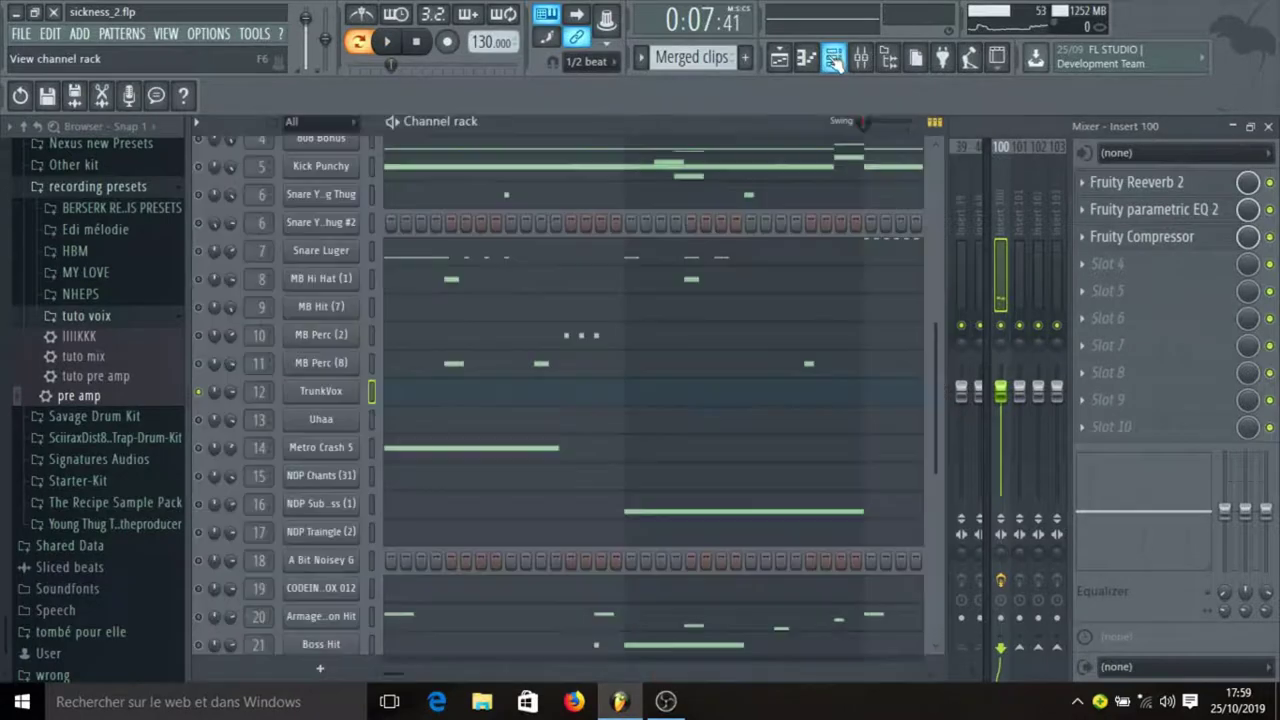
pyautogui.click(402, 425)
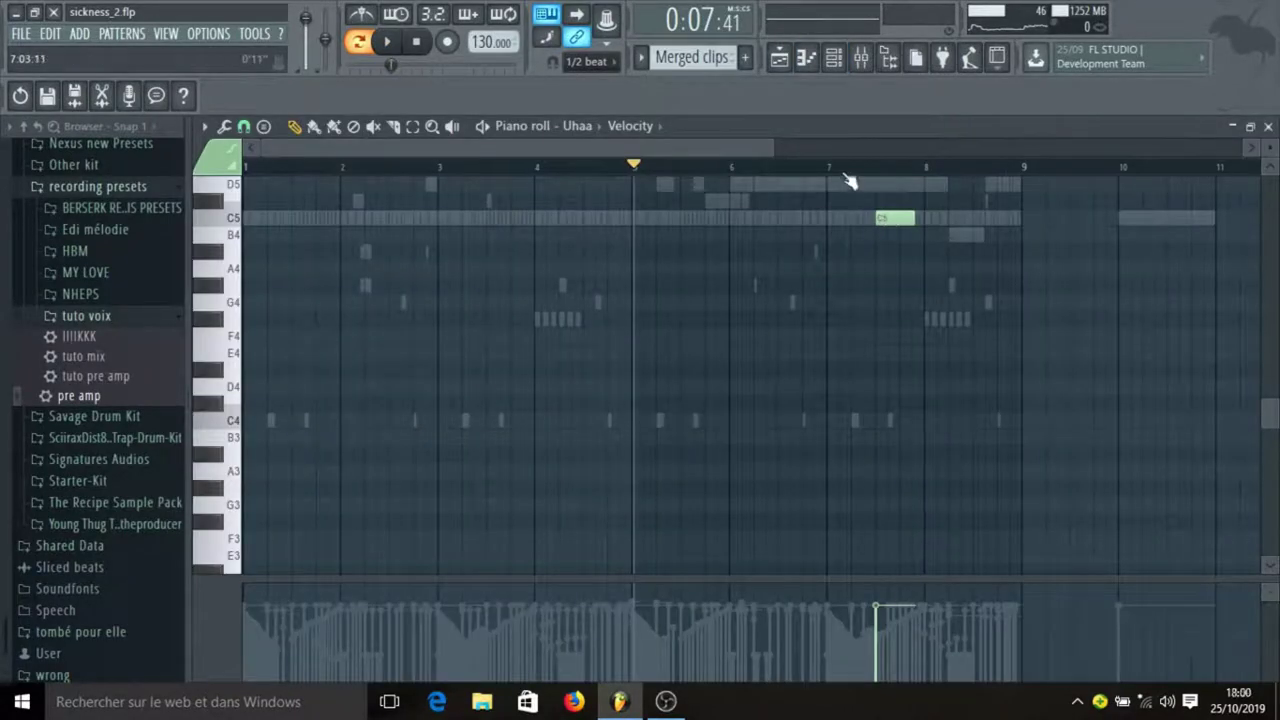
pyautogui.click(847, 170)
pyautogui.press('space')
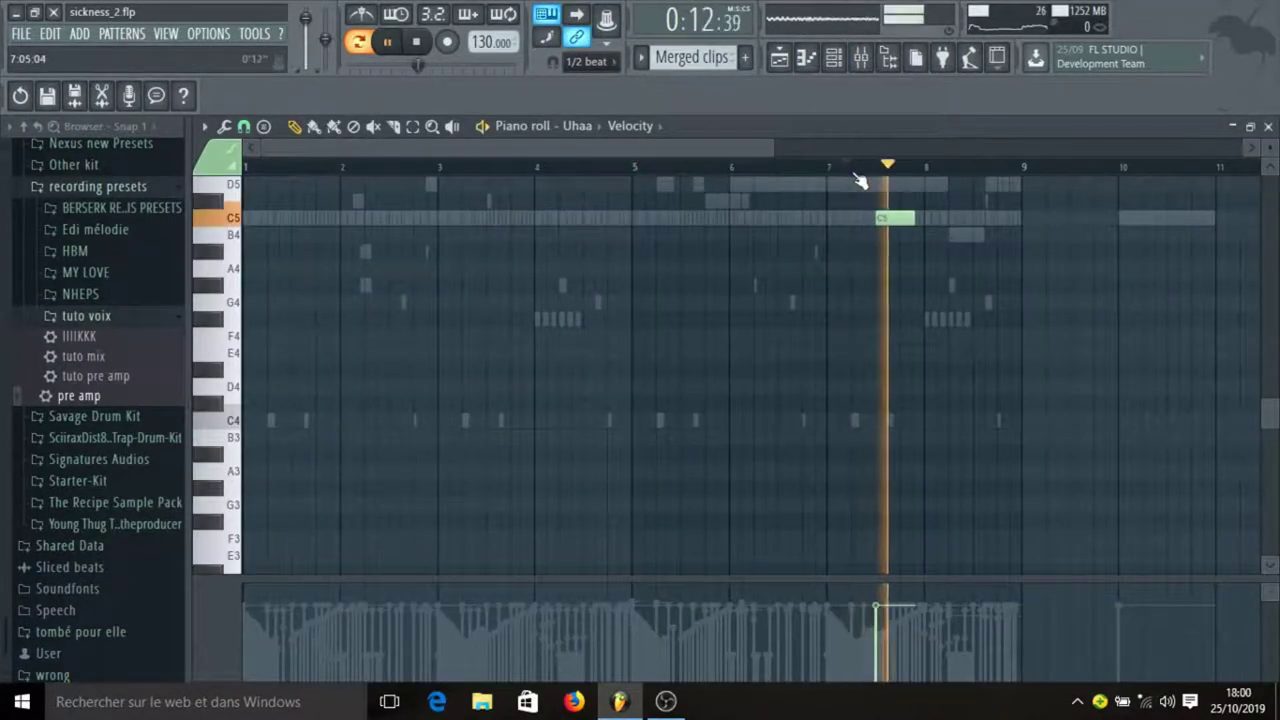
pyautogui.press('space')
pyautogui.press('space')
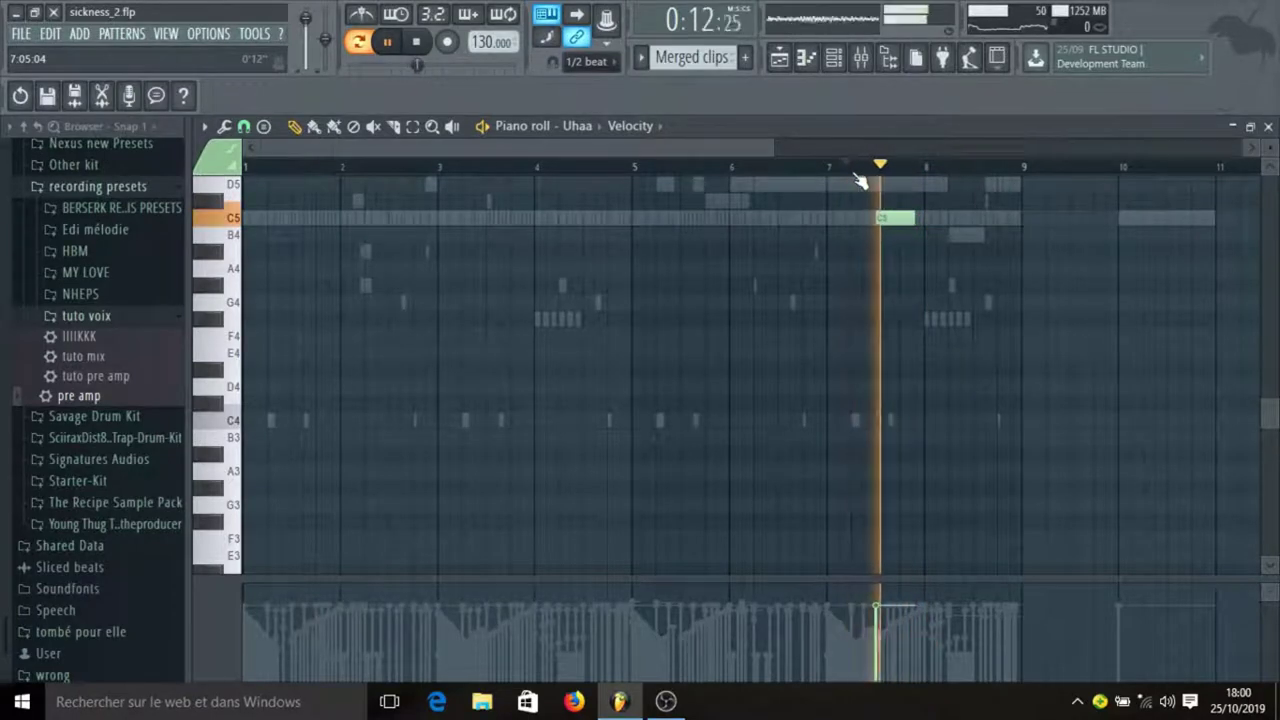
pyautogui.press('space')
# Play the soloed Metro Crash 5 channel from the start of the pattern, then stop playback
pyautogui.click(779, 59)
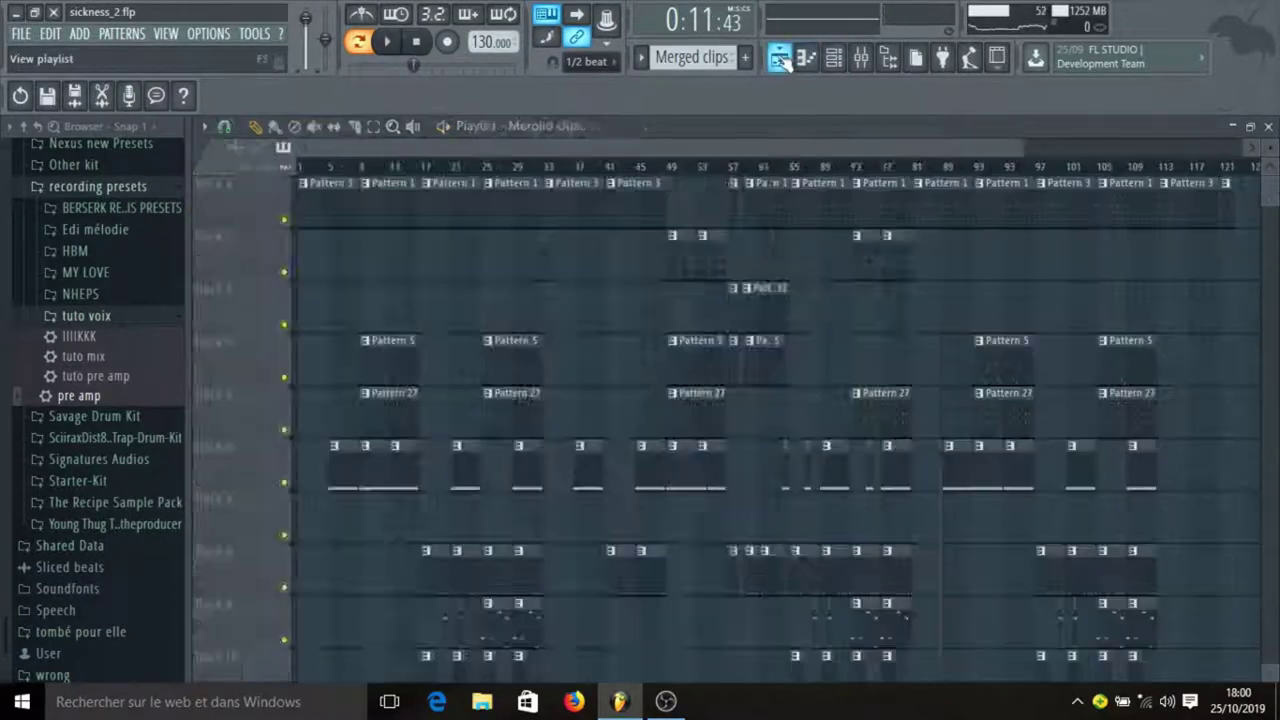
pyautogui.click(420, 41)
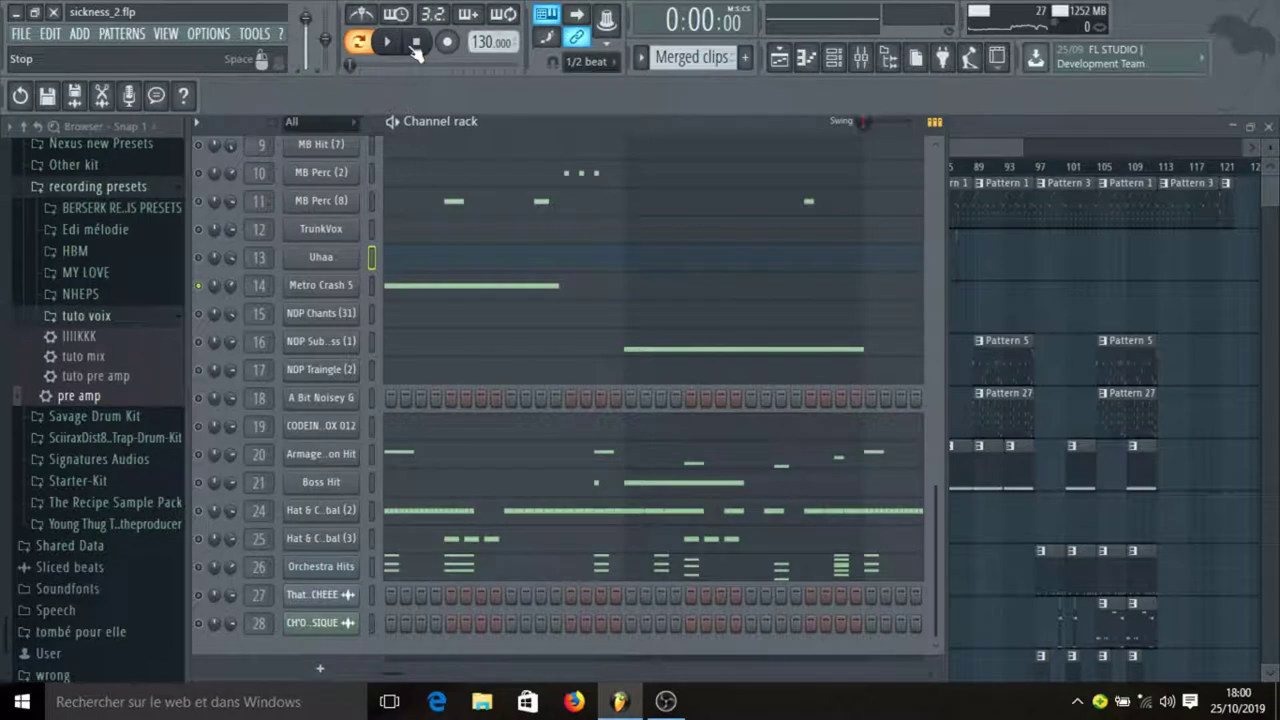
pyautogui.press('space')
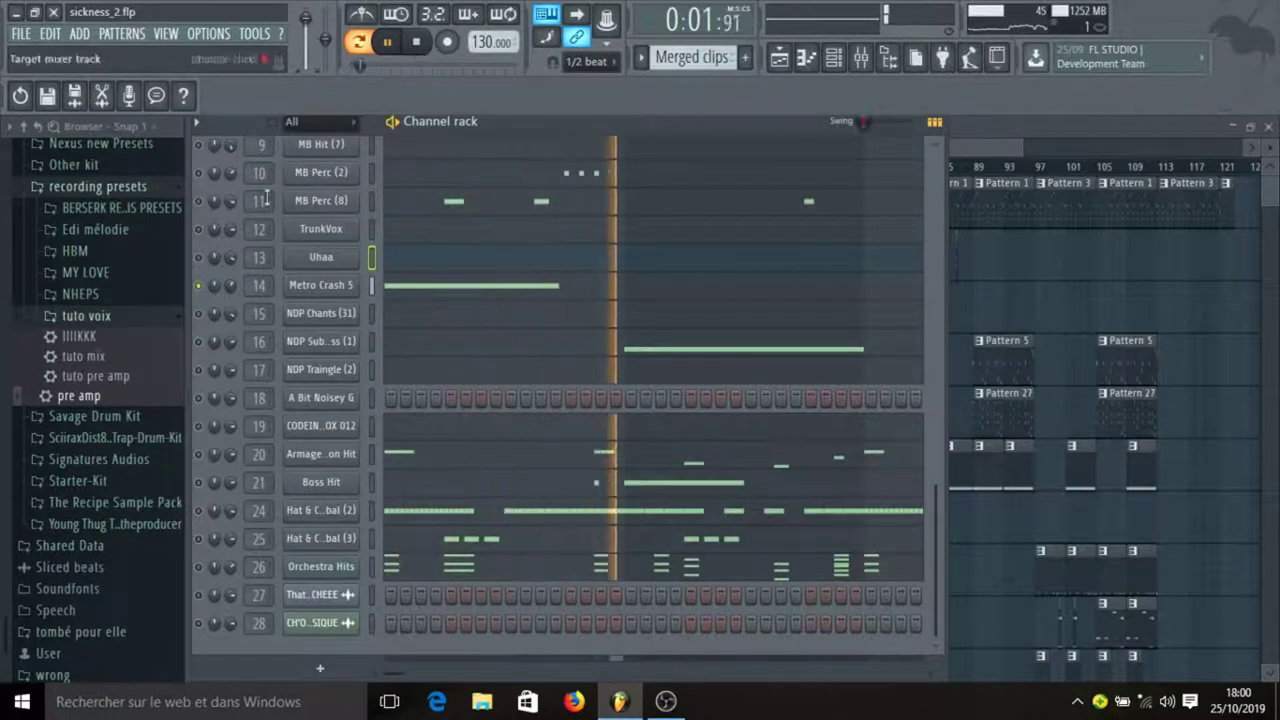
pyautogui.press('space')
# Solo the NDP Chants (31) channel on track 15 and play its piano roll note from early in bar 3, then stop playback
pyautogui.rightClick(198, 312)
pyautogui.click(219, 318)
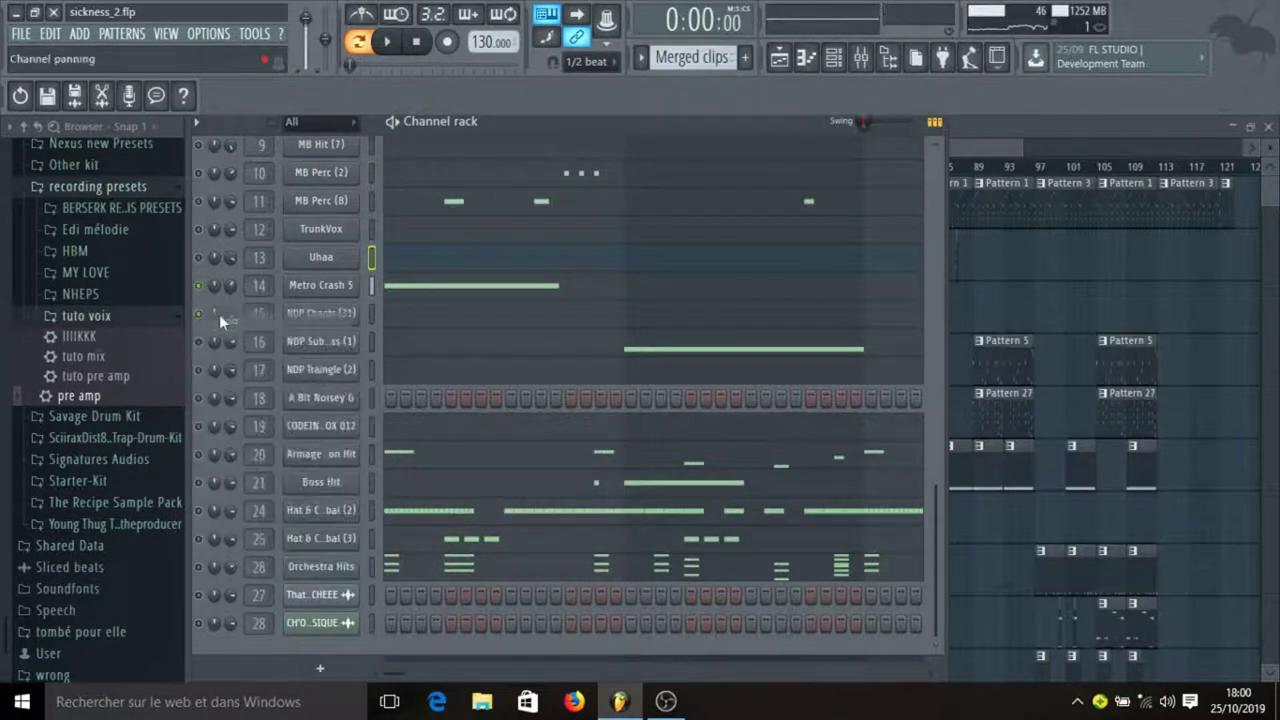
pyautogui.click(452, 325)
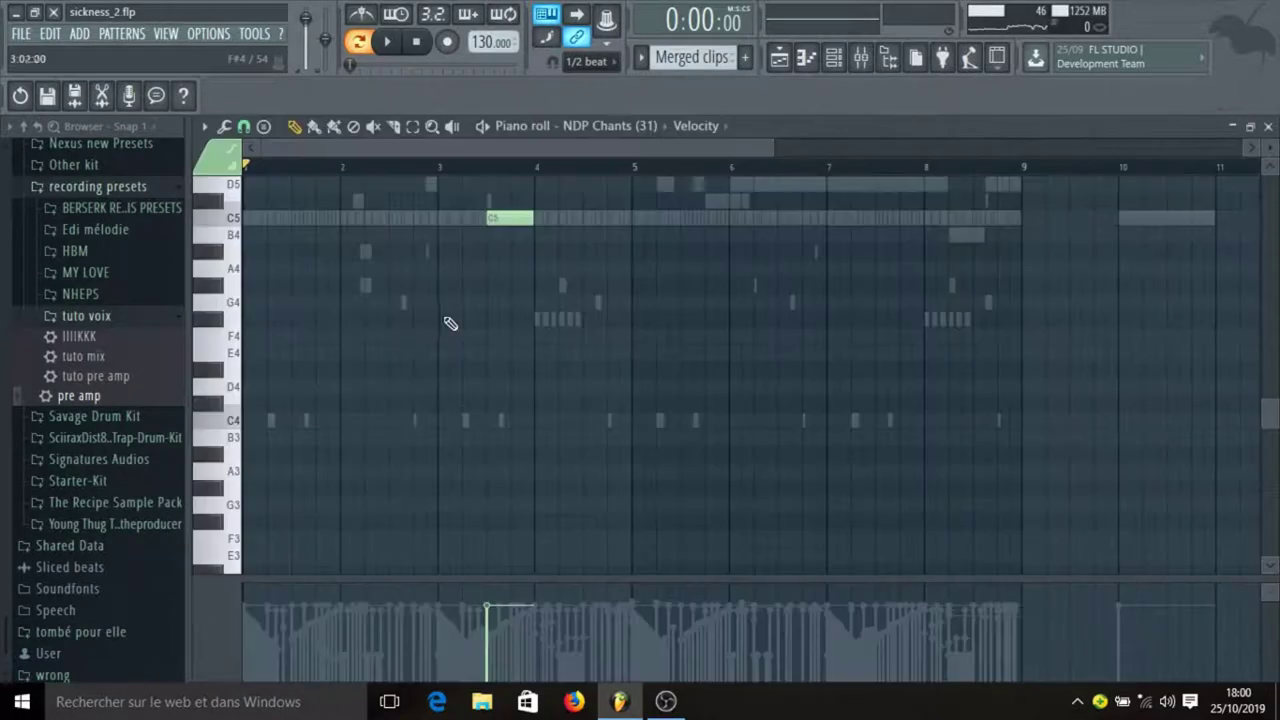
pyautogui.click(463, 173)
pyautogui.press('space')
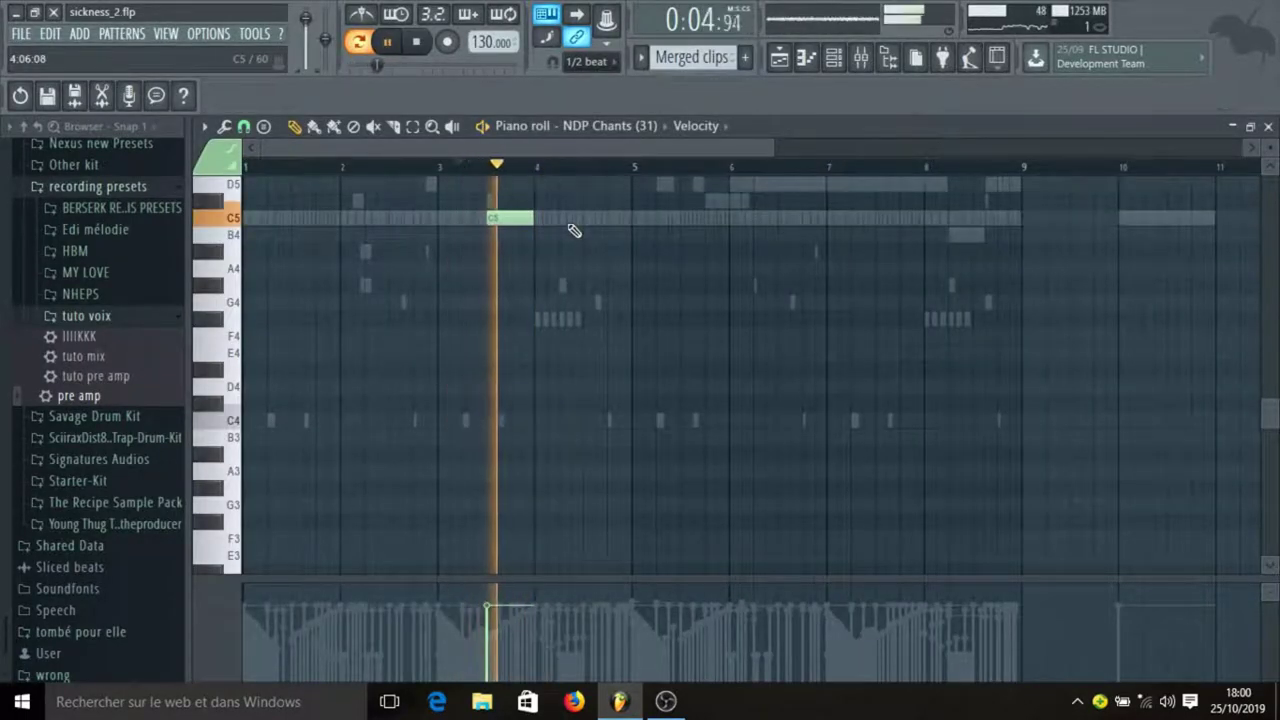
pyautogui.press('space')
# Examine the slot 2 Fruity Parametric EQ 2, the Soundgoodizer and the slot 4 Fruity Parametric EQ 2 on mixer track 15
pyautogui.click(860, 58)
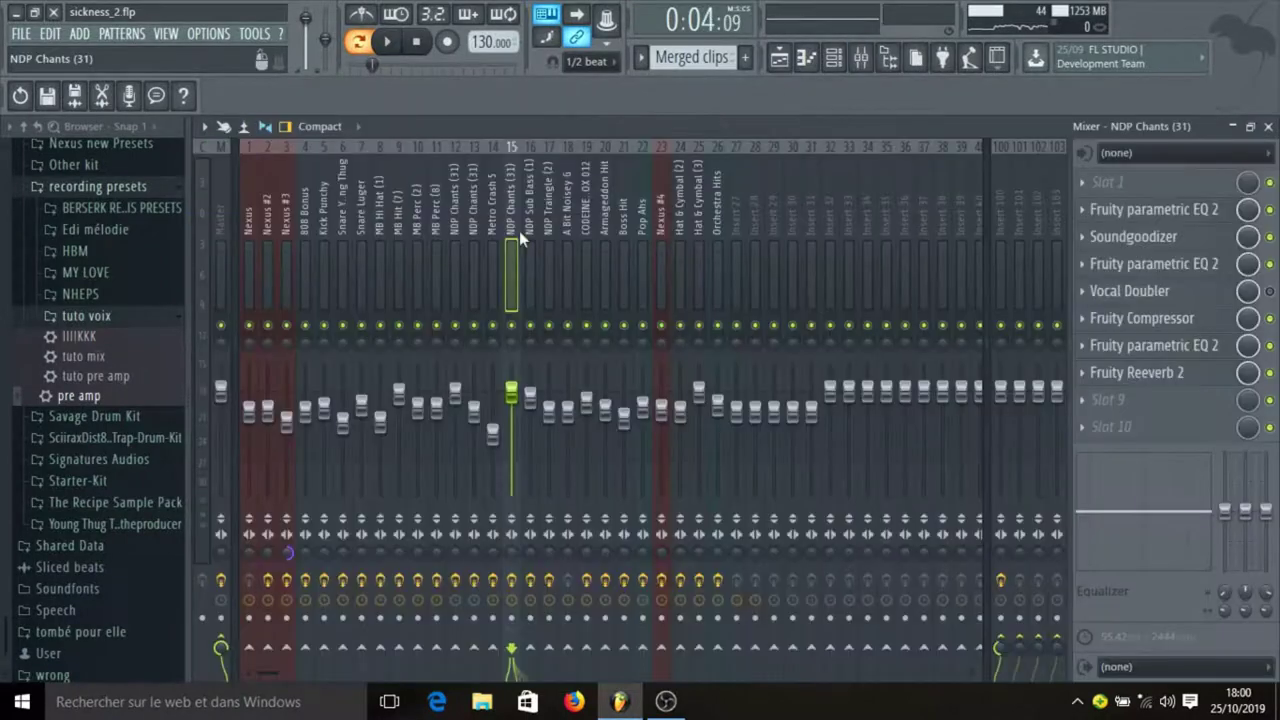
pyautogui.click(1165, 212)
pyautogui.click(1170, 212)
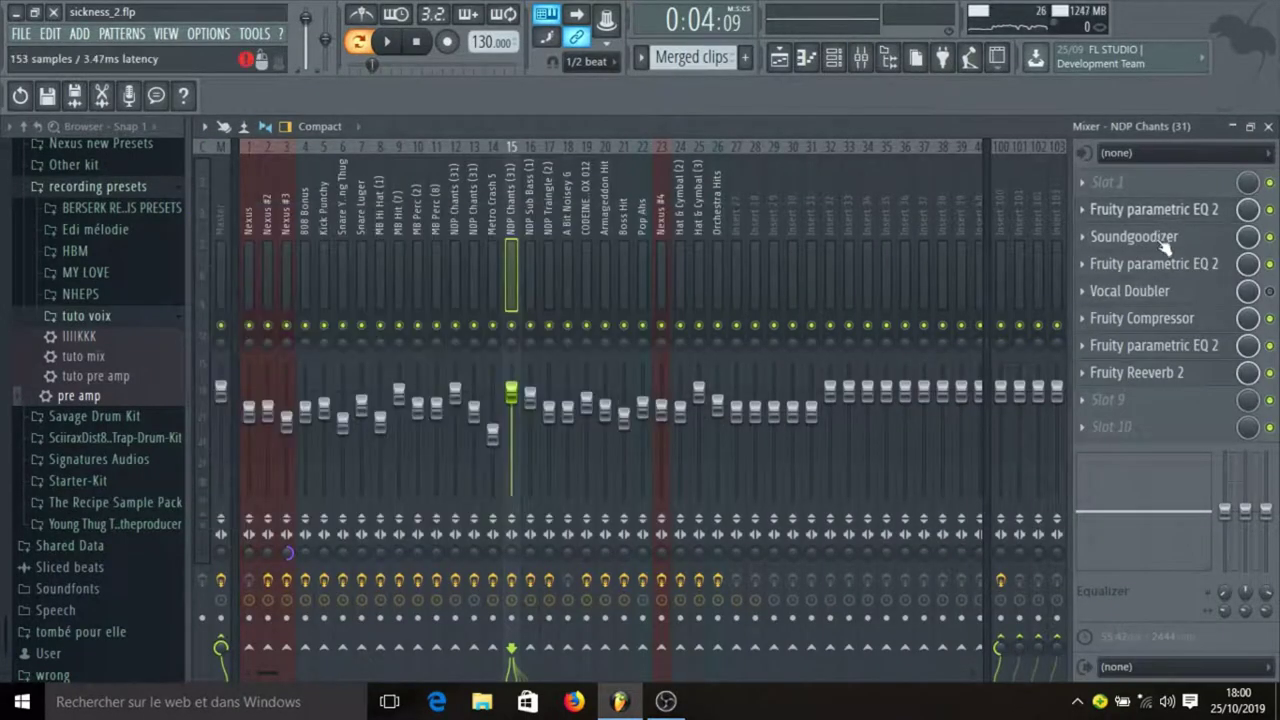
pyautogui.click(1164, 240)
pyautogui.click(1165, 244)
pyautogui.click(1165, 264)
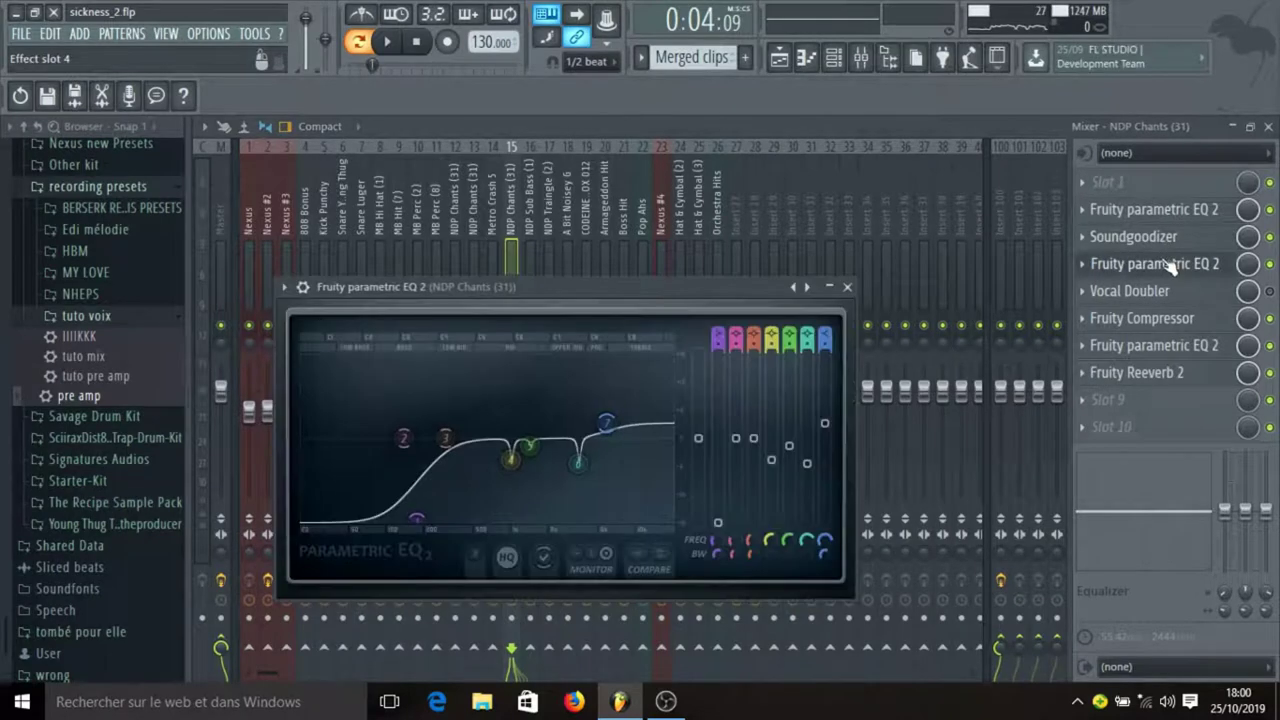
pyautogui.click(1168, 268)
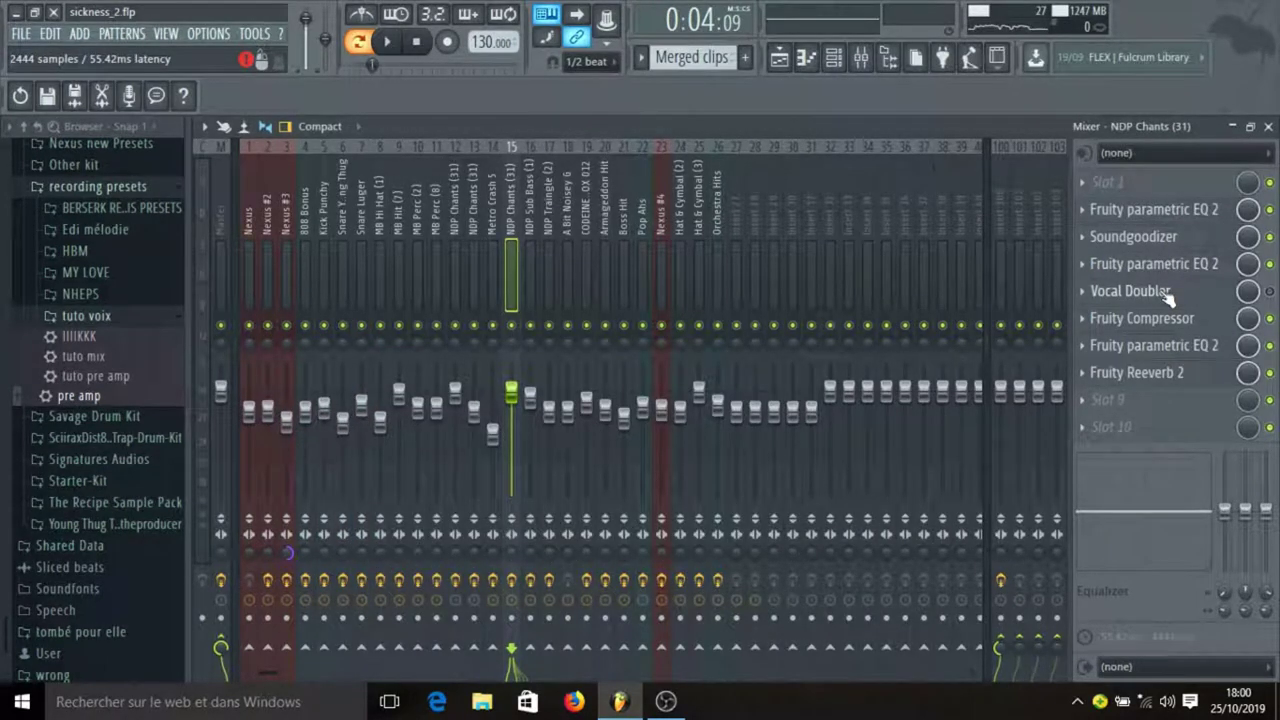
# Examine the Fruity Compressor, slot 7 Fruity Parametric EQ 2 and Fruity Reeverb 2 on mixer track 15, and the Insert 100 effects list
pyautogui.click(1160, 330)
pyautogui.click(1161, 332)
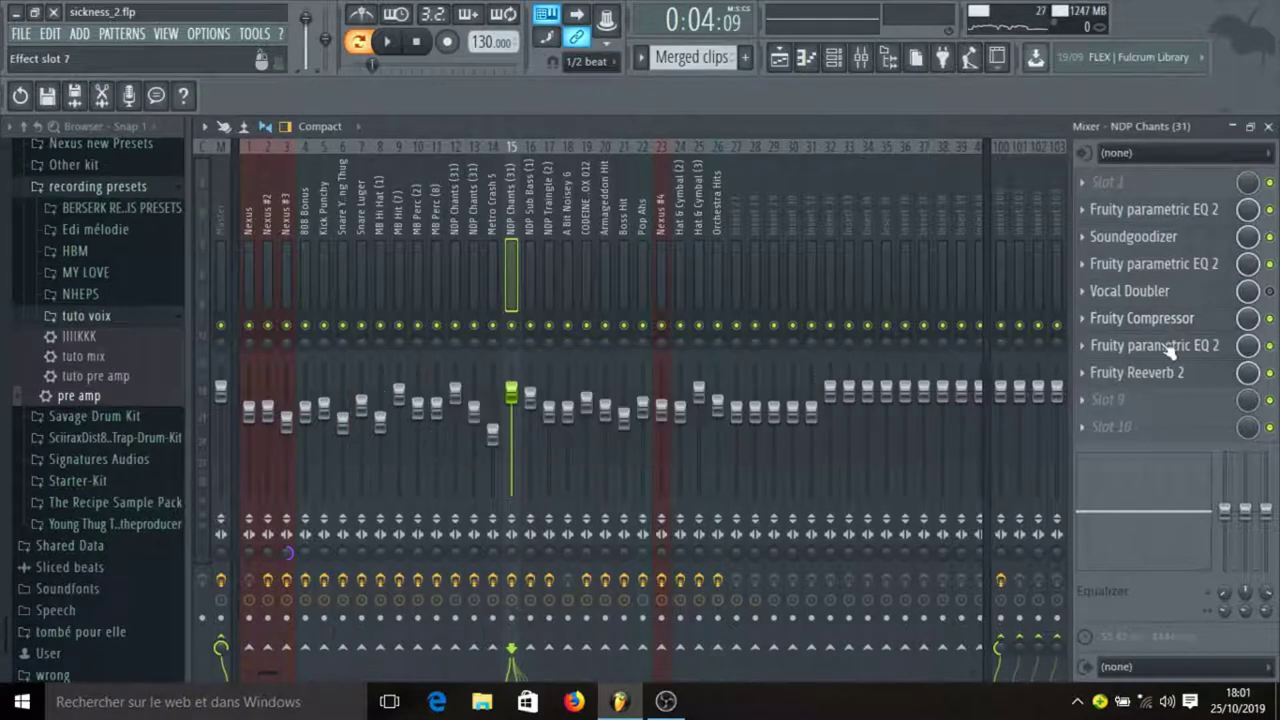
pyautogui.click(1168, 347)
pyautogui.click(1168, 347)
pyautogui.click(1162, 374)
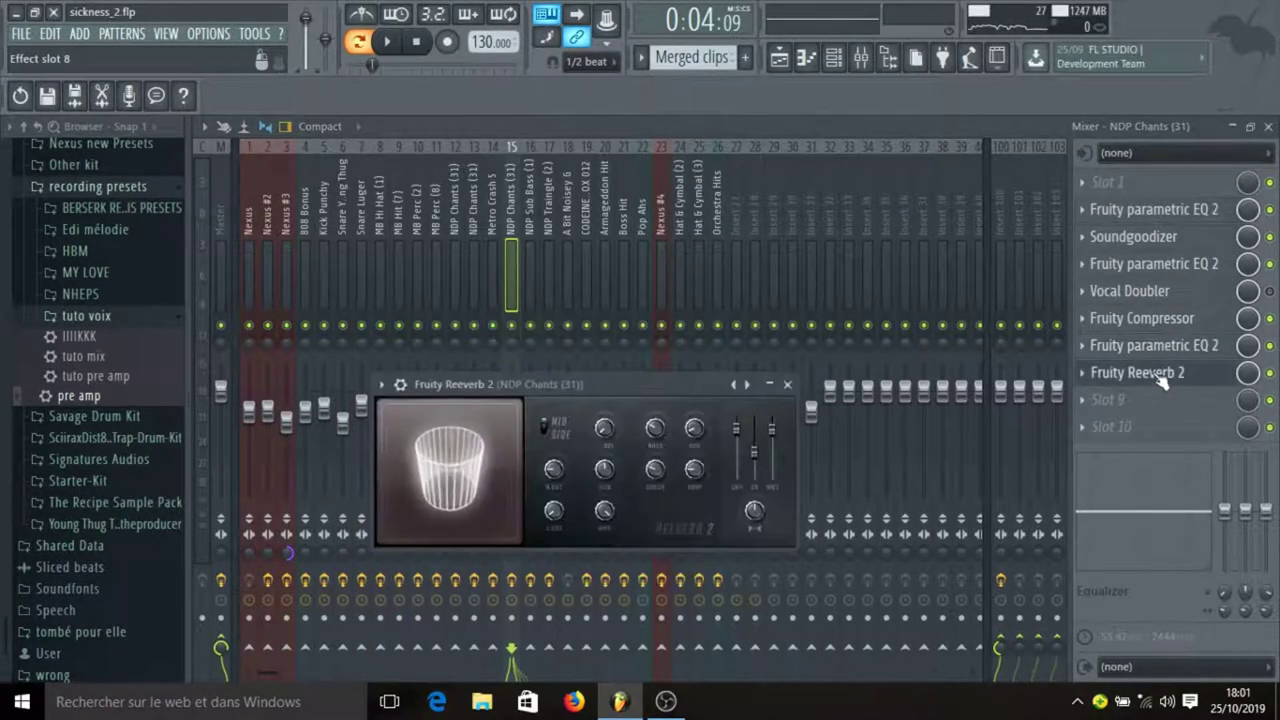
pyautogui.click(1162, 374)
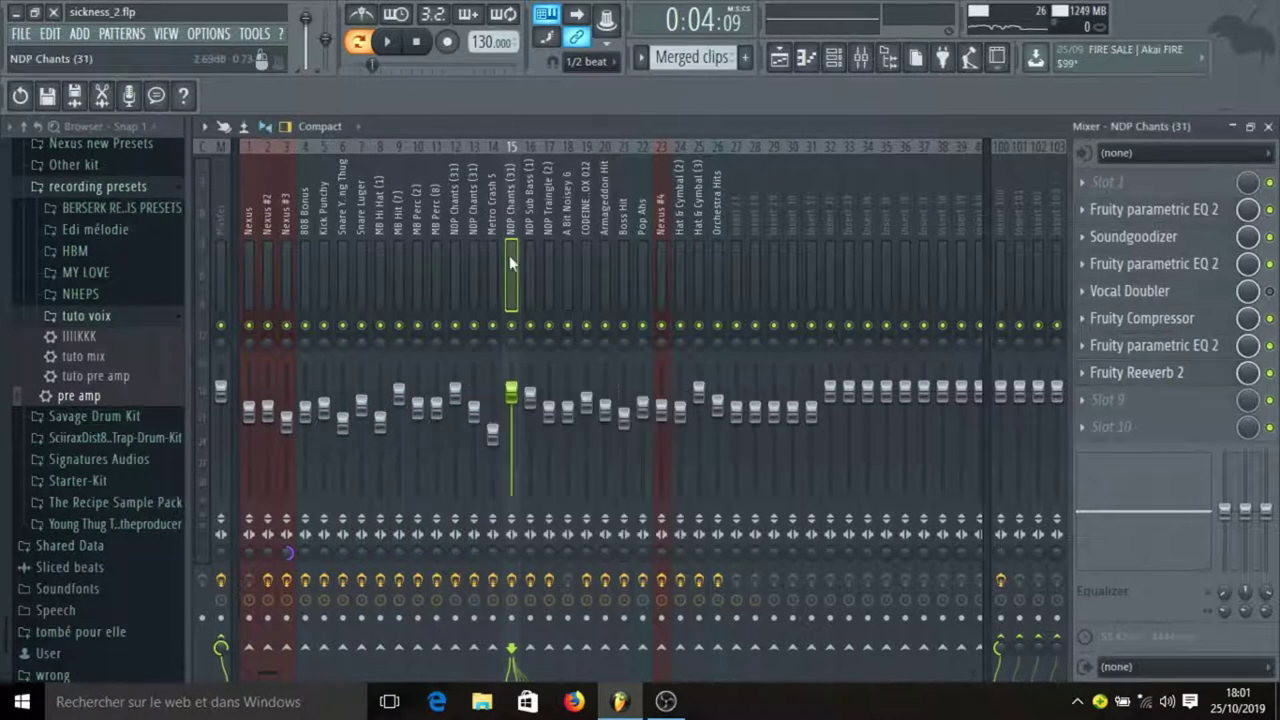
pyautogui.click(996, 271)
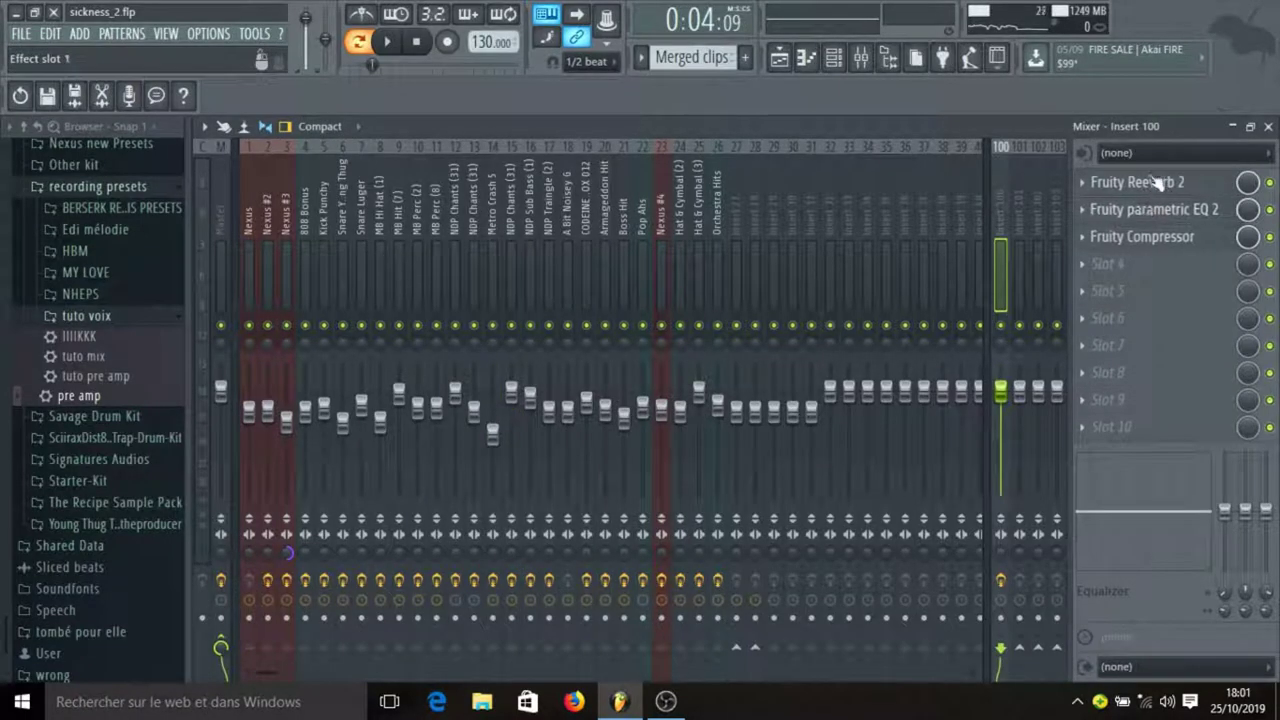
# Open the NDP Sub Bass (1) channel's piano roll and play its notes from the start of bar 2, then stop playback
pyautogui.press('F6')
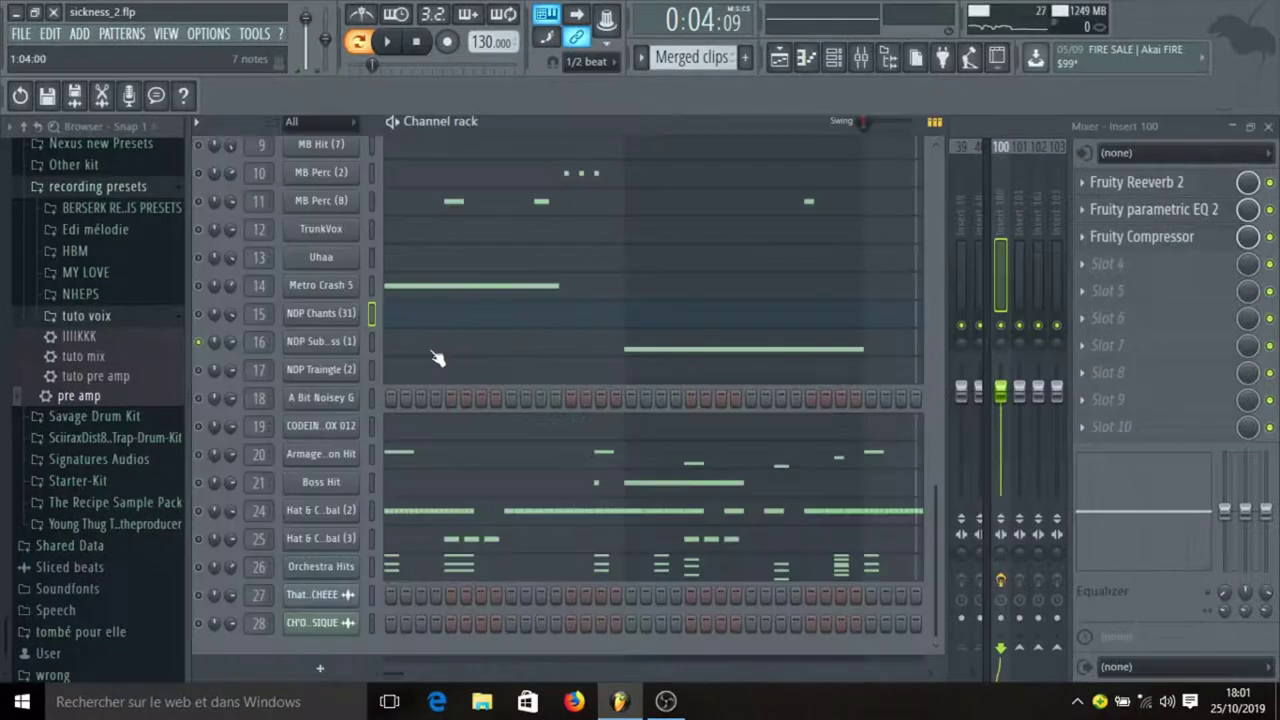
pyautogui.click(435, 354)
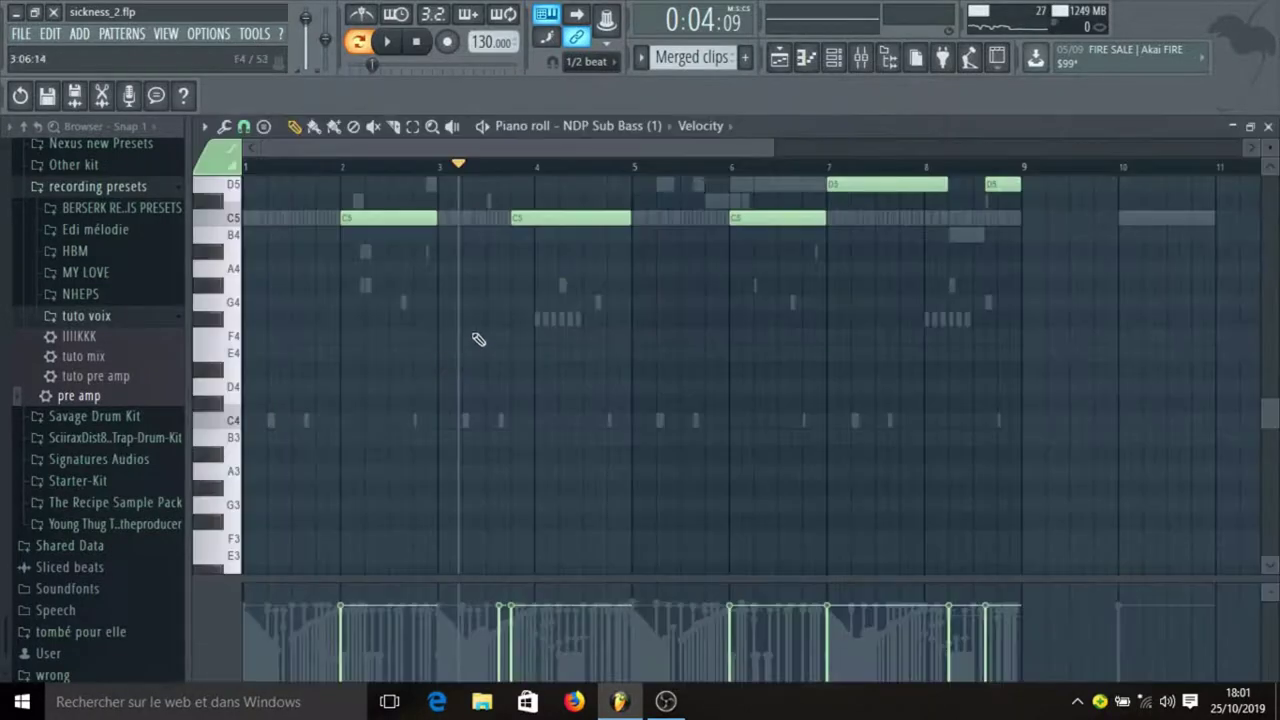
pyautogui.click(345, 172)
pyautogui.press('space')
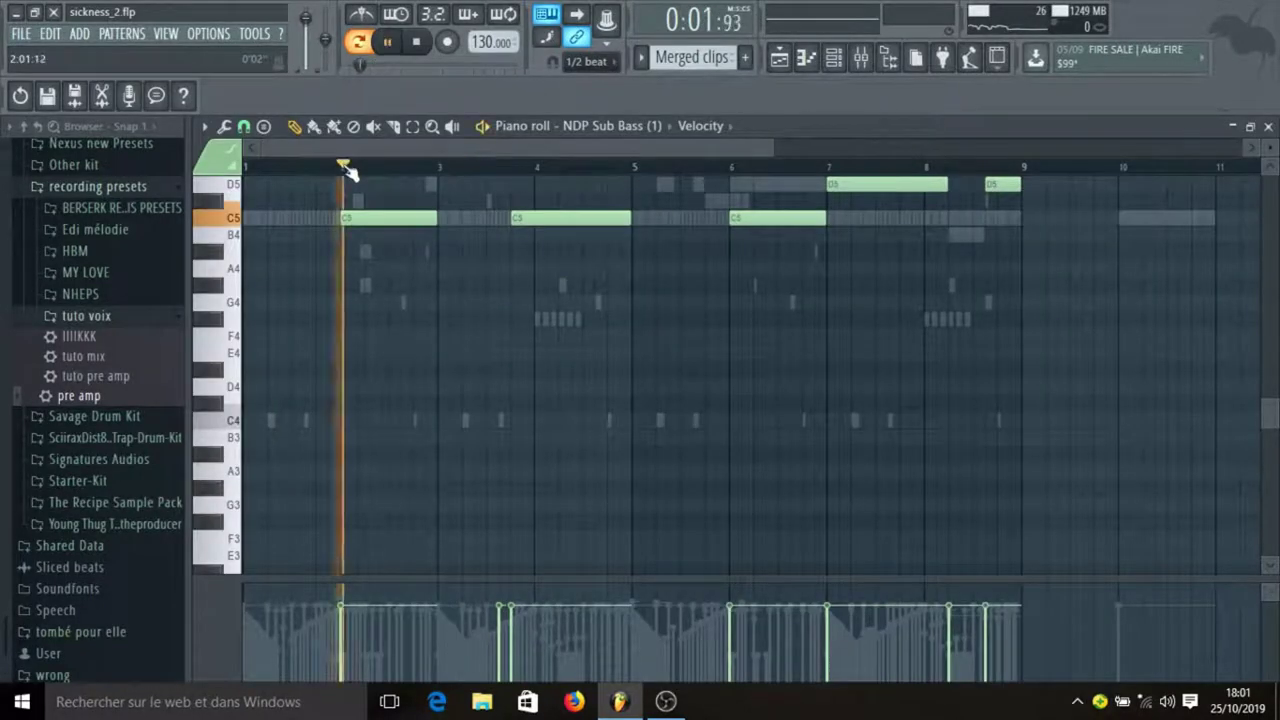
pyautogui.scroll(3, 506, 314)
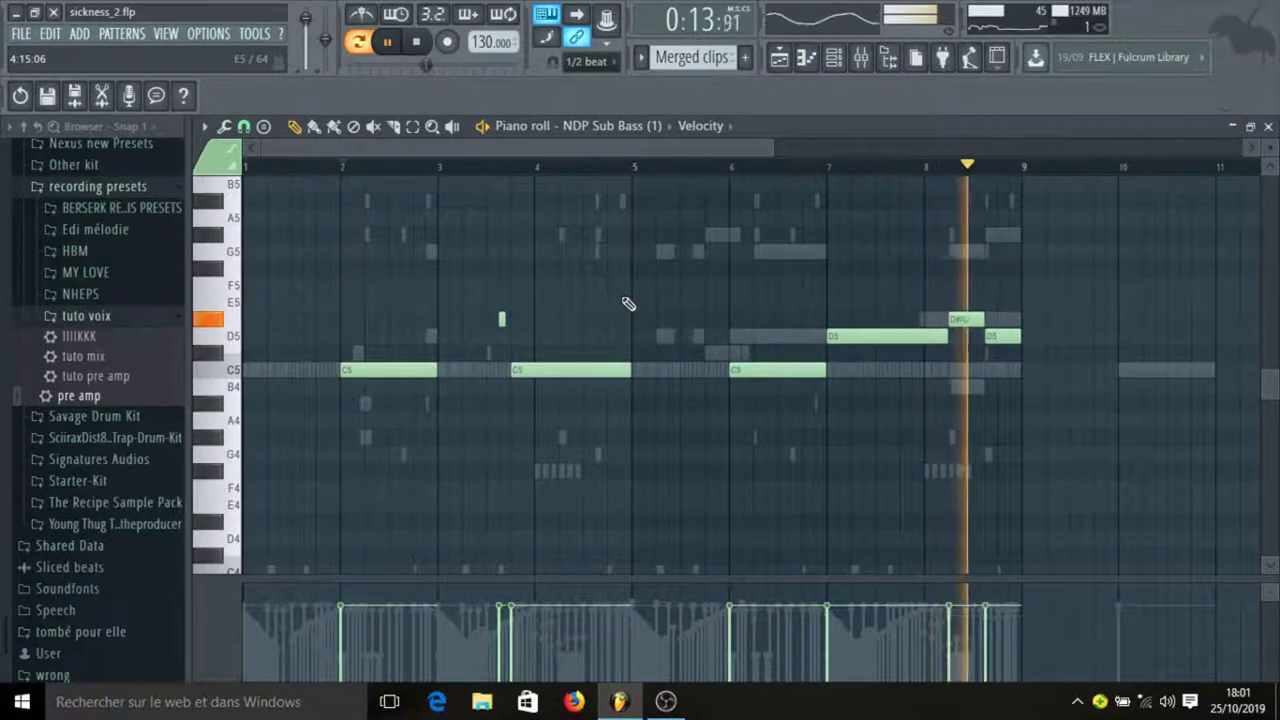
pyautogui.press('space')
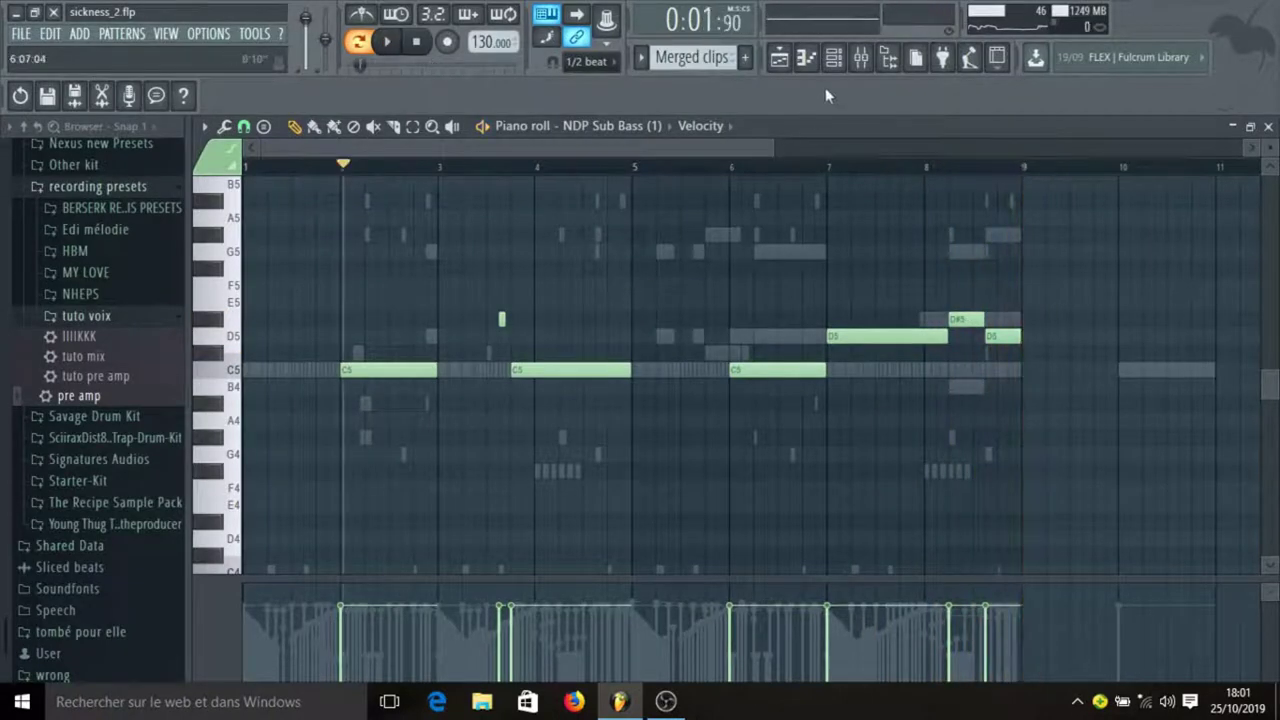
# Open the NDP Traingle (2) channel's piano roll and play its hits from the start of bar 5, then stop playback
pyautogui.click(834, 58)
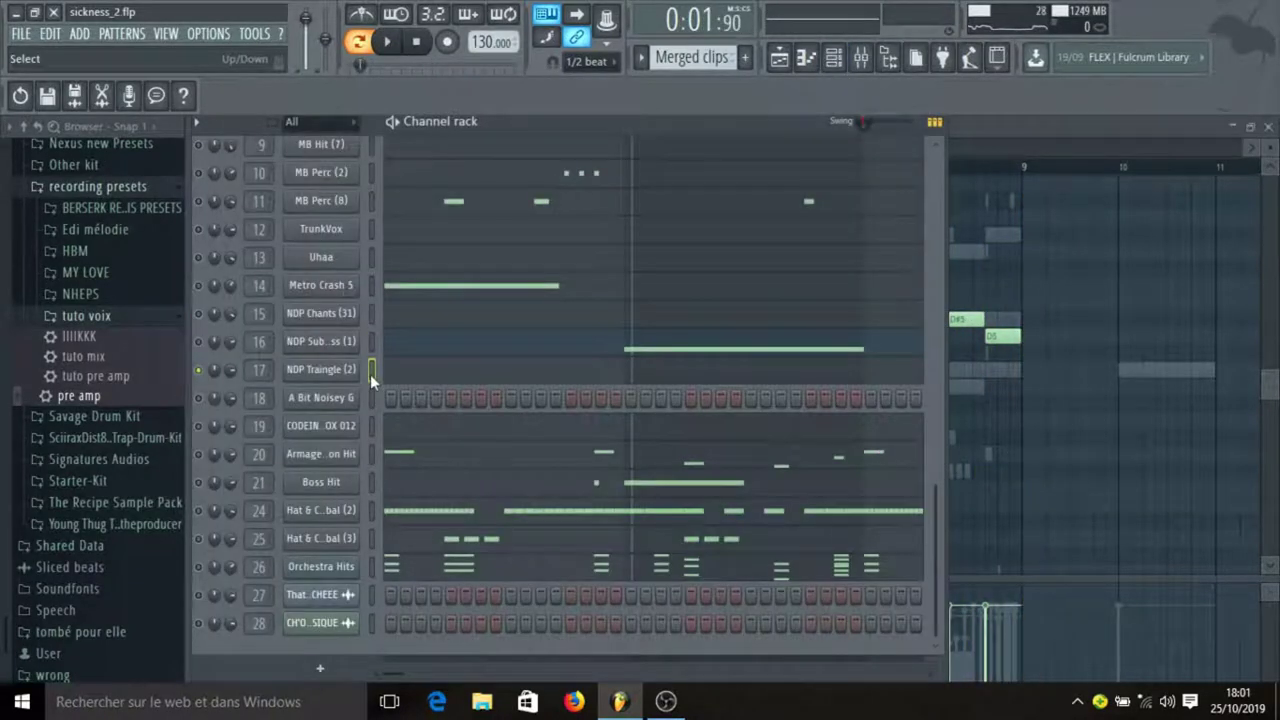
pyautogui.click(428, 373)
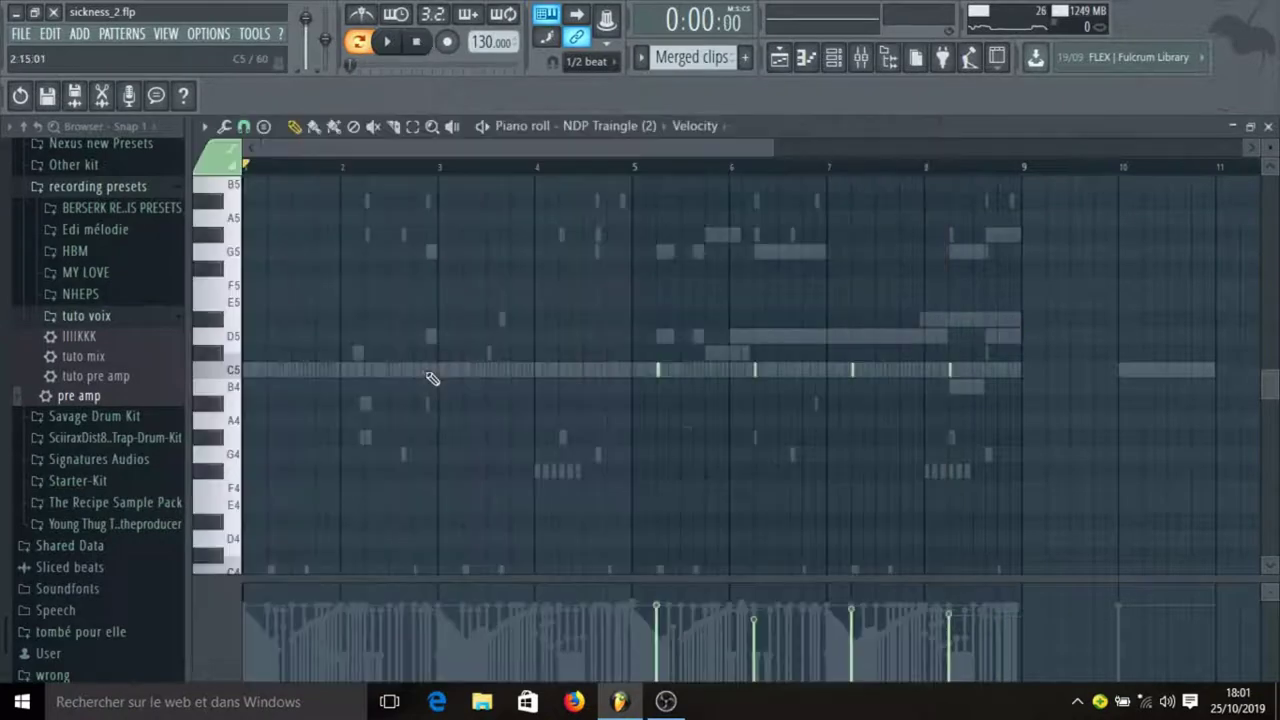
pyautogui.click(636, 168)
pyautogui.press('space')
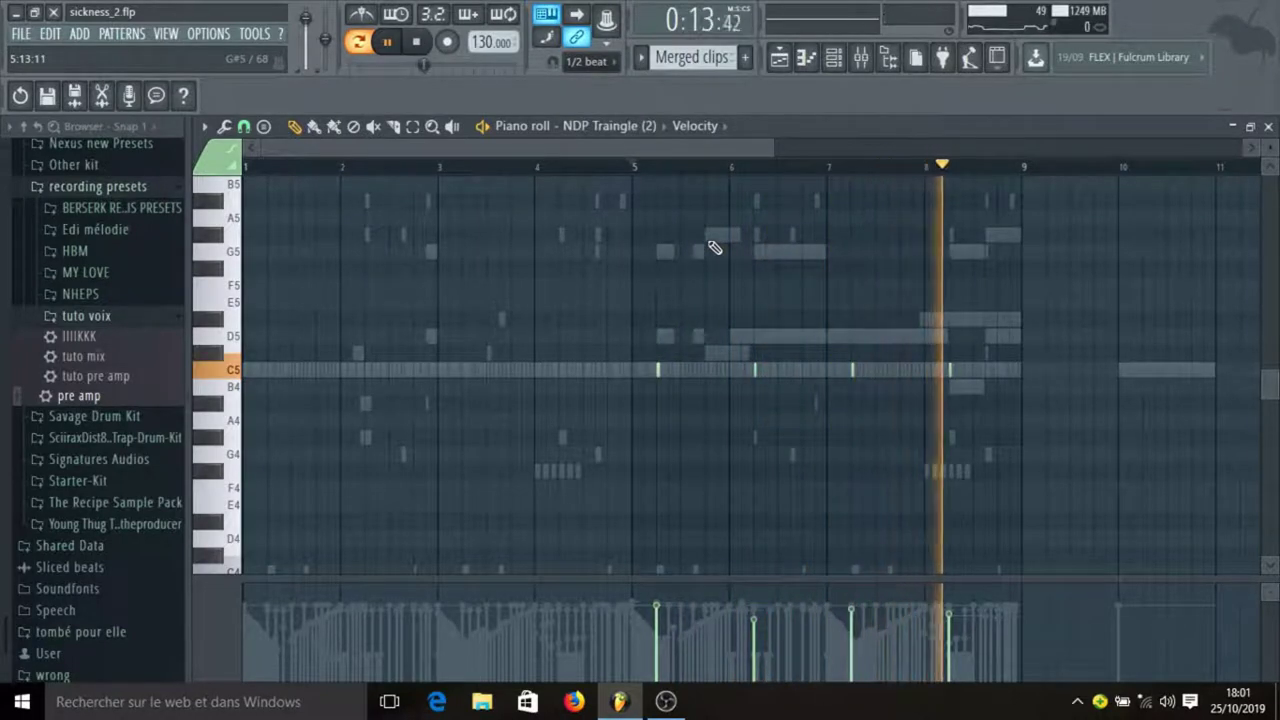
pyautogui.press('space')
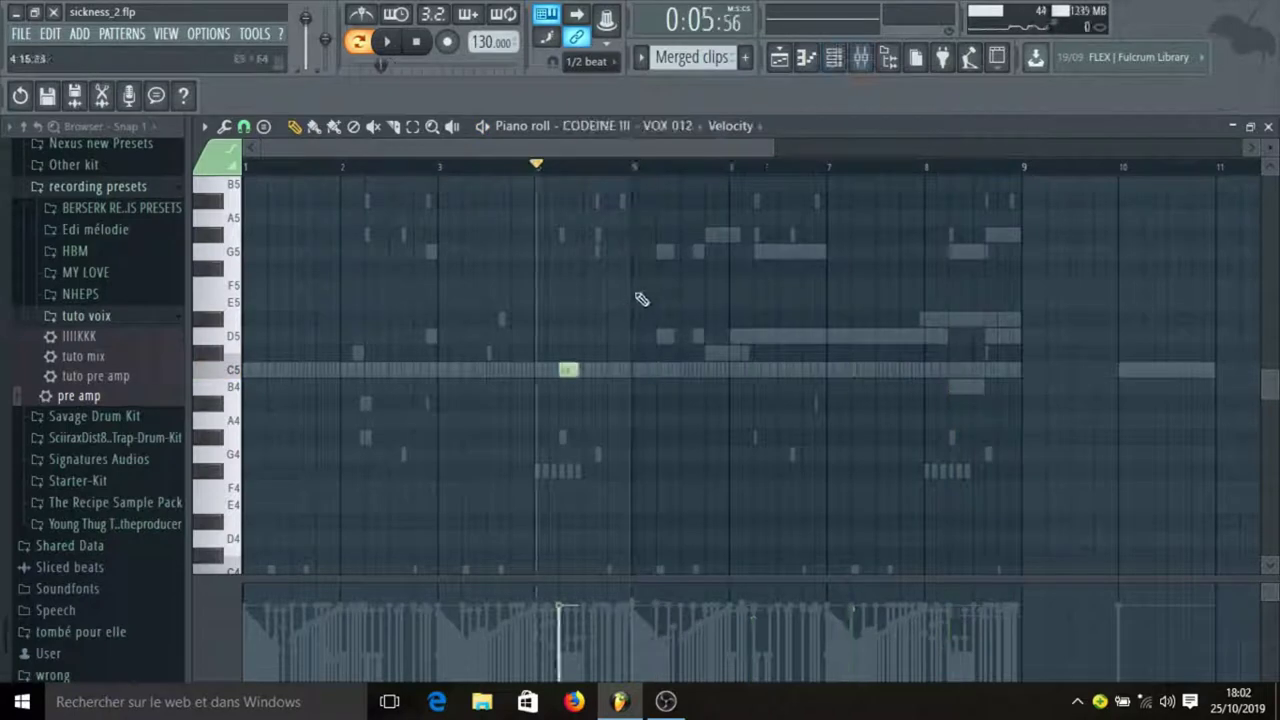
# Play the CODEINE III - VOX 012 note from the start of bar 4 and return to the channel rack
pyautogui.press('space')
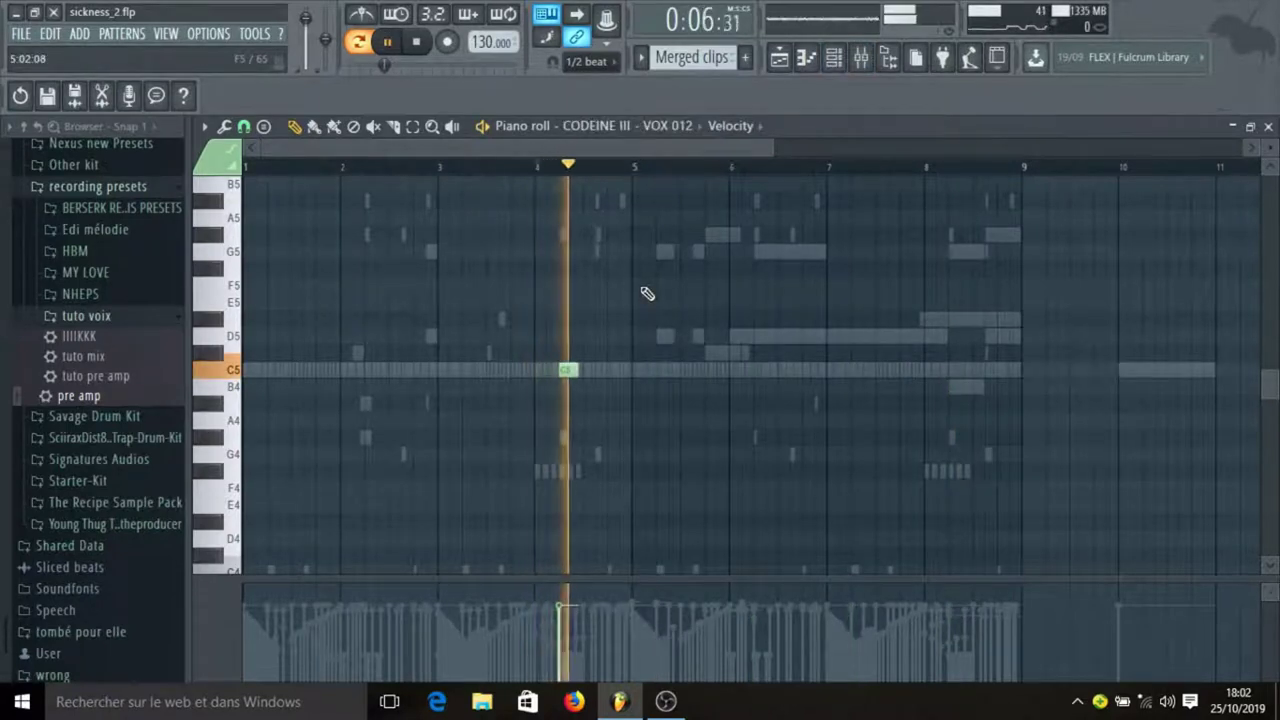
pyautogui.click(834, 59)
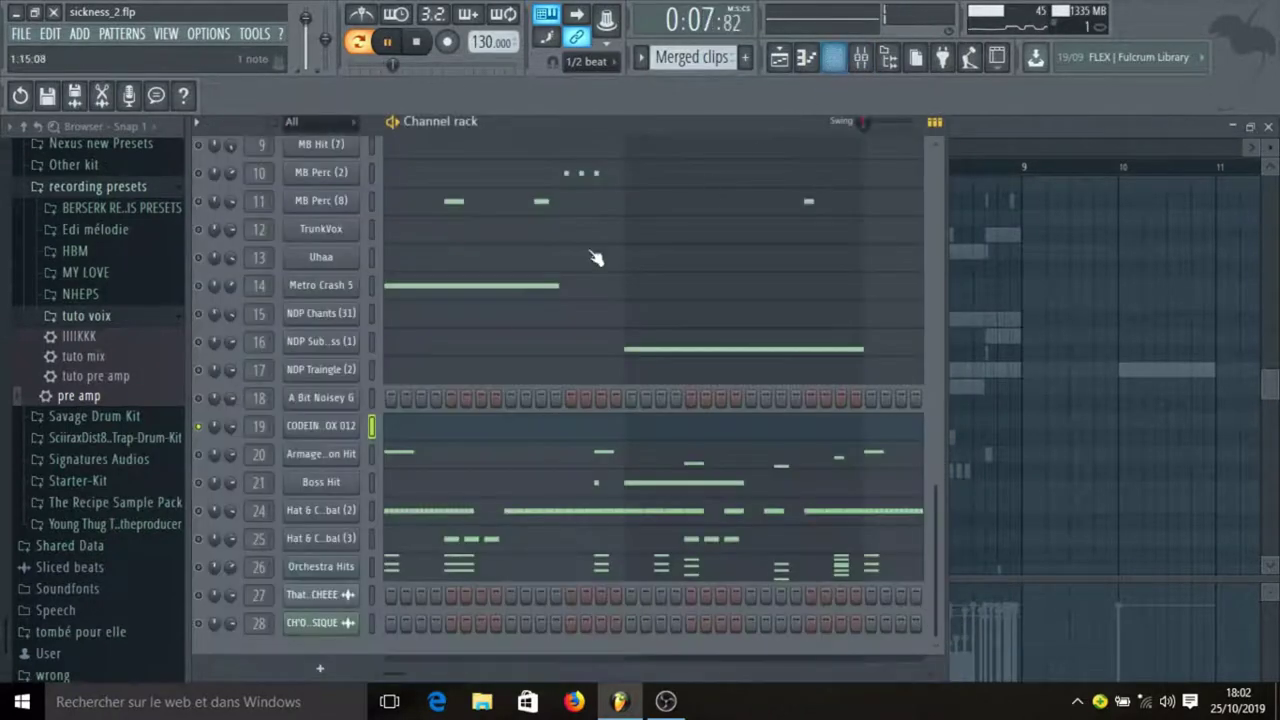
# Solo the Armageddon Hit channel, play its pattern in the piano roll, then stop playback and return to the channel rack
pyautogui.rightClick(200, 456)
pyautogui.click(253, 404)
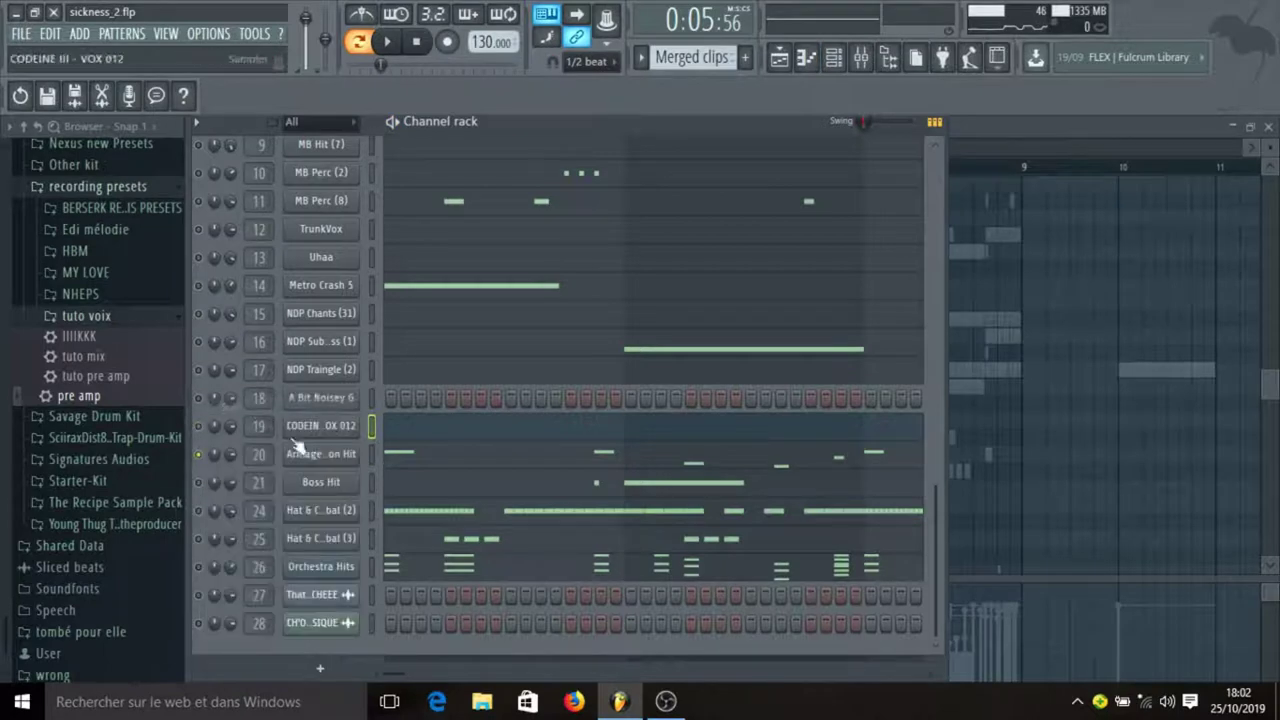
pyautogui.click(438, 457)
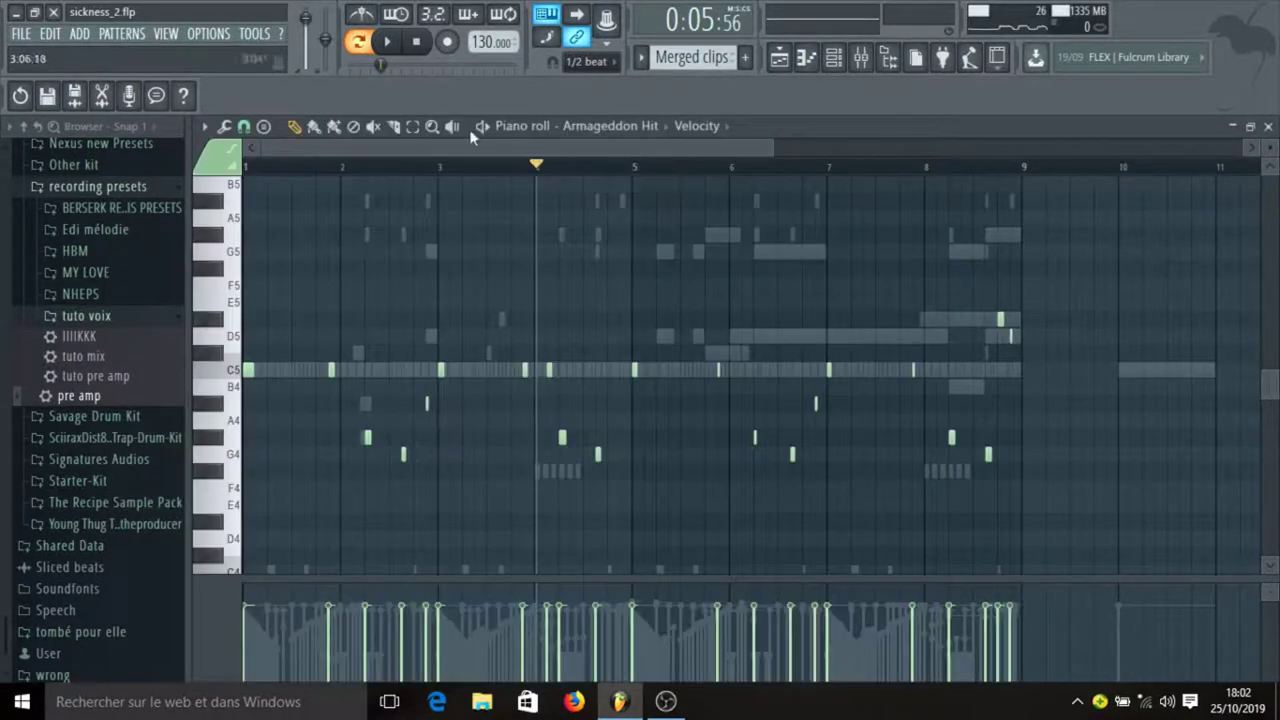
pyautogui.press('space')
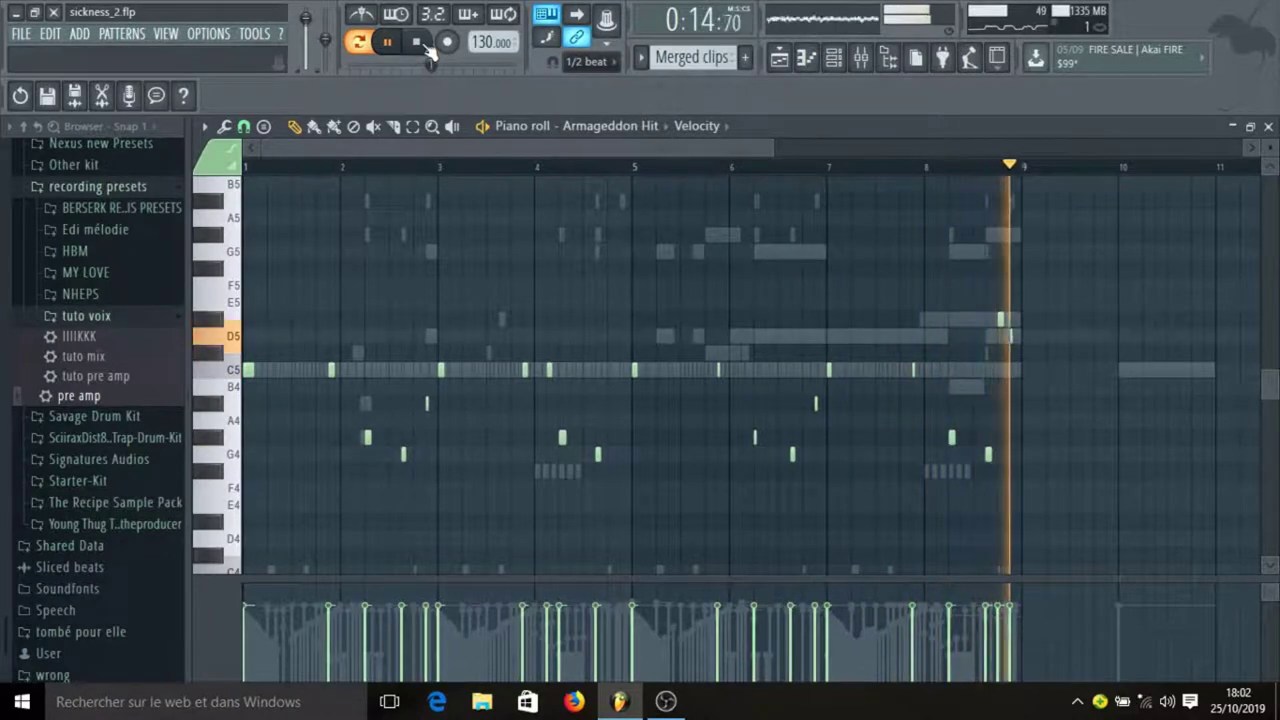
pyautogui.click(422, 45)
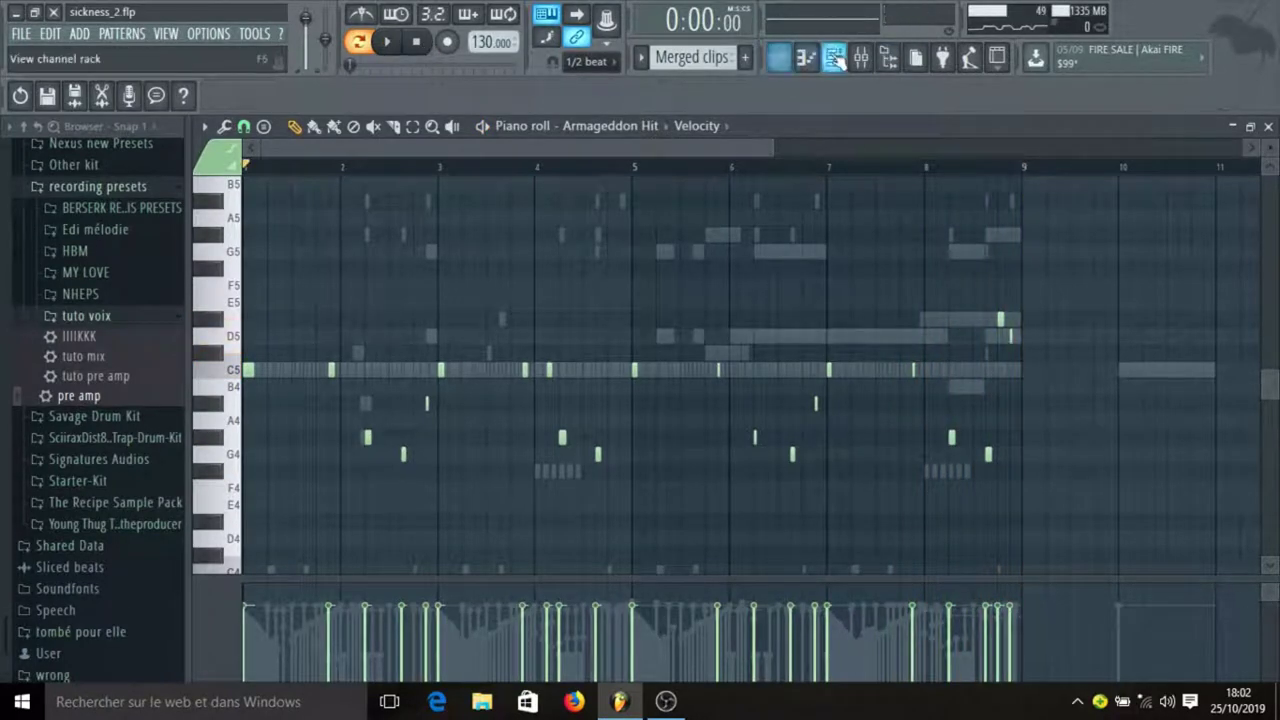
pyautogui.click(836, 58)
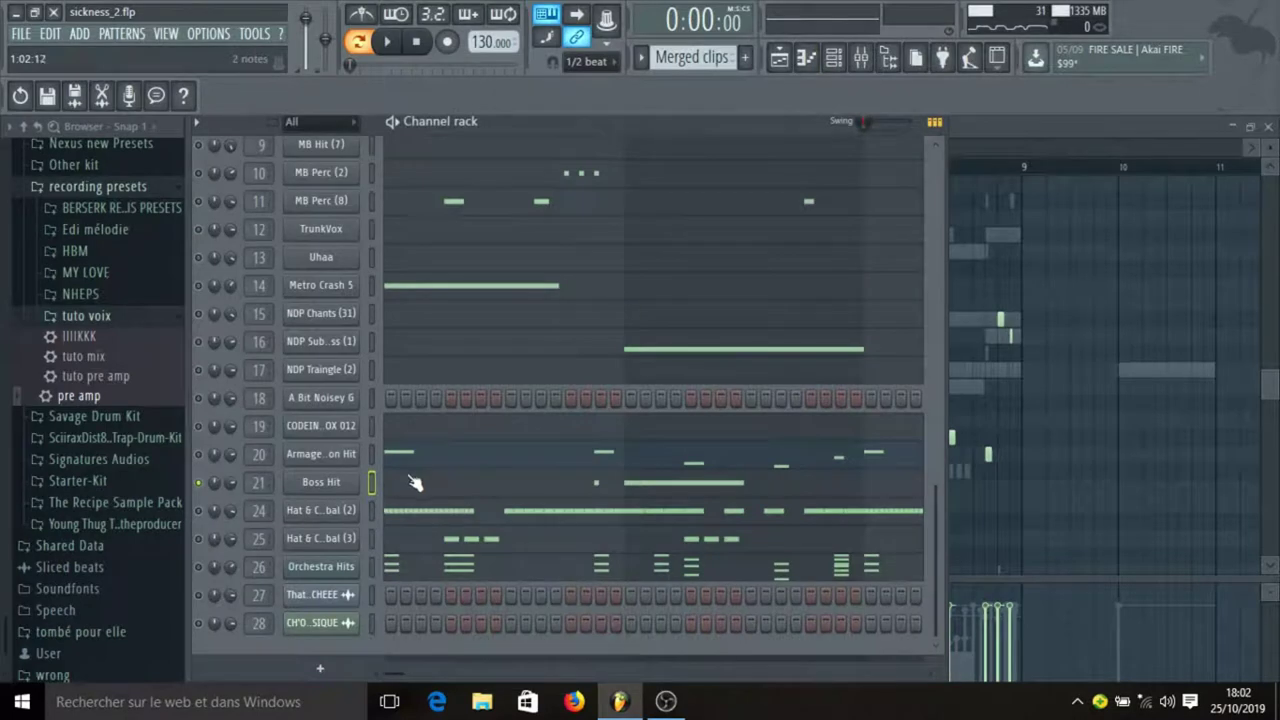
# Open the Boss Hit channel's piano roll, play its notes around the start of bar 2, and return to the channel rack
pyautogui.click(413, 482)
pyautogui.click(320, 170)
pyautogui.press('space')
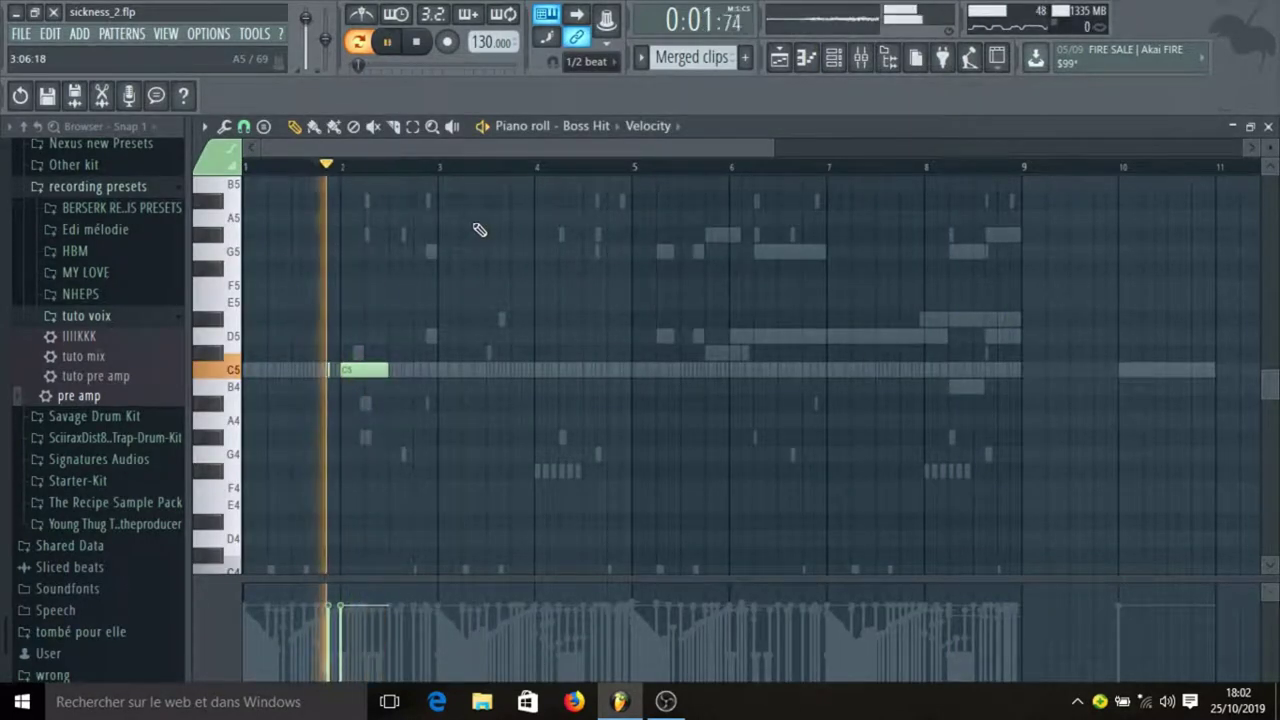
pyautogui.press('space')
pyautogui.click(834, 58)
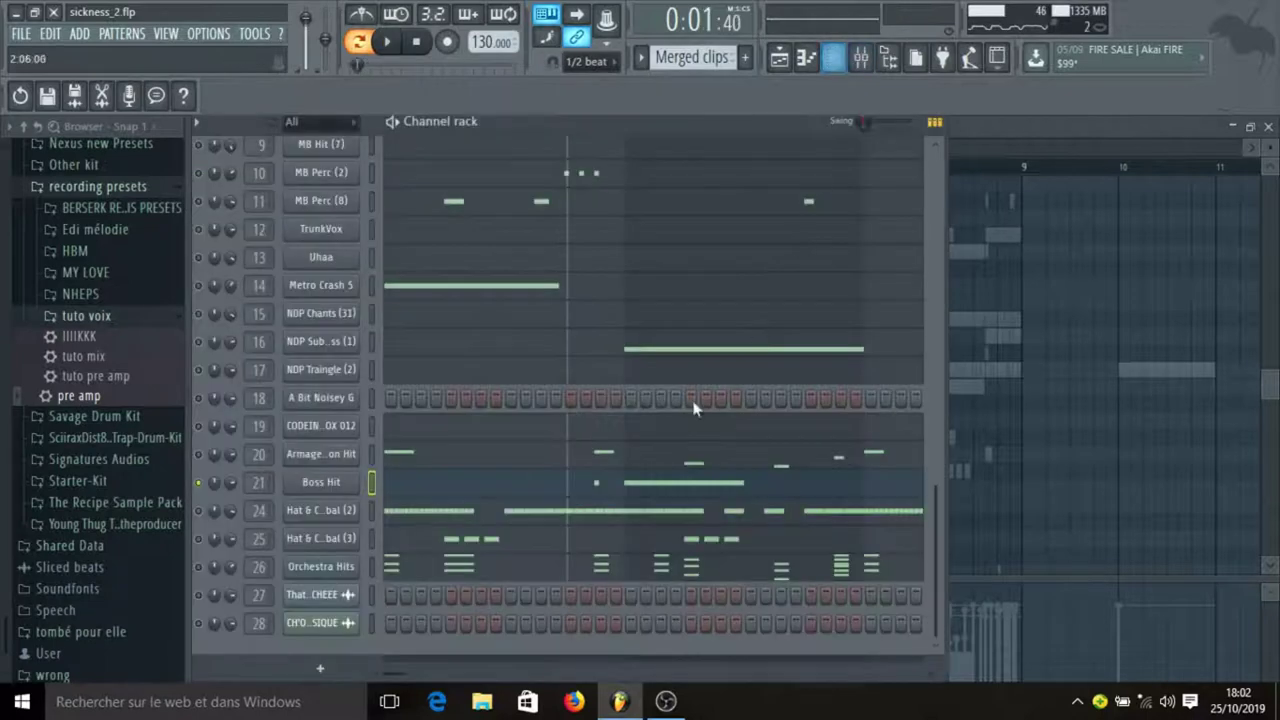
# Solo the Hat & Cymbal (2) channel, play its hat rolls in the piano roll, then stop and return to the channel rack
pyautogui.rightClick(208, 516)
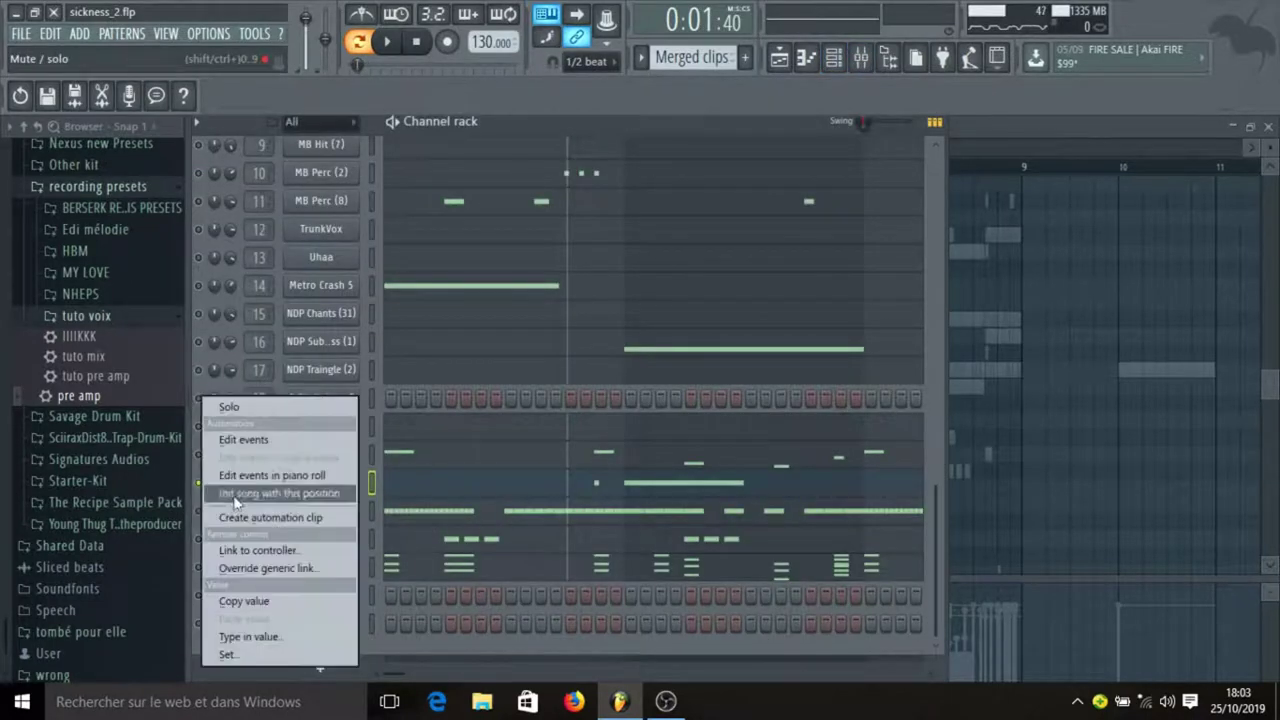
pyautogui.click(254, 406)
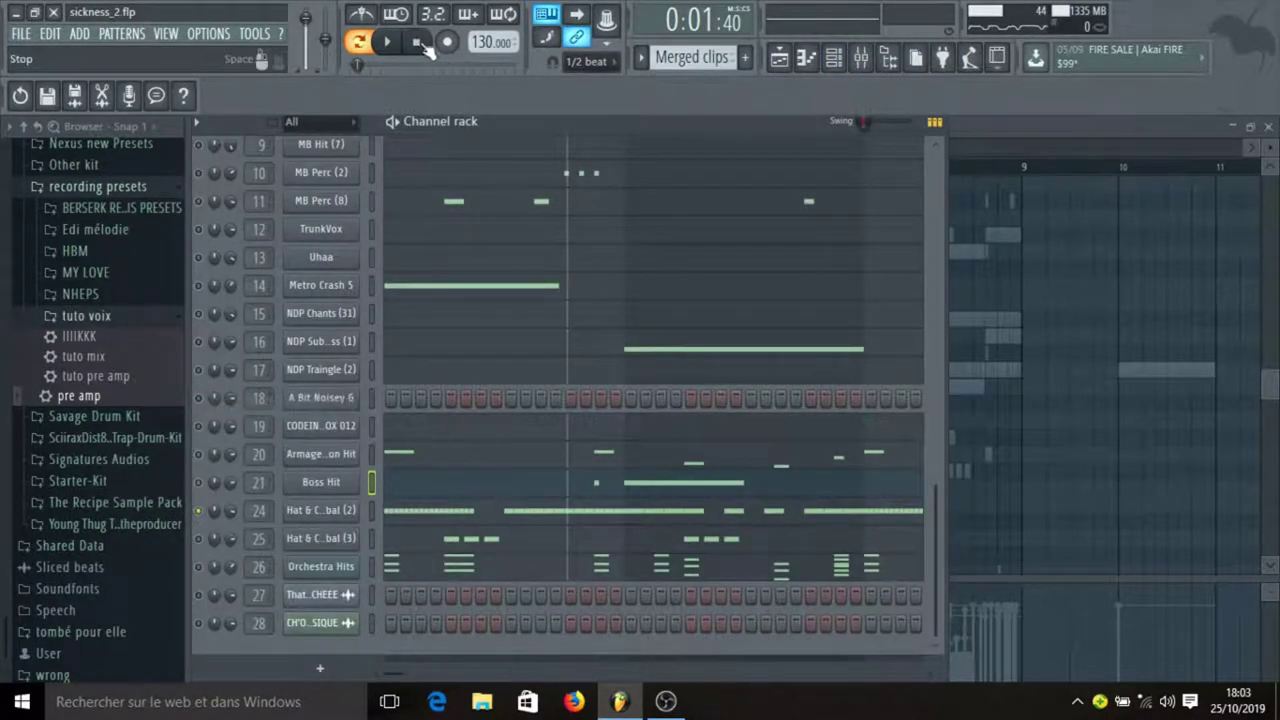
pyautogui.click(437, 513)
pyautogui.press('space')
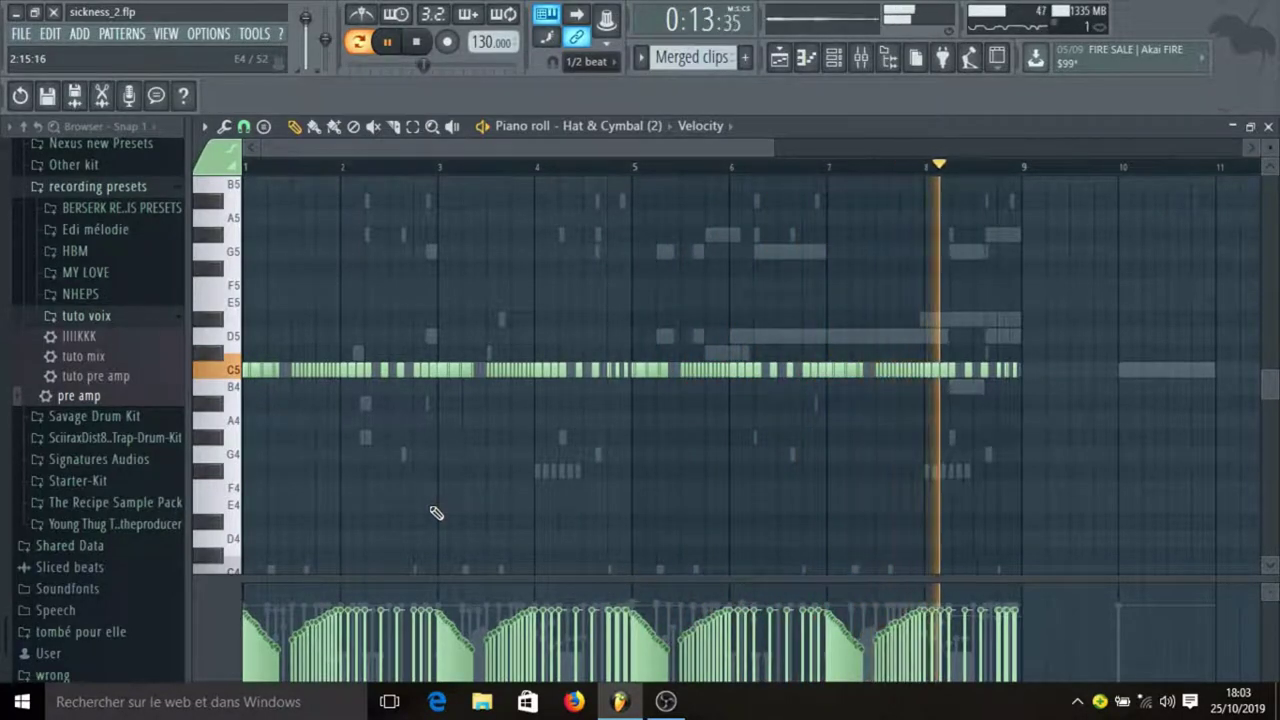
pyautogui.press('space')
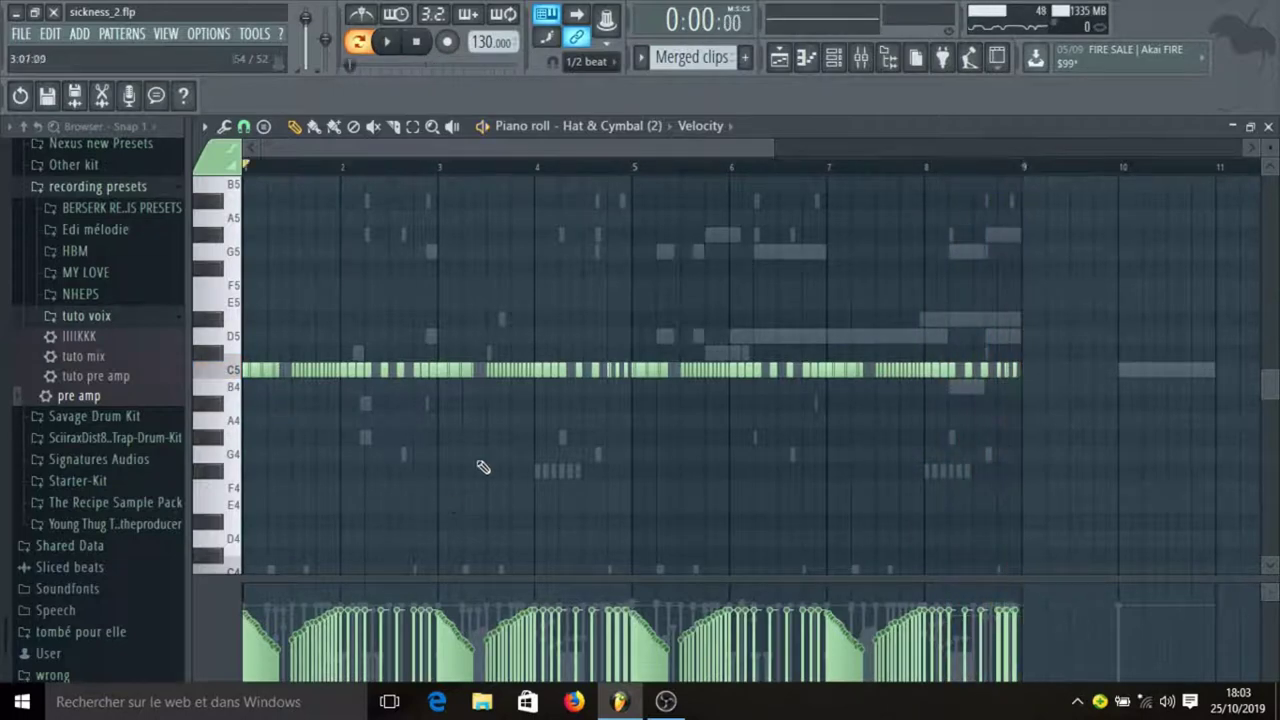
pyautogui.click(833, 58)
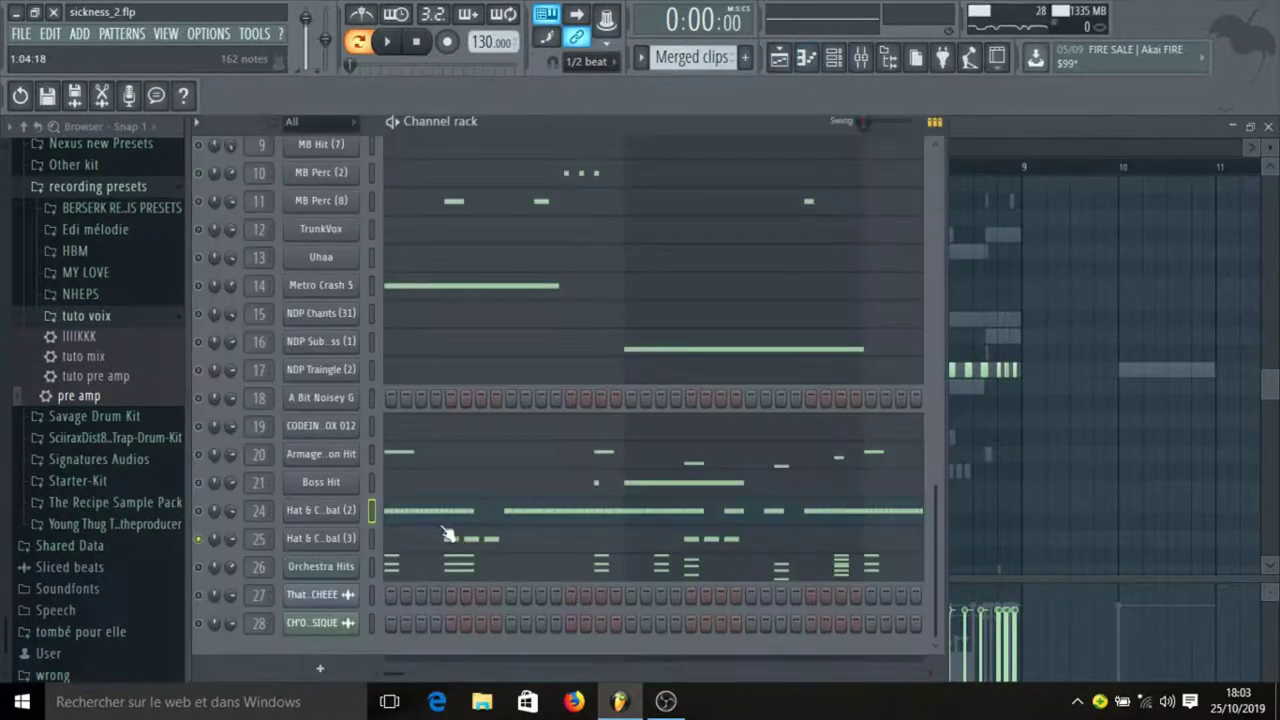
# Play the Hat & Cymbal (3) pattern through bar 4 in its piano roll, then stop and return to the channel rack
pyautogui.click(418, 545)
pyautogui.press('space')
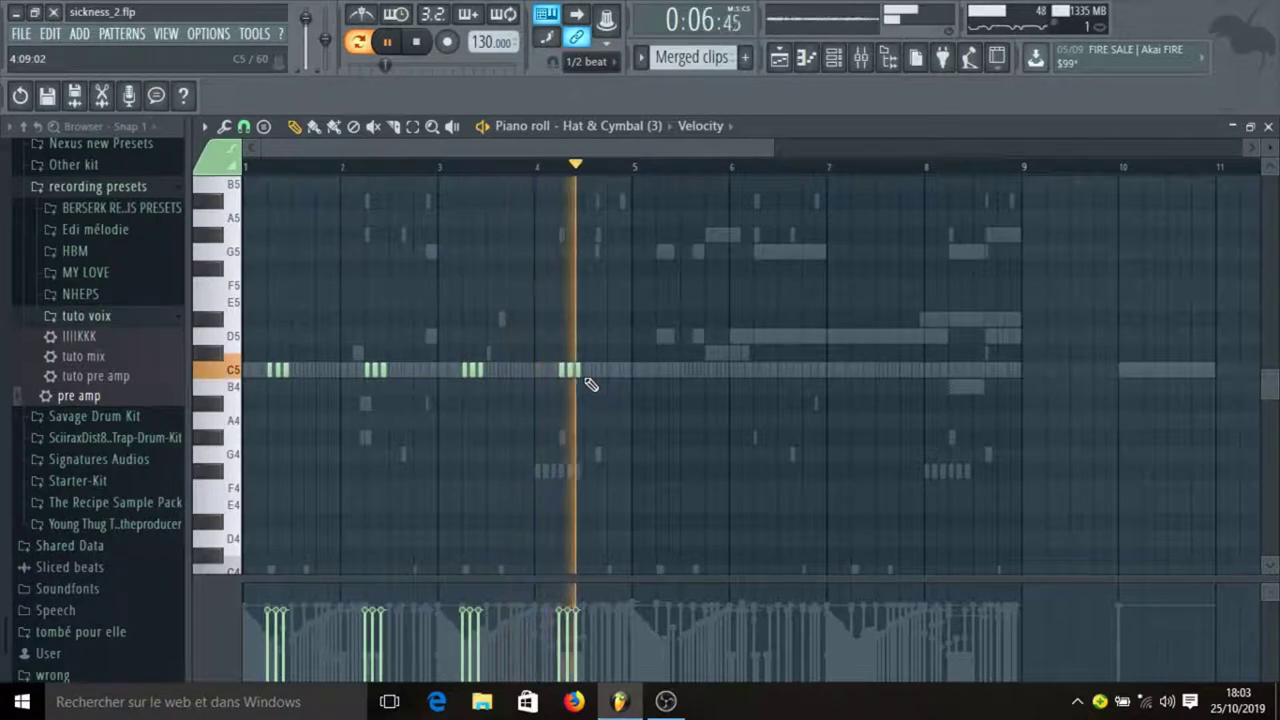
pyautogui.press('space')
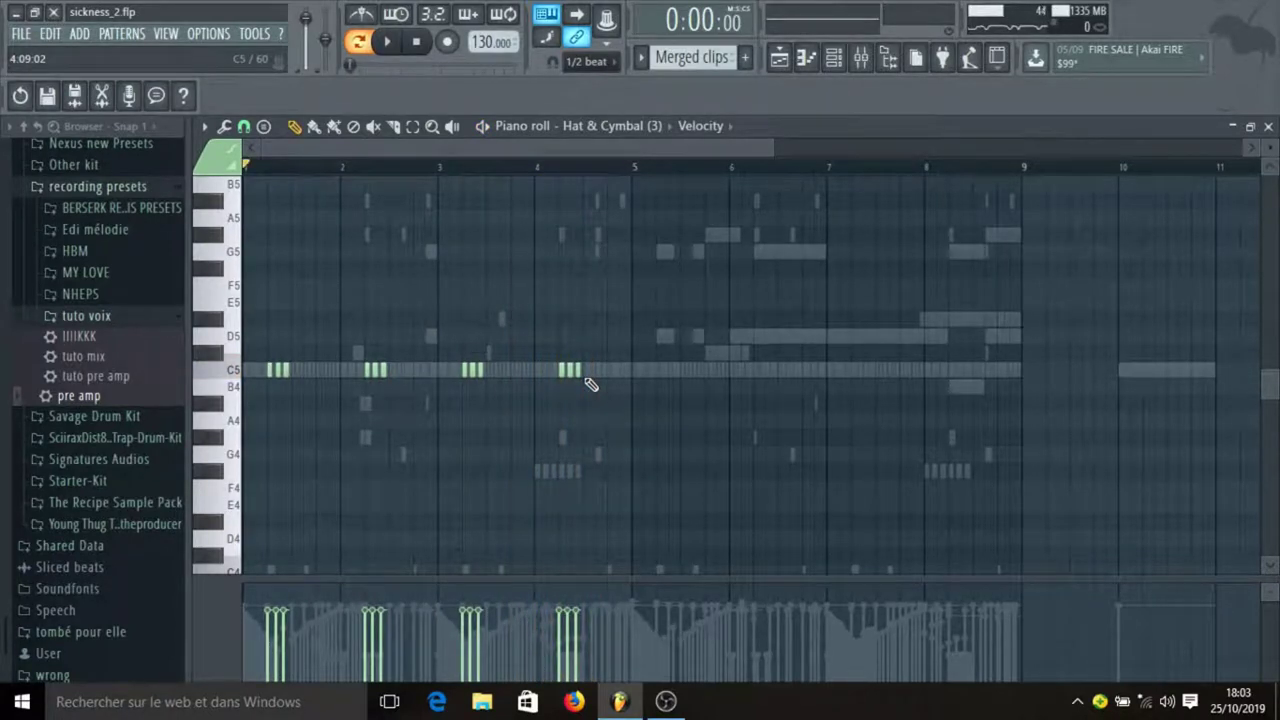
pyautogui.click(835, 57)
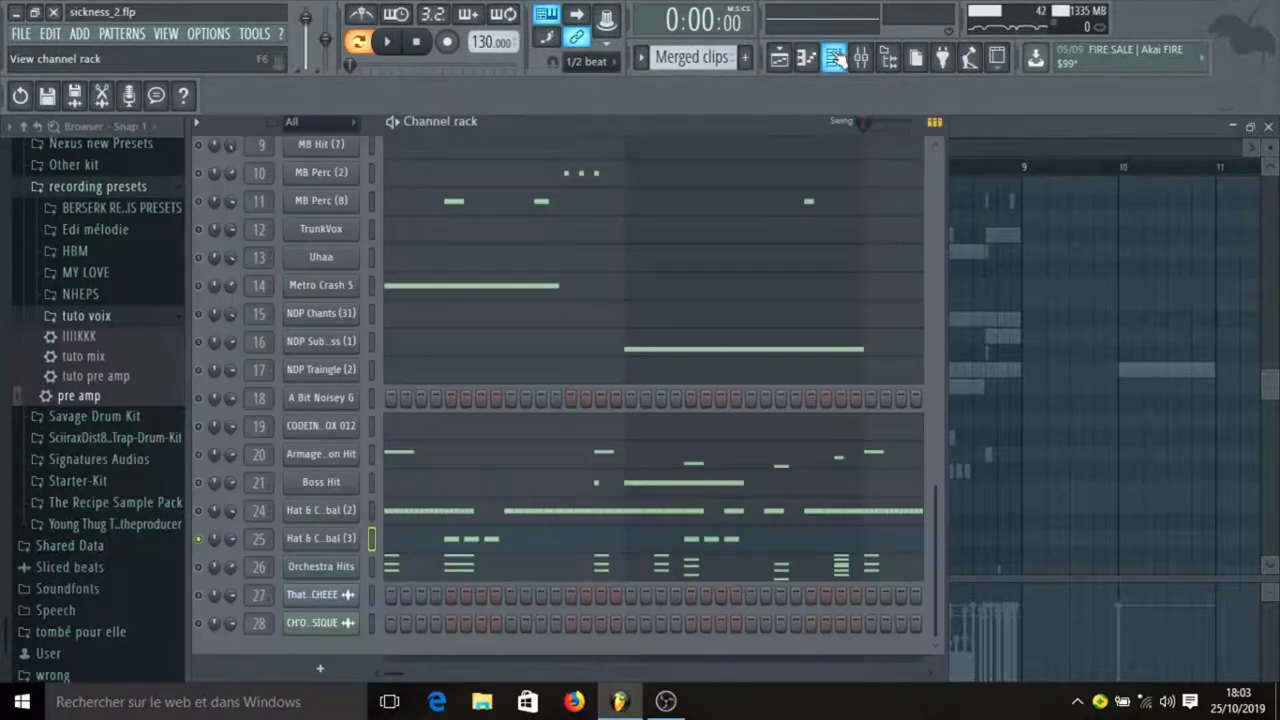
# Solo the Orchestra Hits channel and play its full eight-bar chord pattern in the piano roll, then stop playback
pyautogui.rightClick(200, 577)
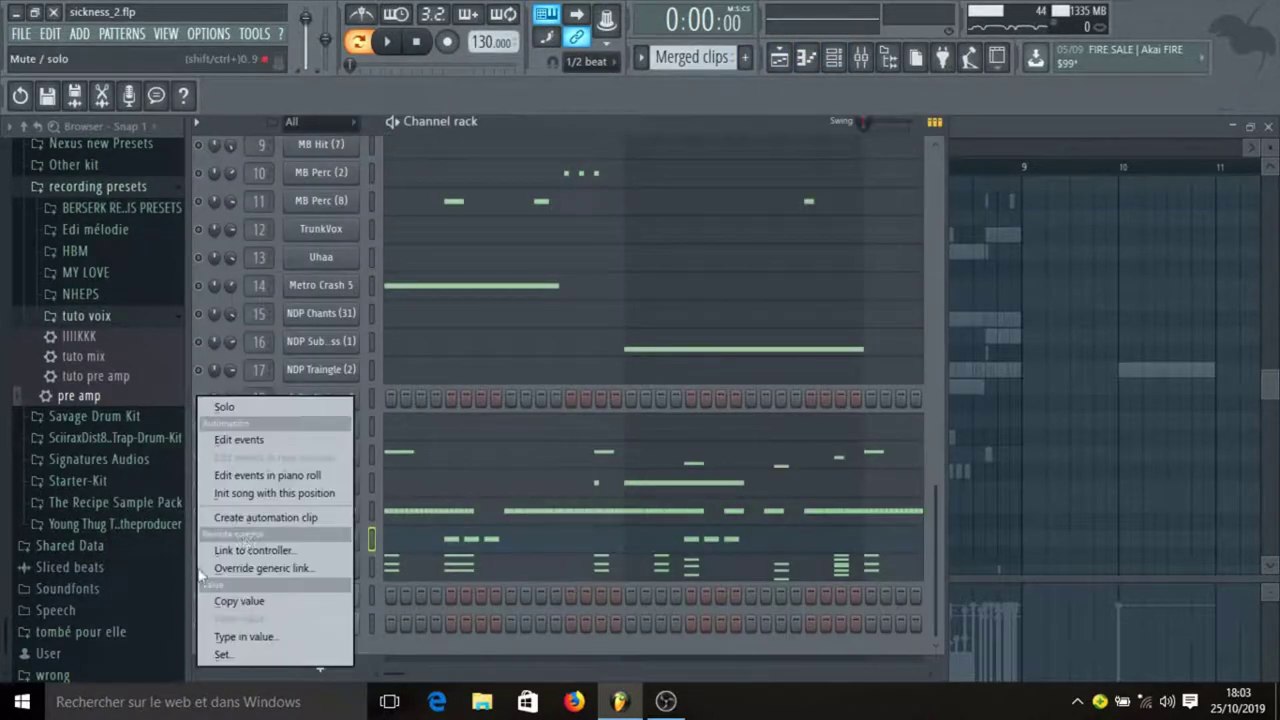
pyautogui.click(258, 408)
pyautogui.click(425, 570)
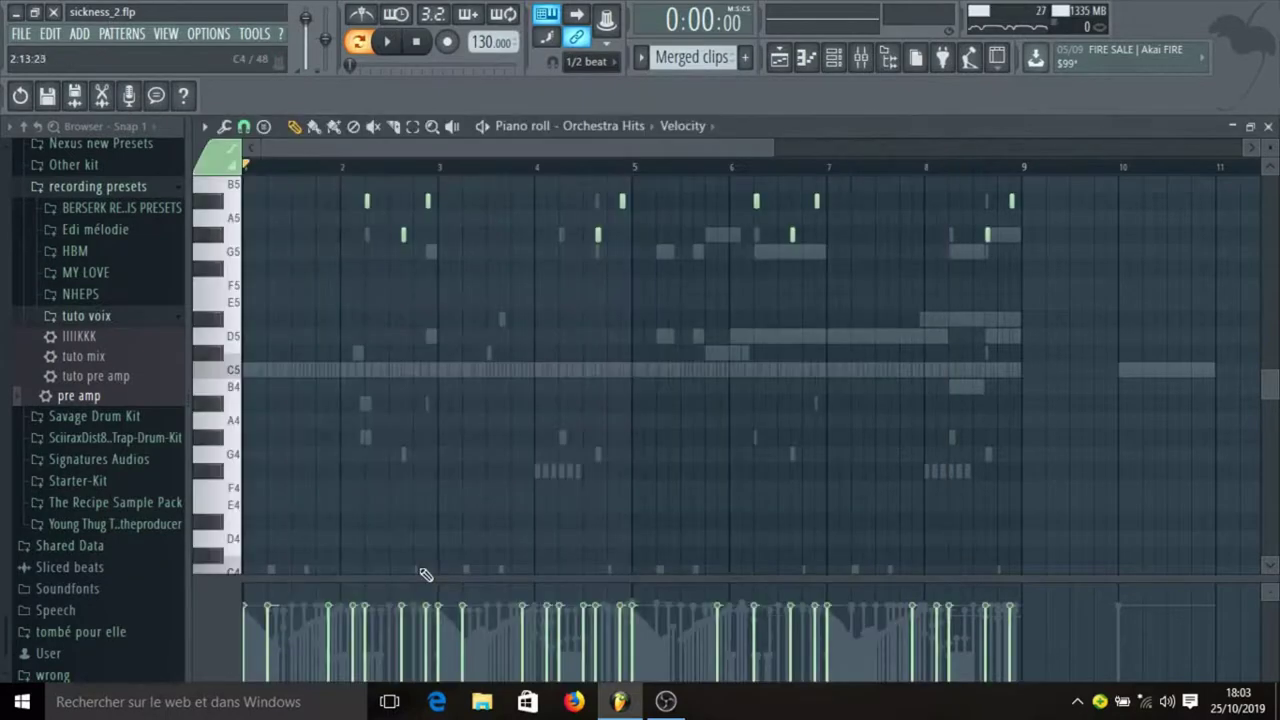
pyautogui.scroll(4, 403, 493)
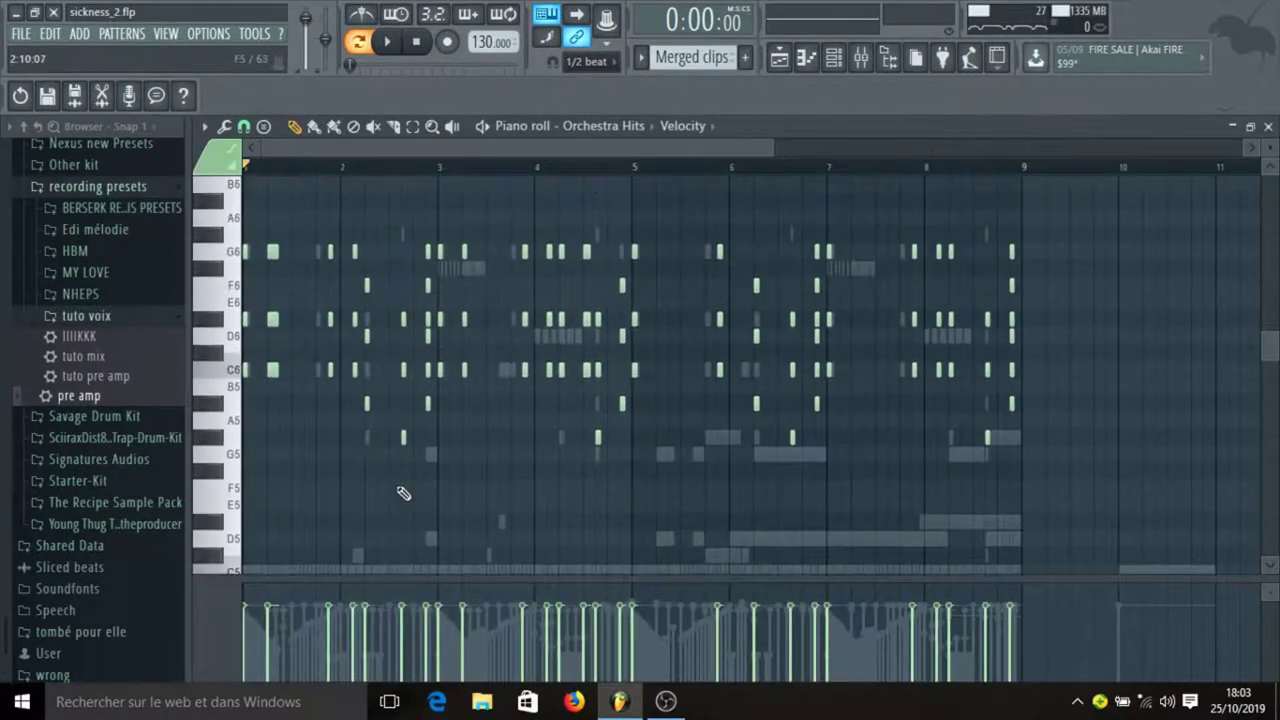
pyautogui.press('space')
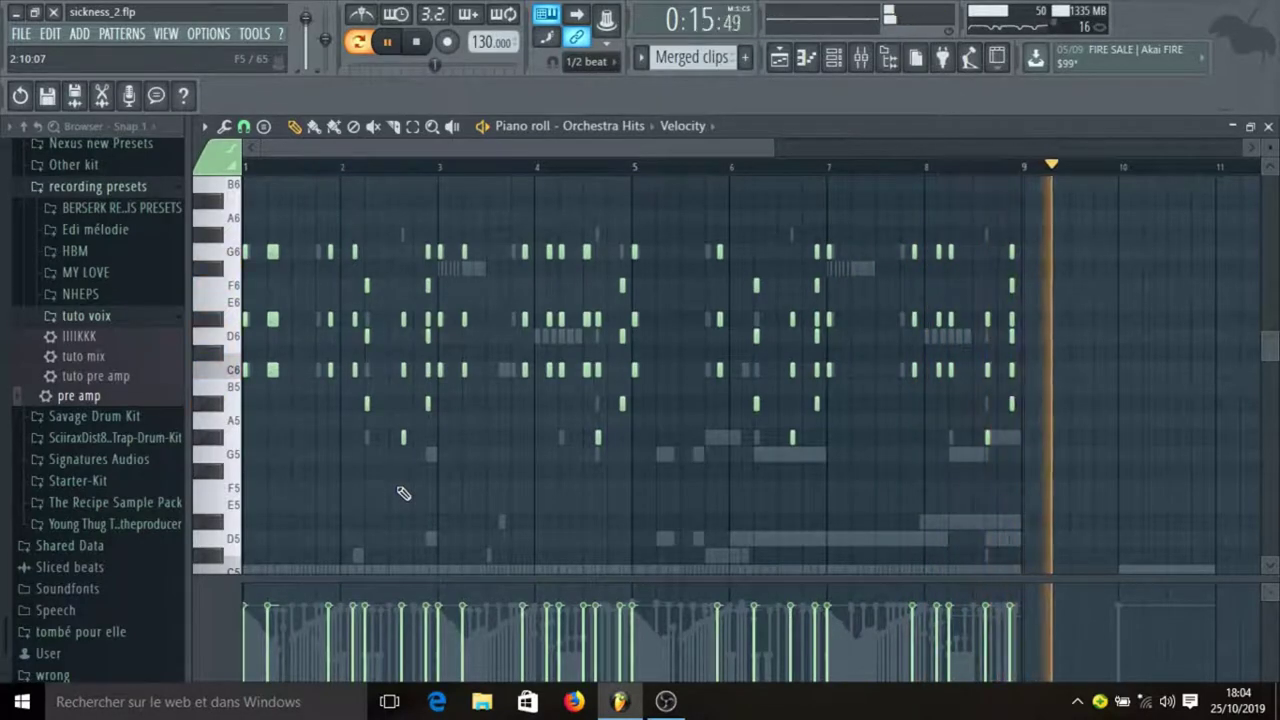
pyautogui.press('space')
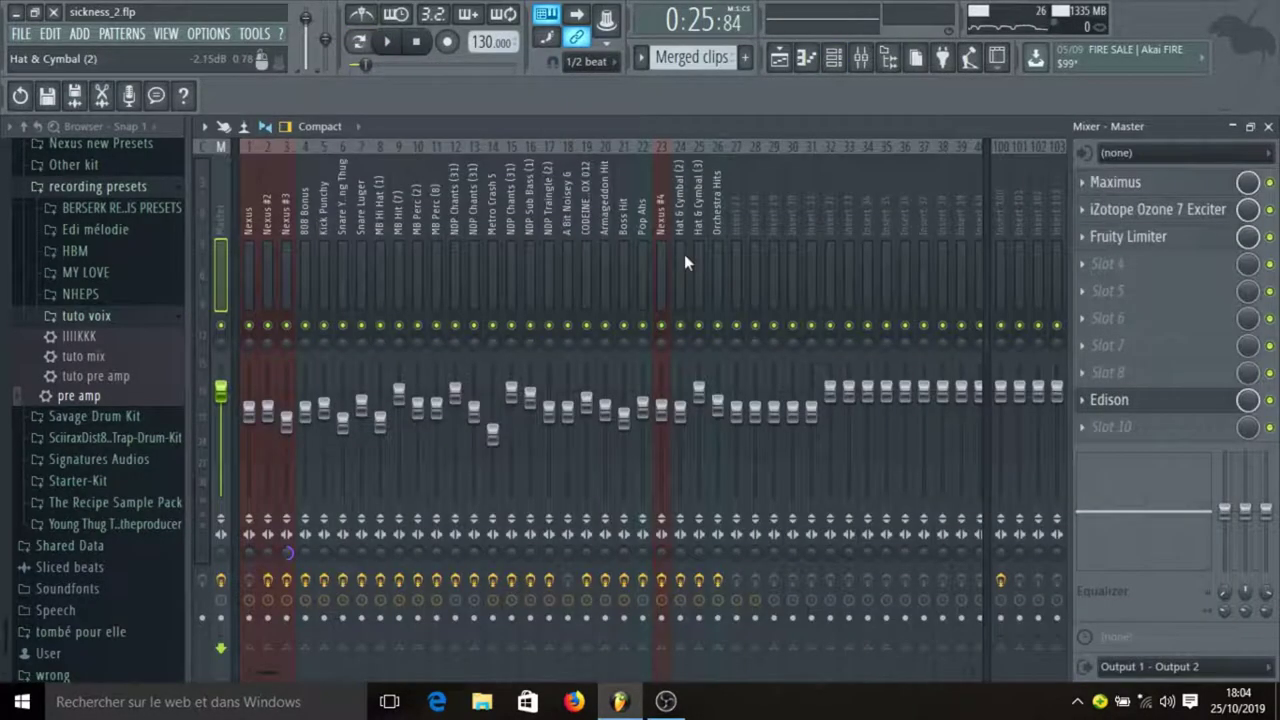
# Examine the Maximus and iZotope Ozone 7 Exciter settings on the Master mixer track, dismissing the exciter's preset manager
pyautogui.click(1136, 188)
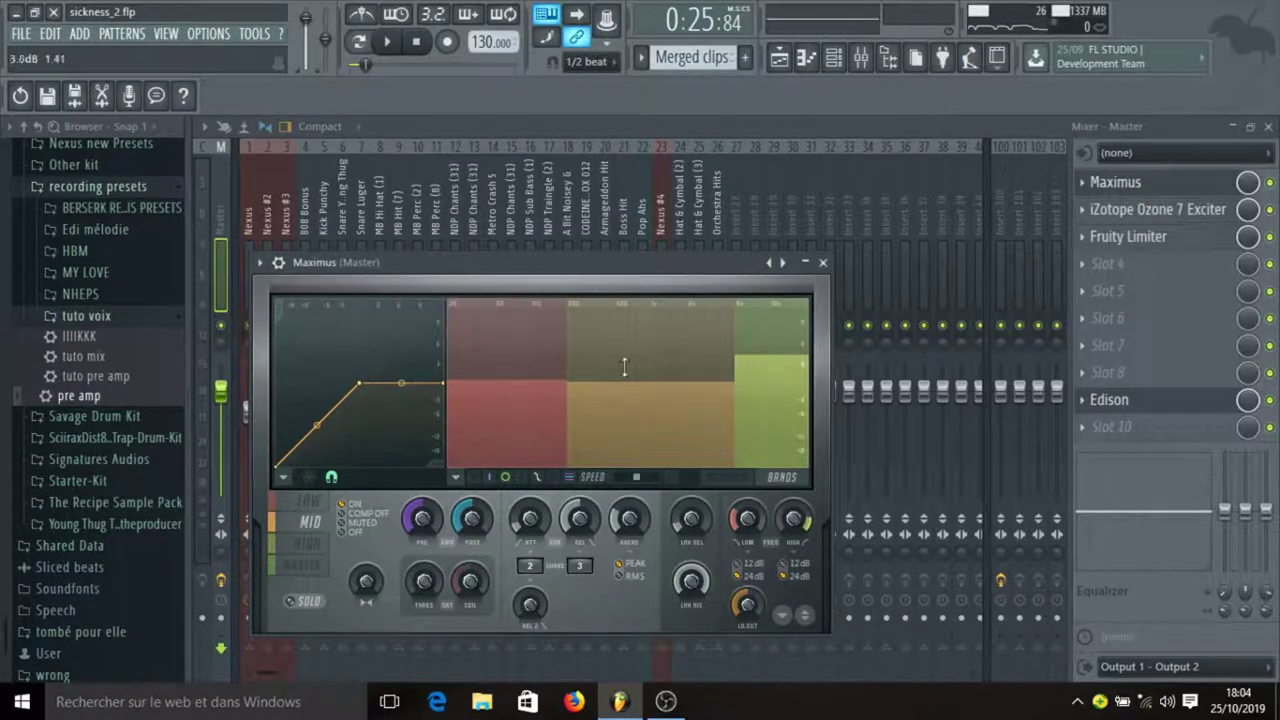
pyautogui.click(822, 262)
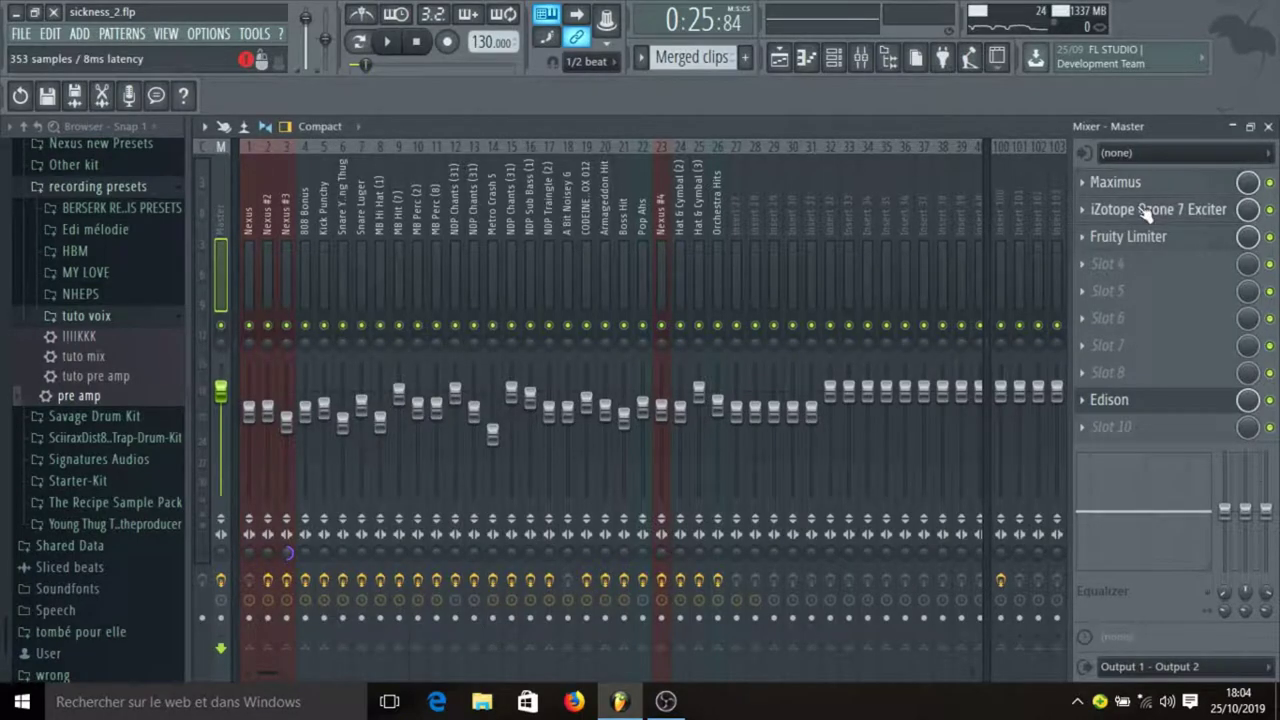
pyautogui.click(1141, 211)
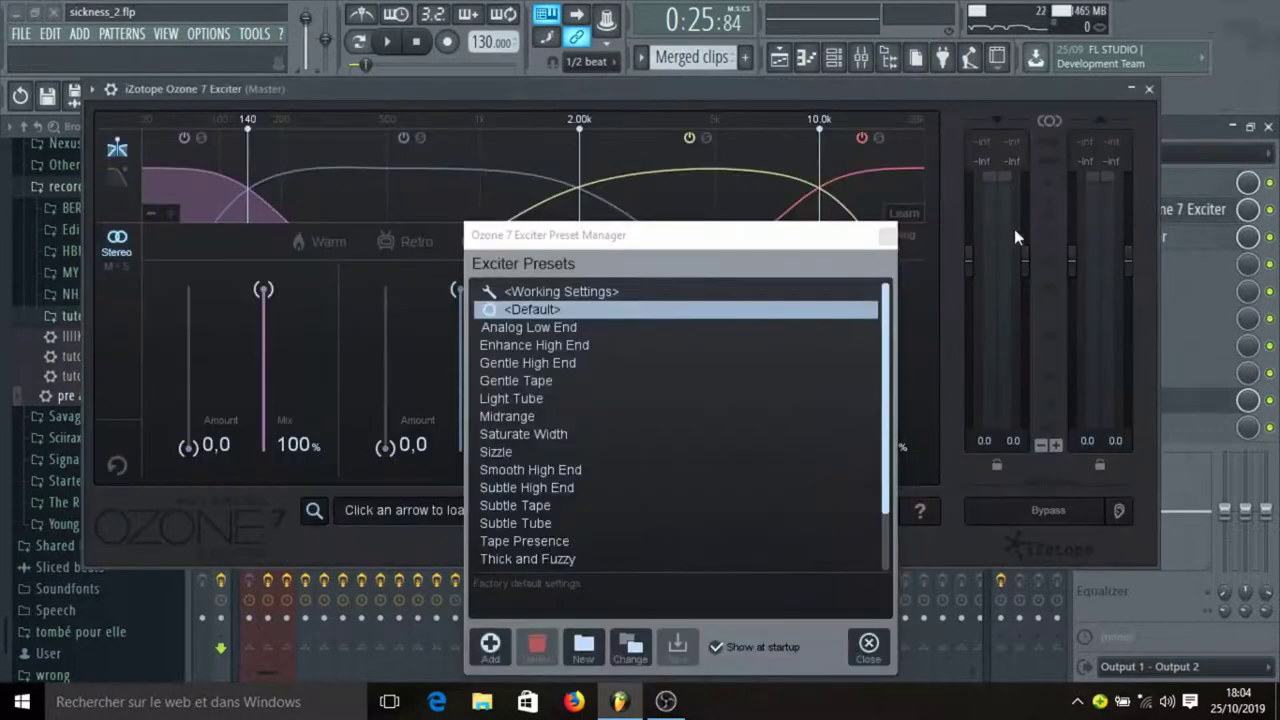
pyautogui.click(886, 238)
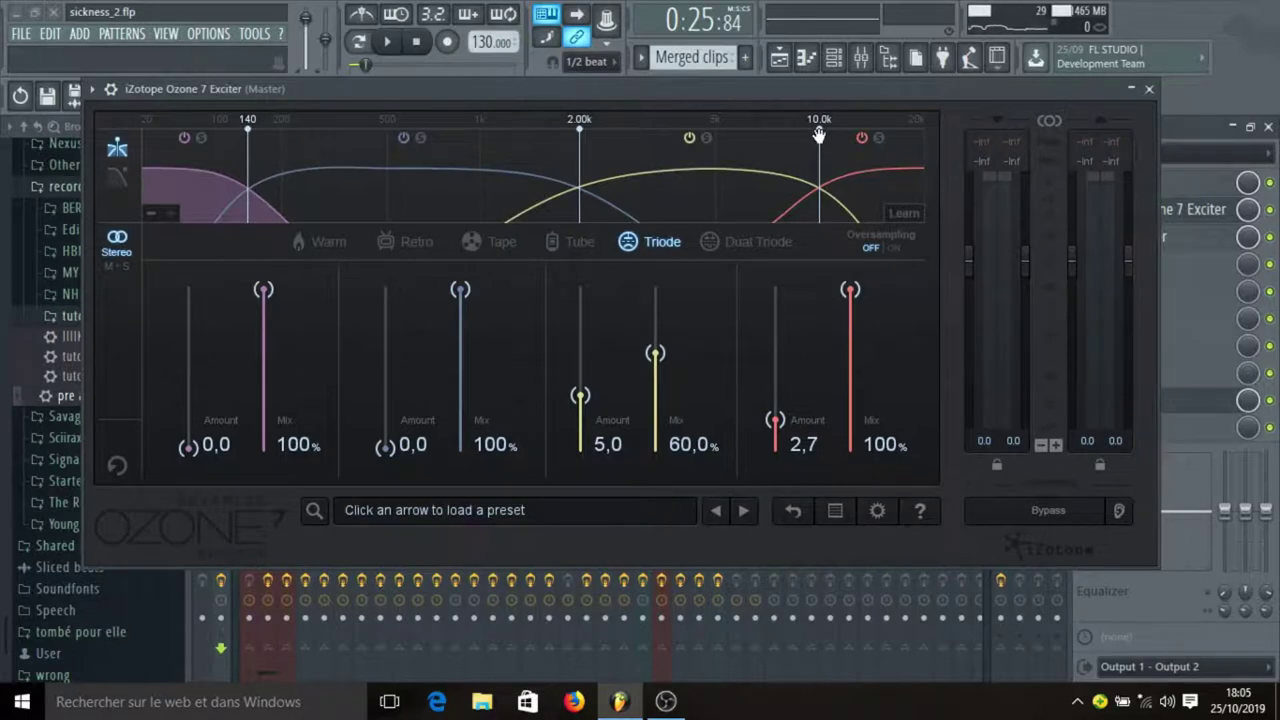
pyautogui.click(1150, 89)
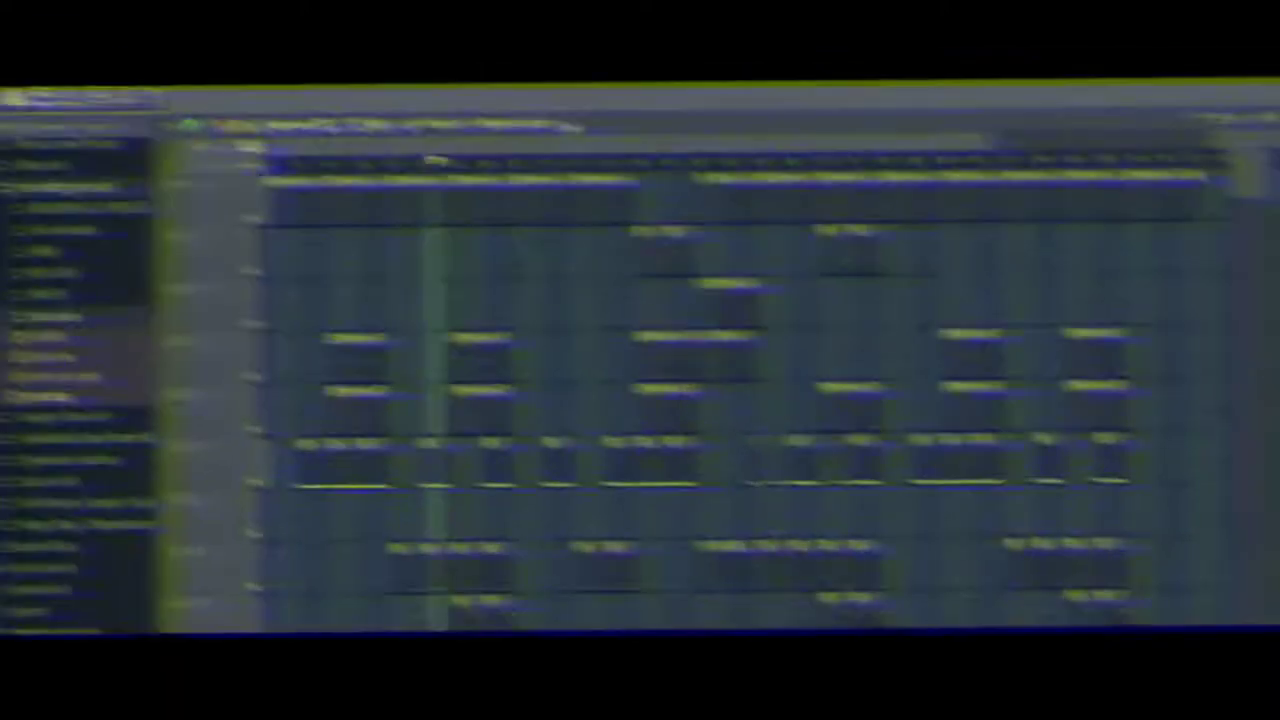
# Examine the Merged clips playlist arrangement from the first bar and down through its tracks while the song plays
pyautogui.moveTo(597, 149); pyautogui.dragTo(631, 152)
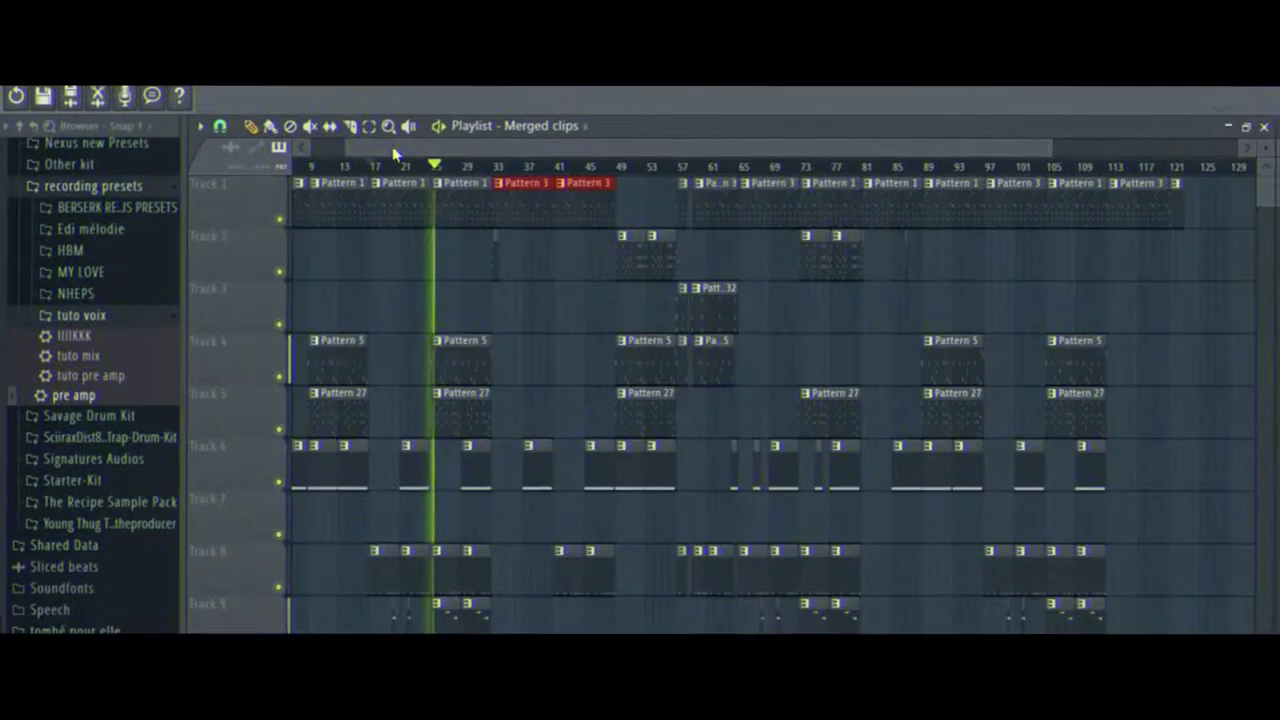
pyautogui.moveTo(393, 150); pyautogui.dragTo(359, 150)
pyautogui.scroll(-2, 496, 273)
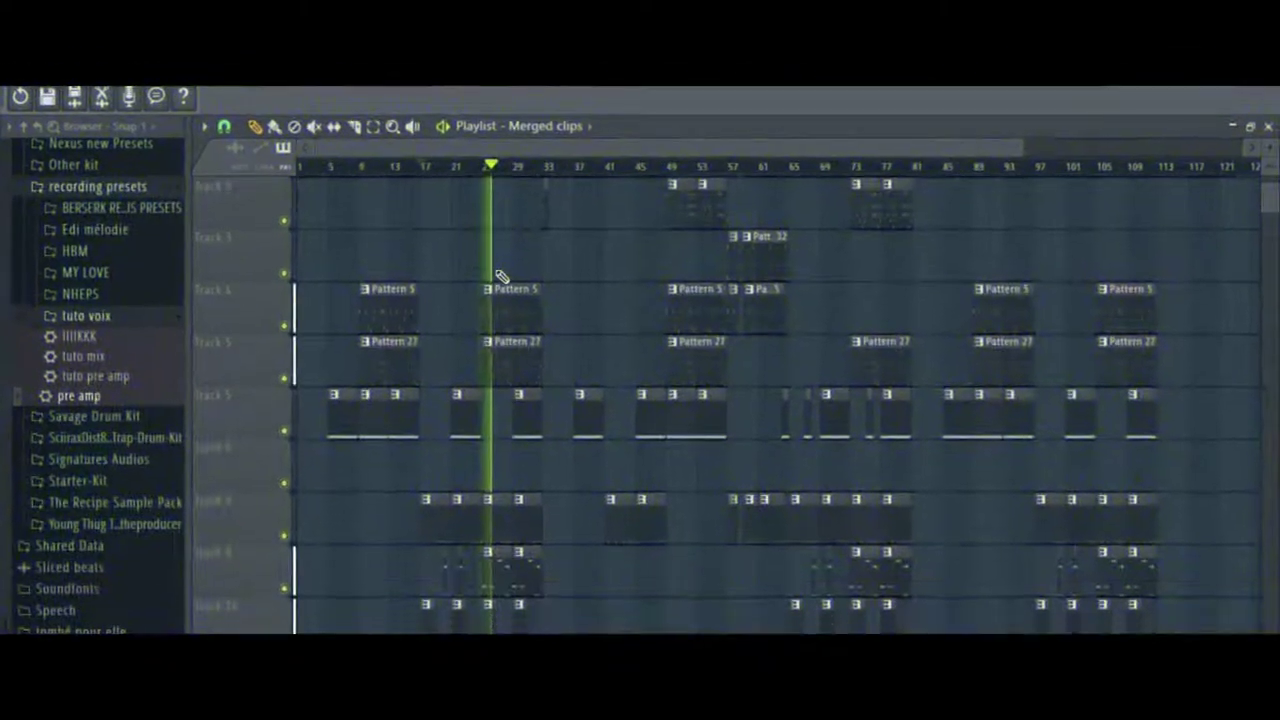
pyautogui.scroll(-5, 491, 269)
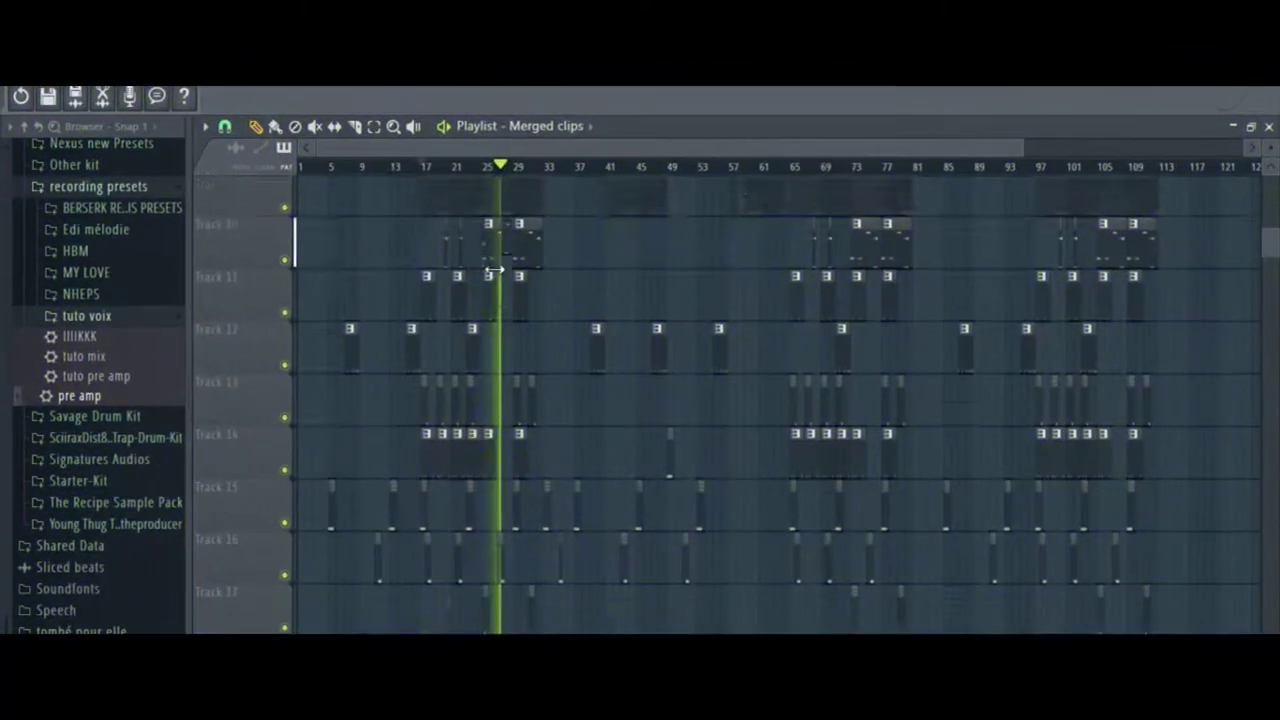
pyautogui.scroll(-13, 494, 269)
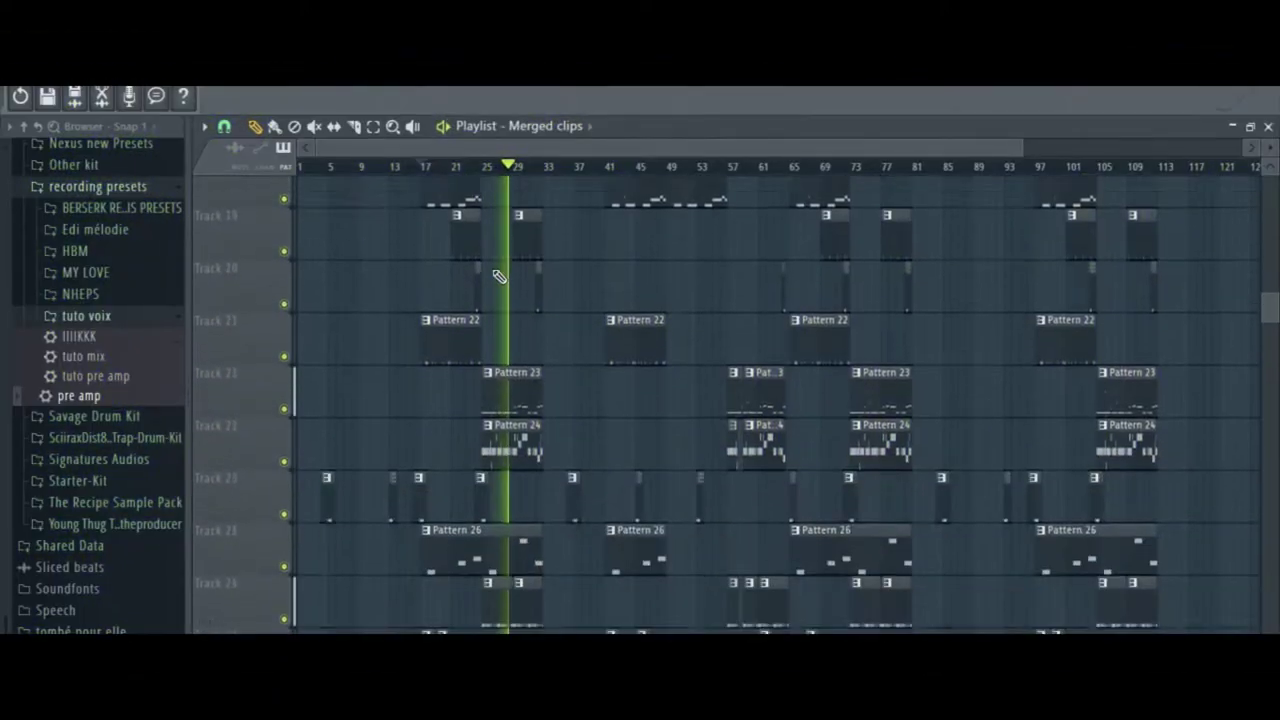
# Look over the channel rack up to the Nexus channels during playback, then return to the playlist's upper tracks
pyautogui.press('F6')
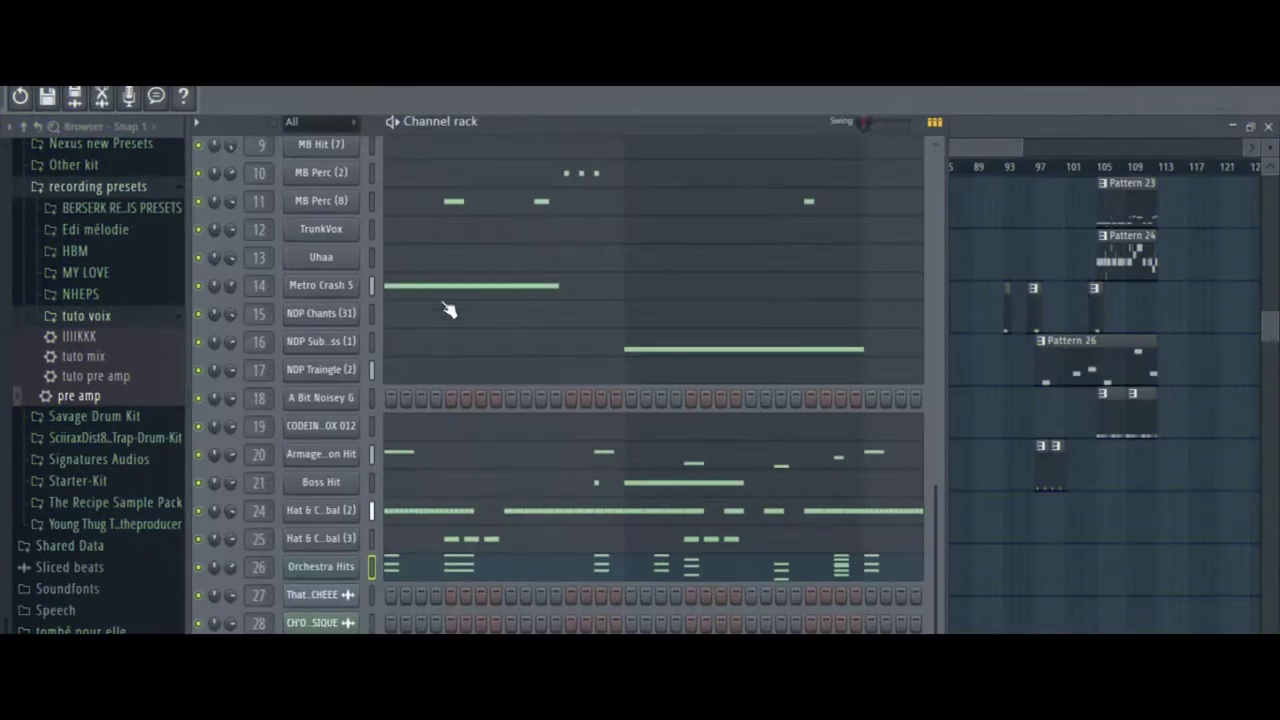
pyautogui.scroll(3, 362, 316)
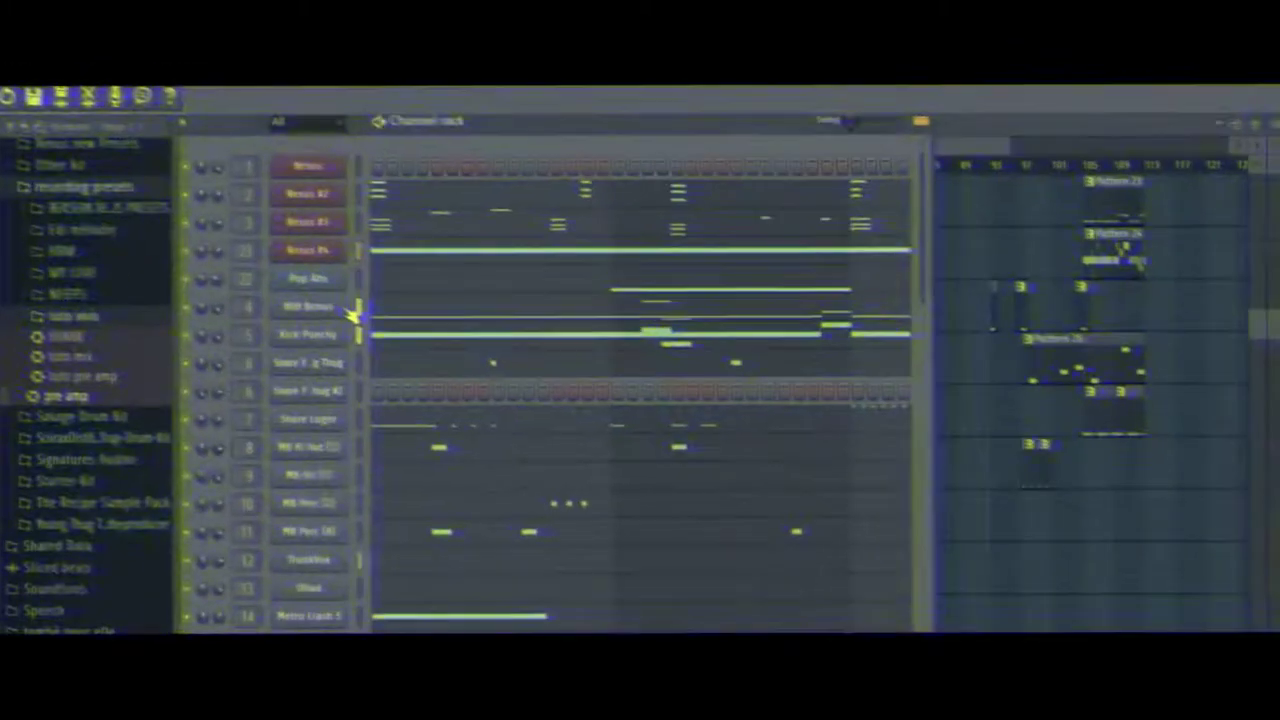
pyautogui.click(965, 144)
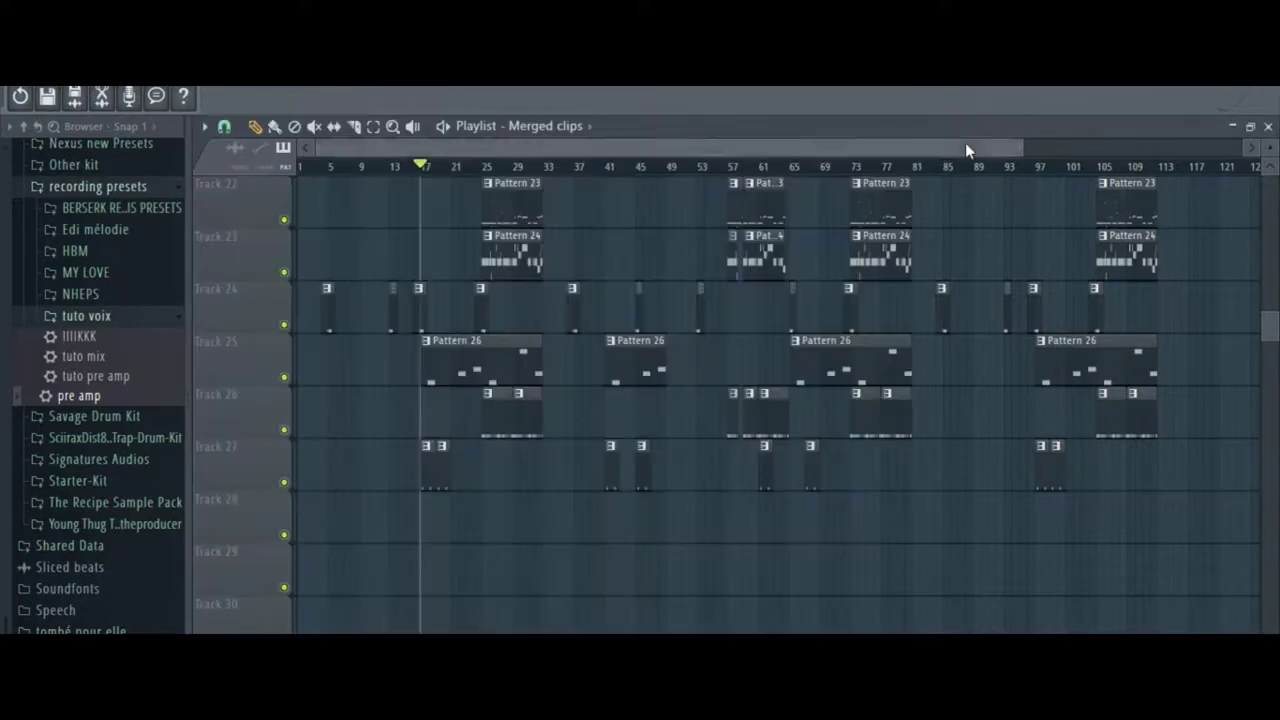
pyautogui.scroll(9, 650, 205)
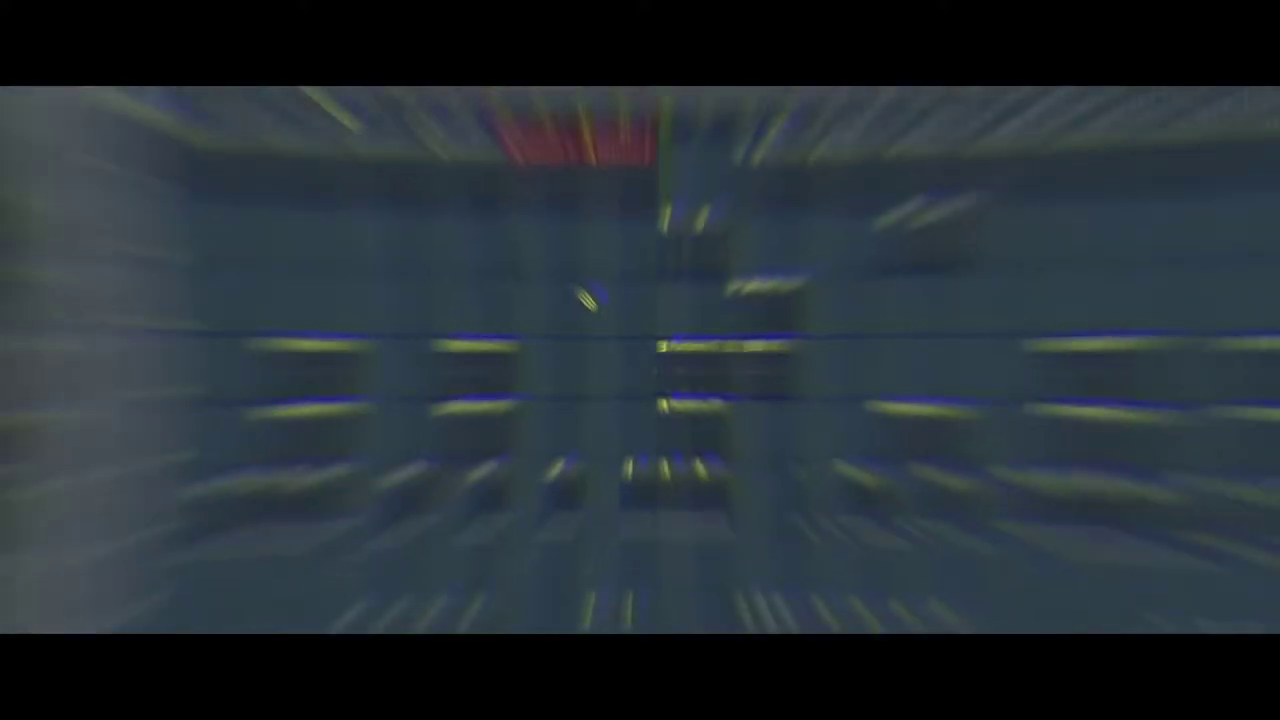